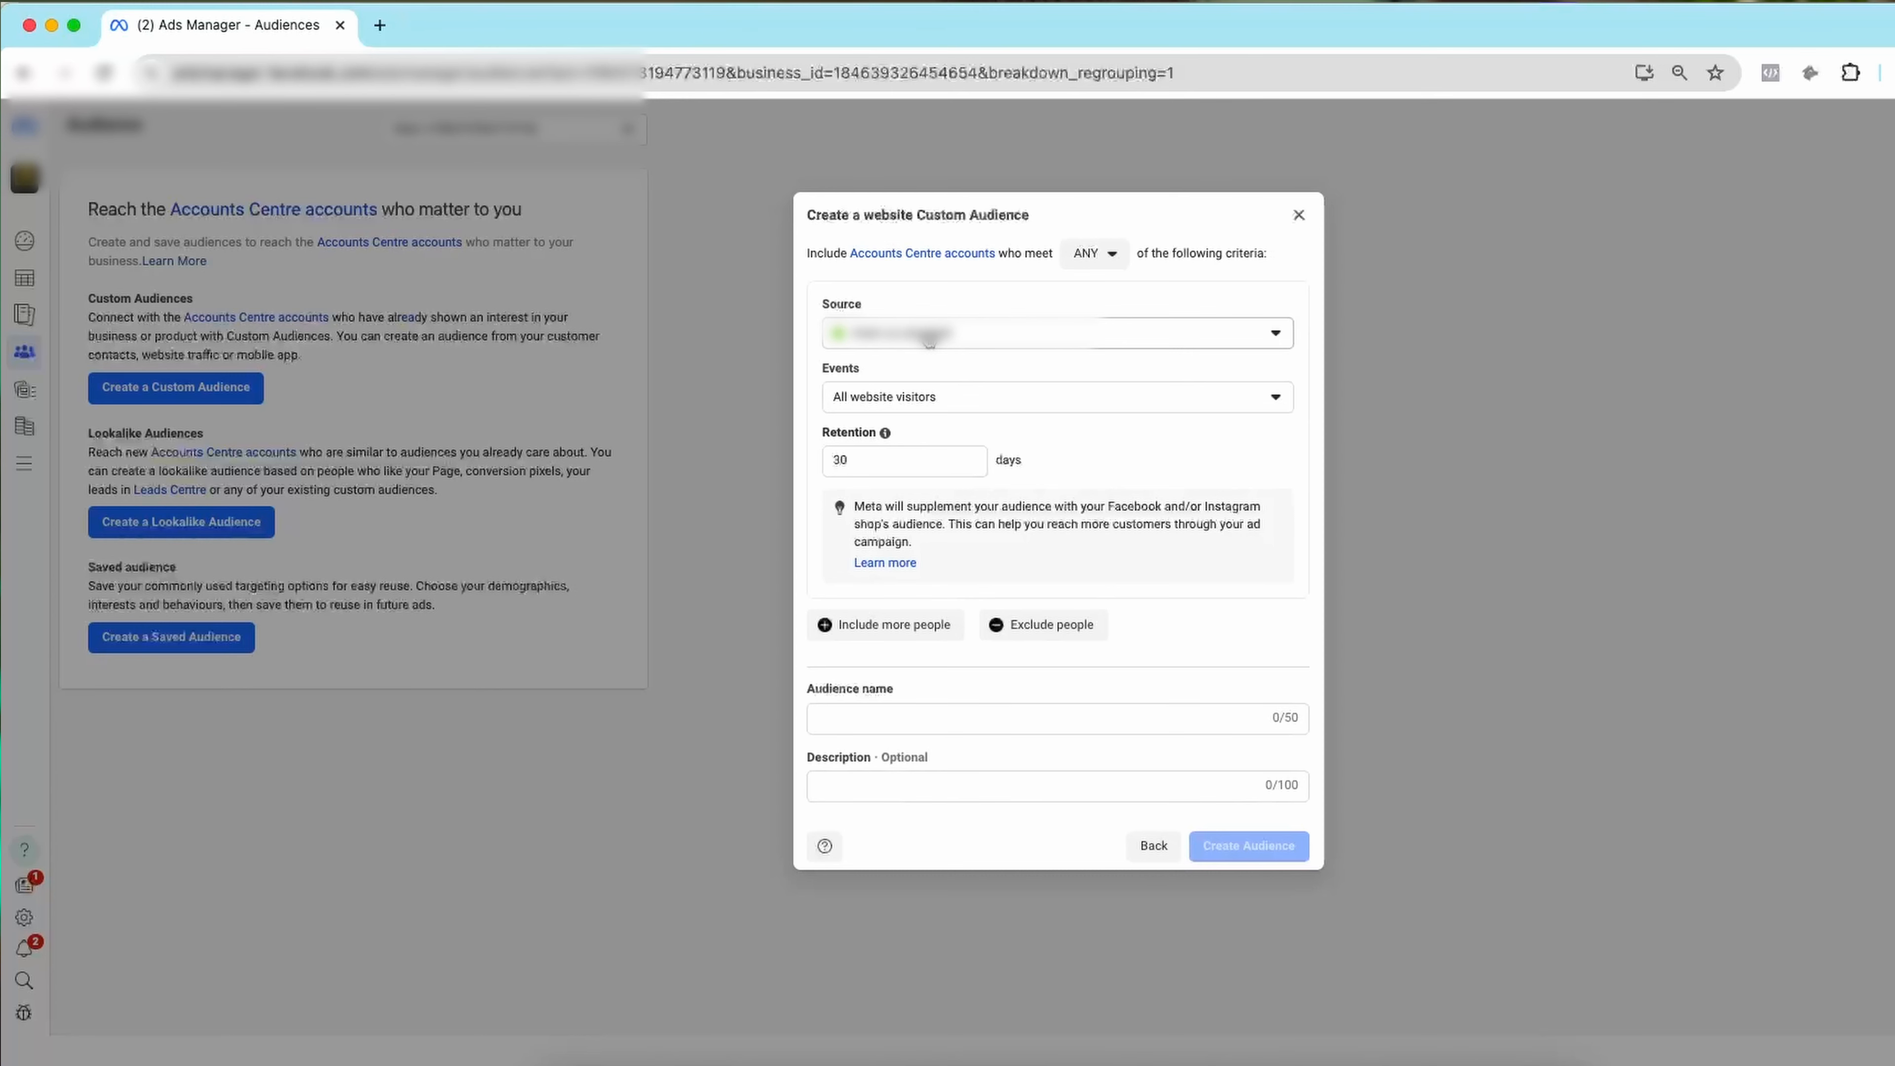
# - Target all website visitors in the website Custom Audience and set the retention to 180 days
pyautogui.click(916, 405)
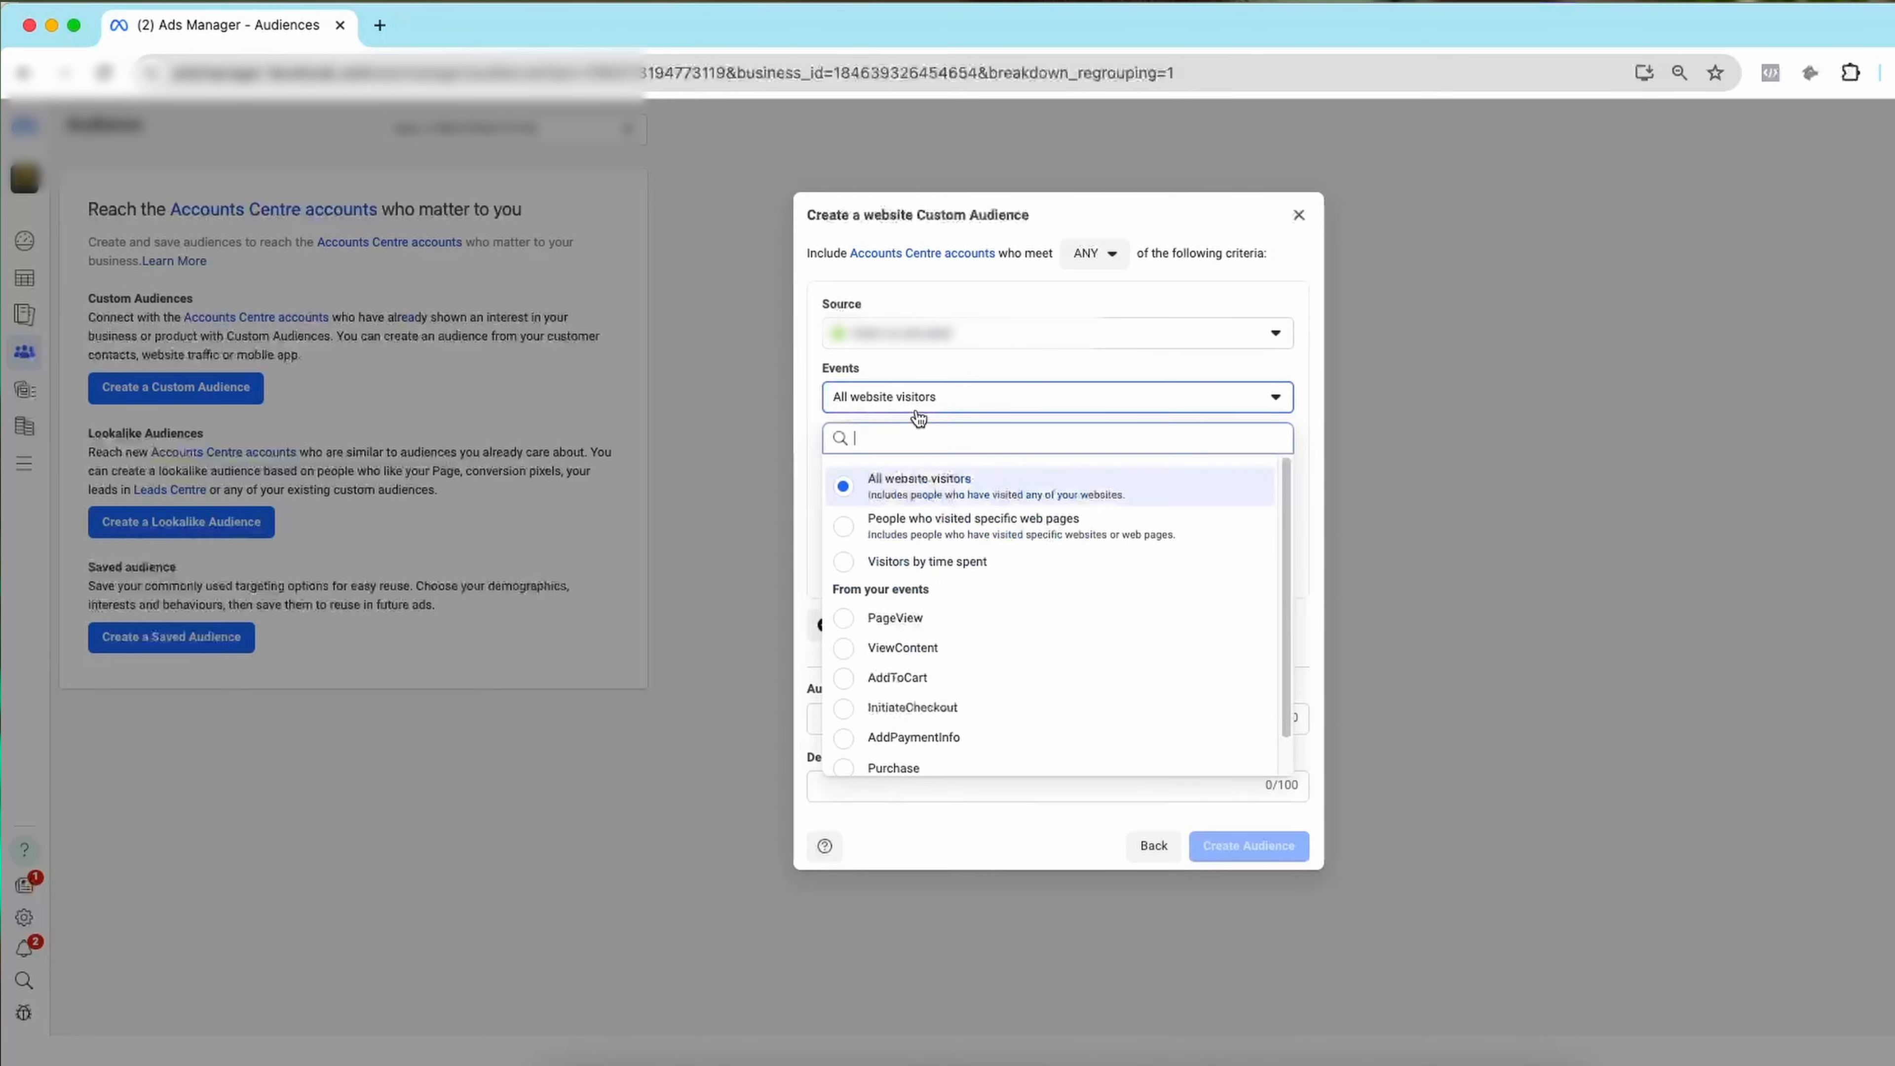
pyautogui.click(976, 482)
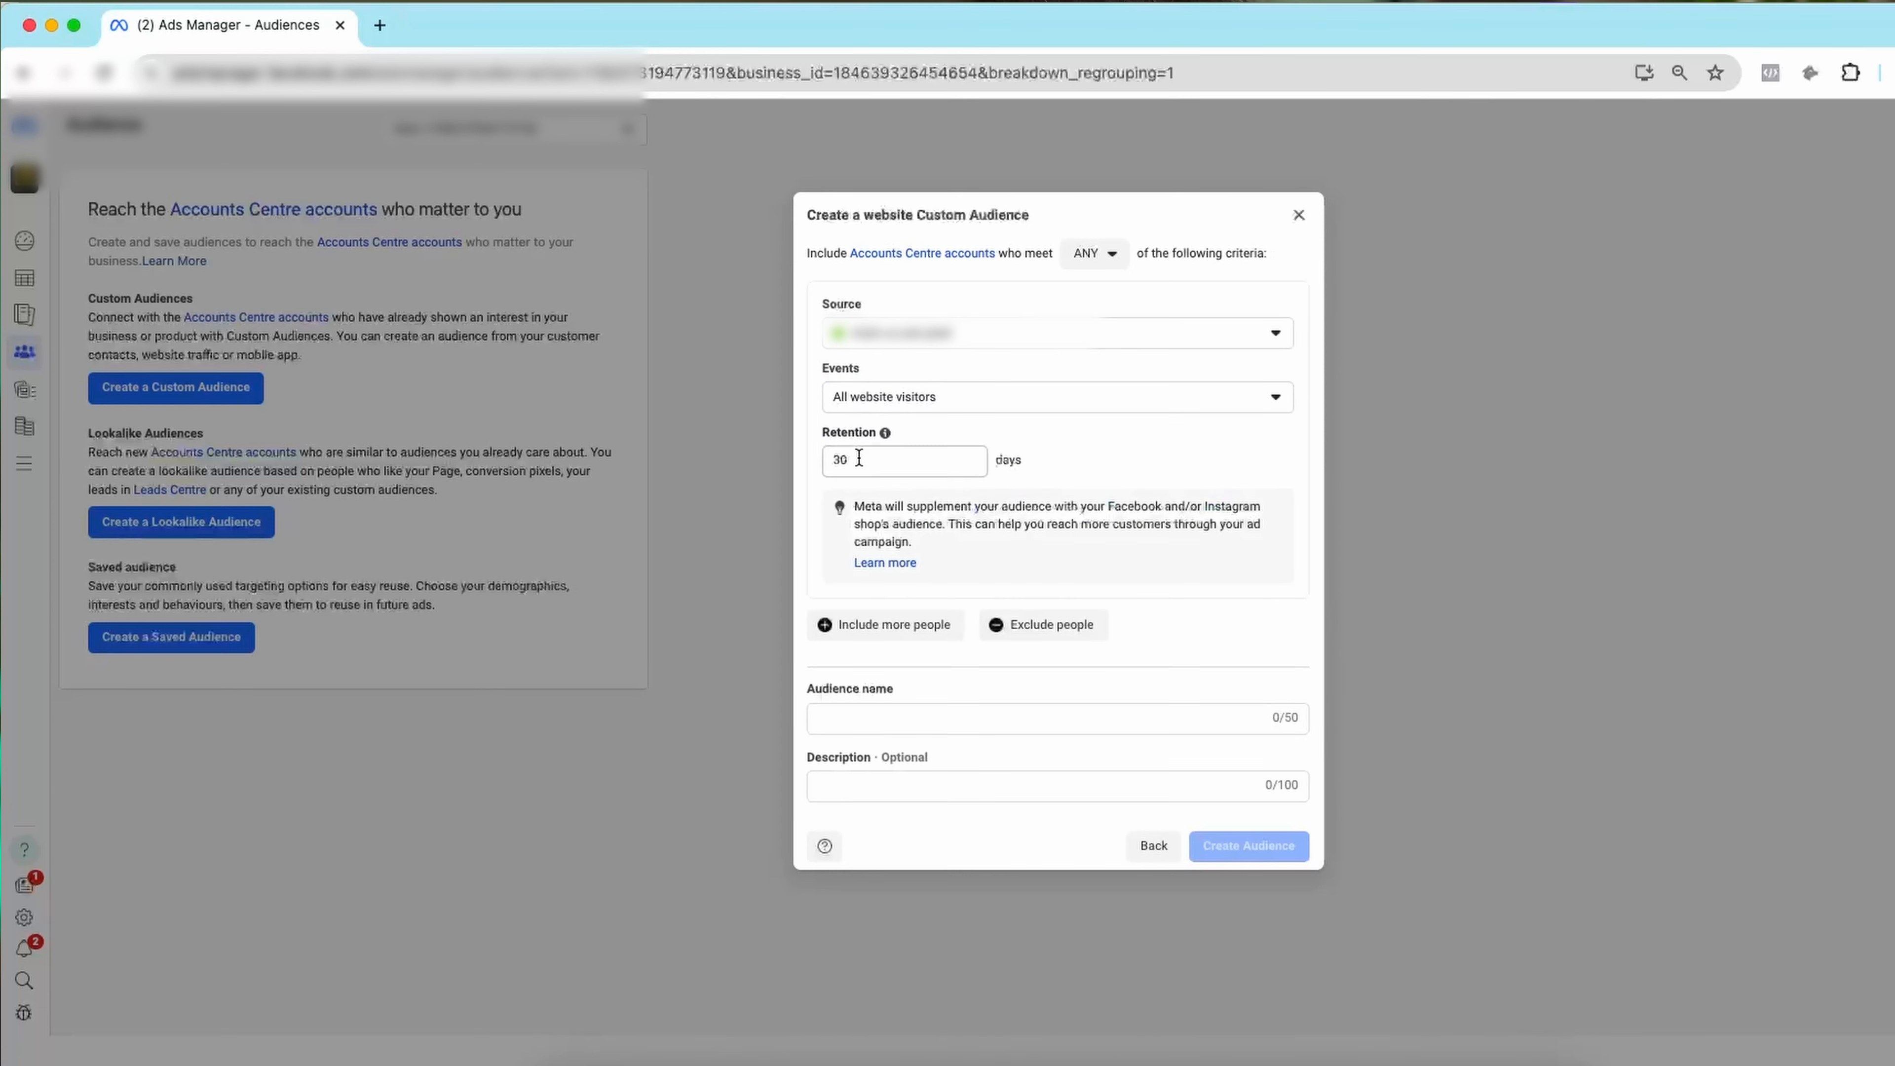
pyautogui.moveTo(851, 459); pyautogui.dragTo(835, 456)
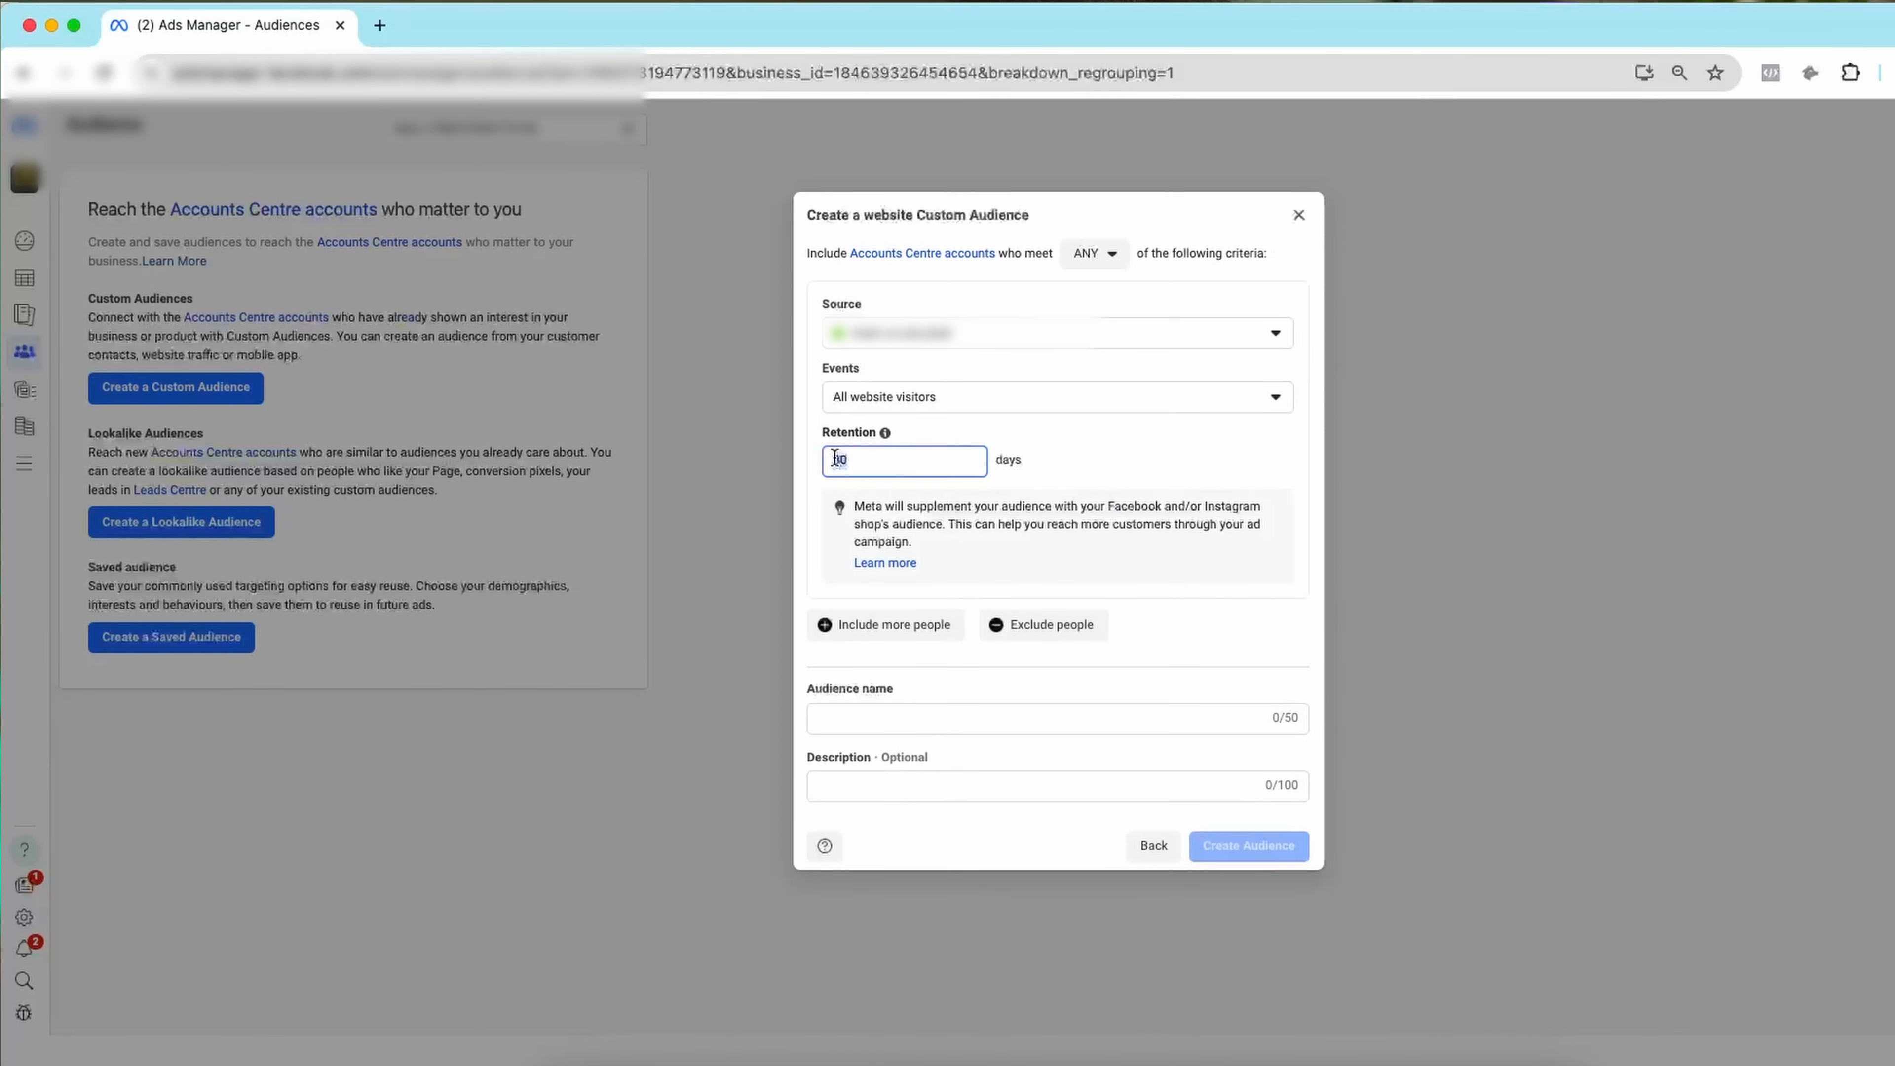
pyautogui.write('18')
# - Name the audience "Website Visitors 180d" and create it
pyautogui.click(998, 716)
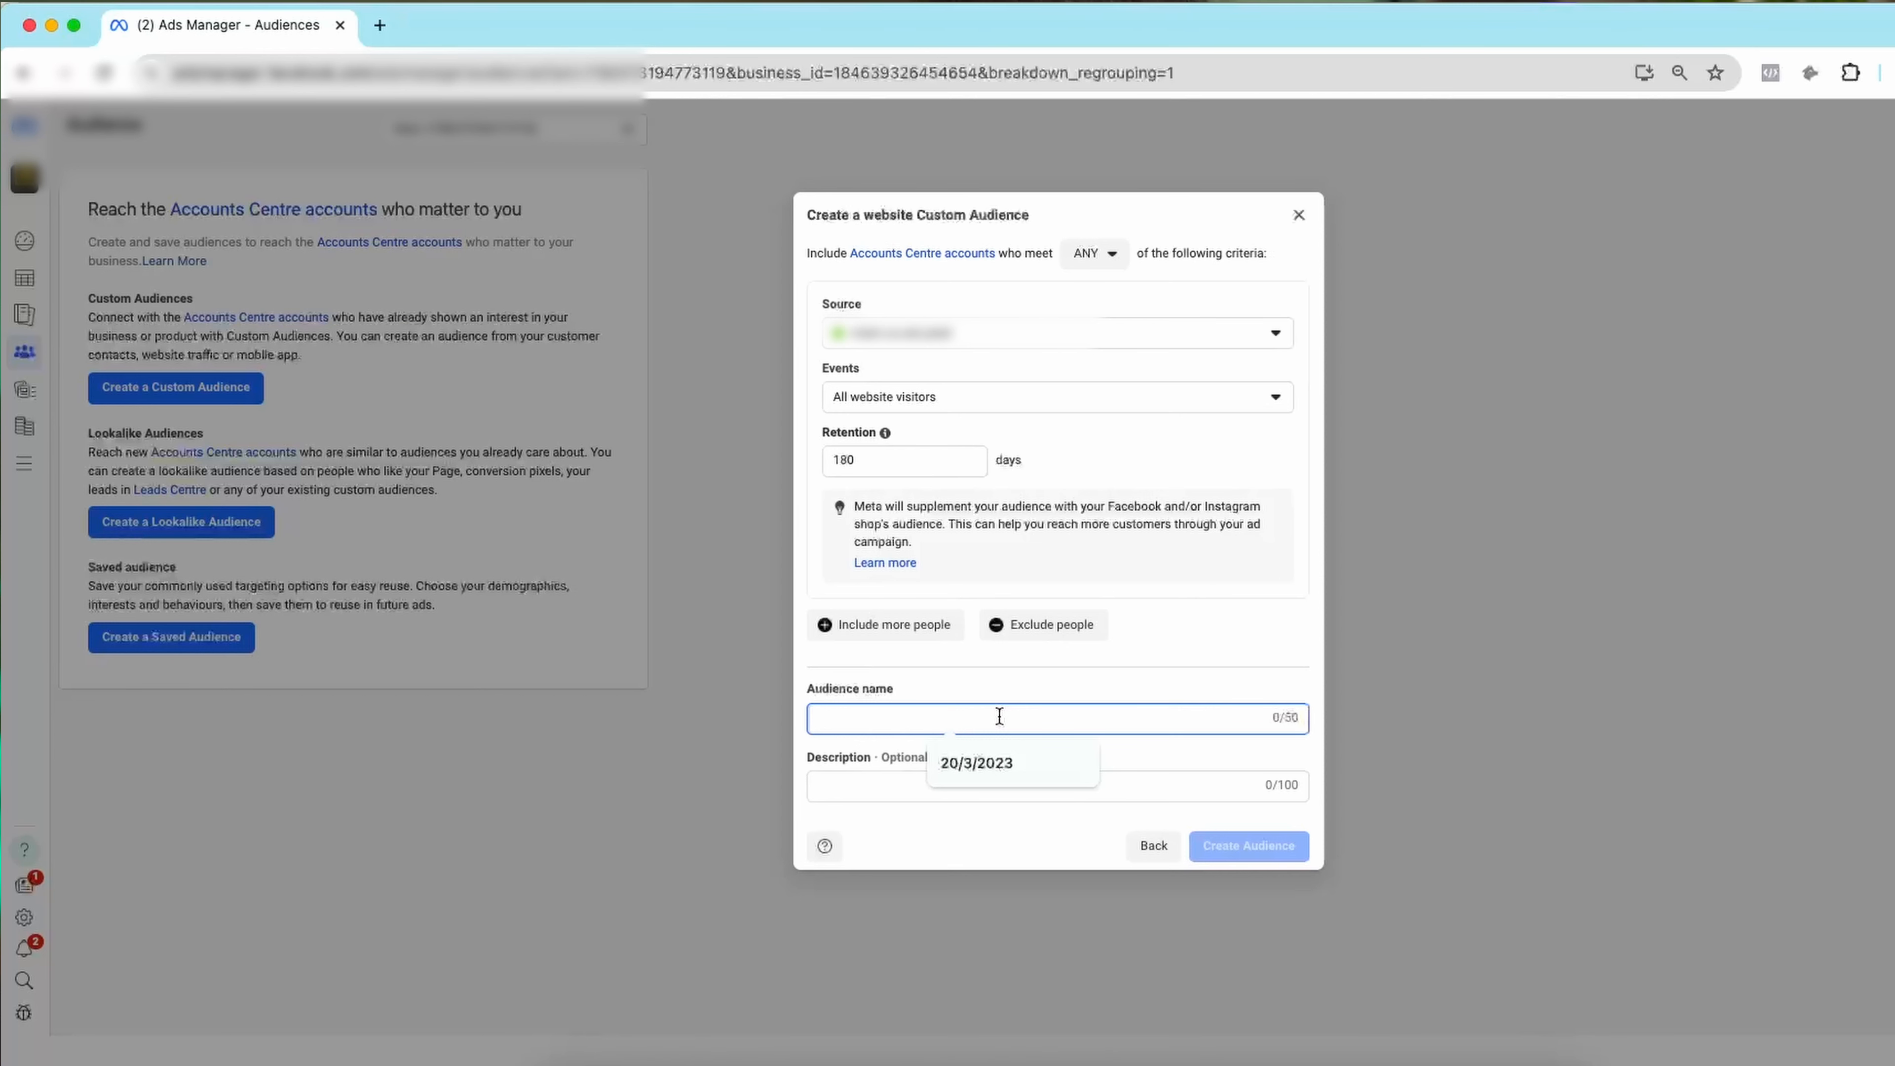
pyautogui.write('Website Visitors 18')
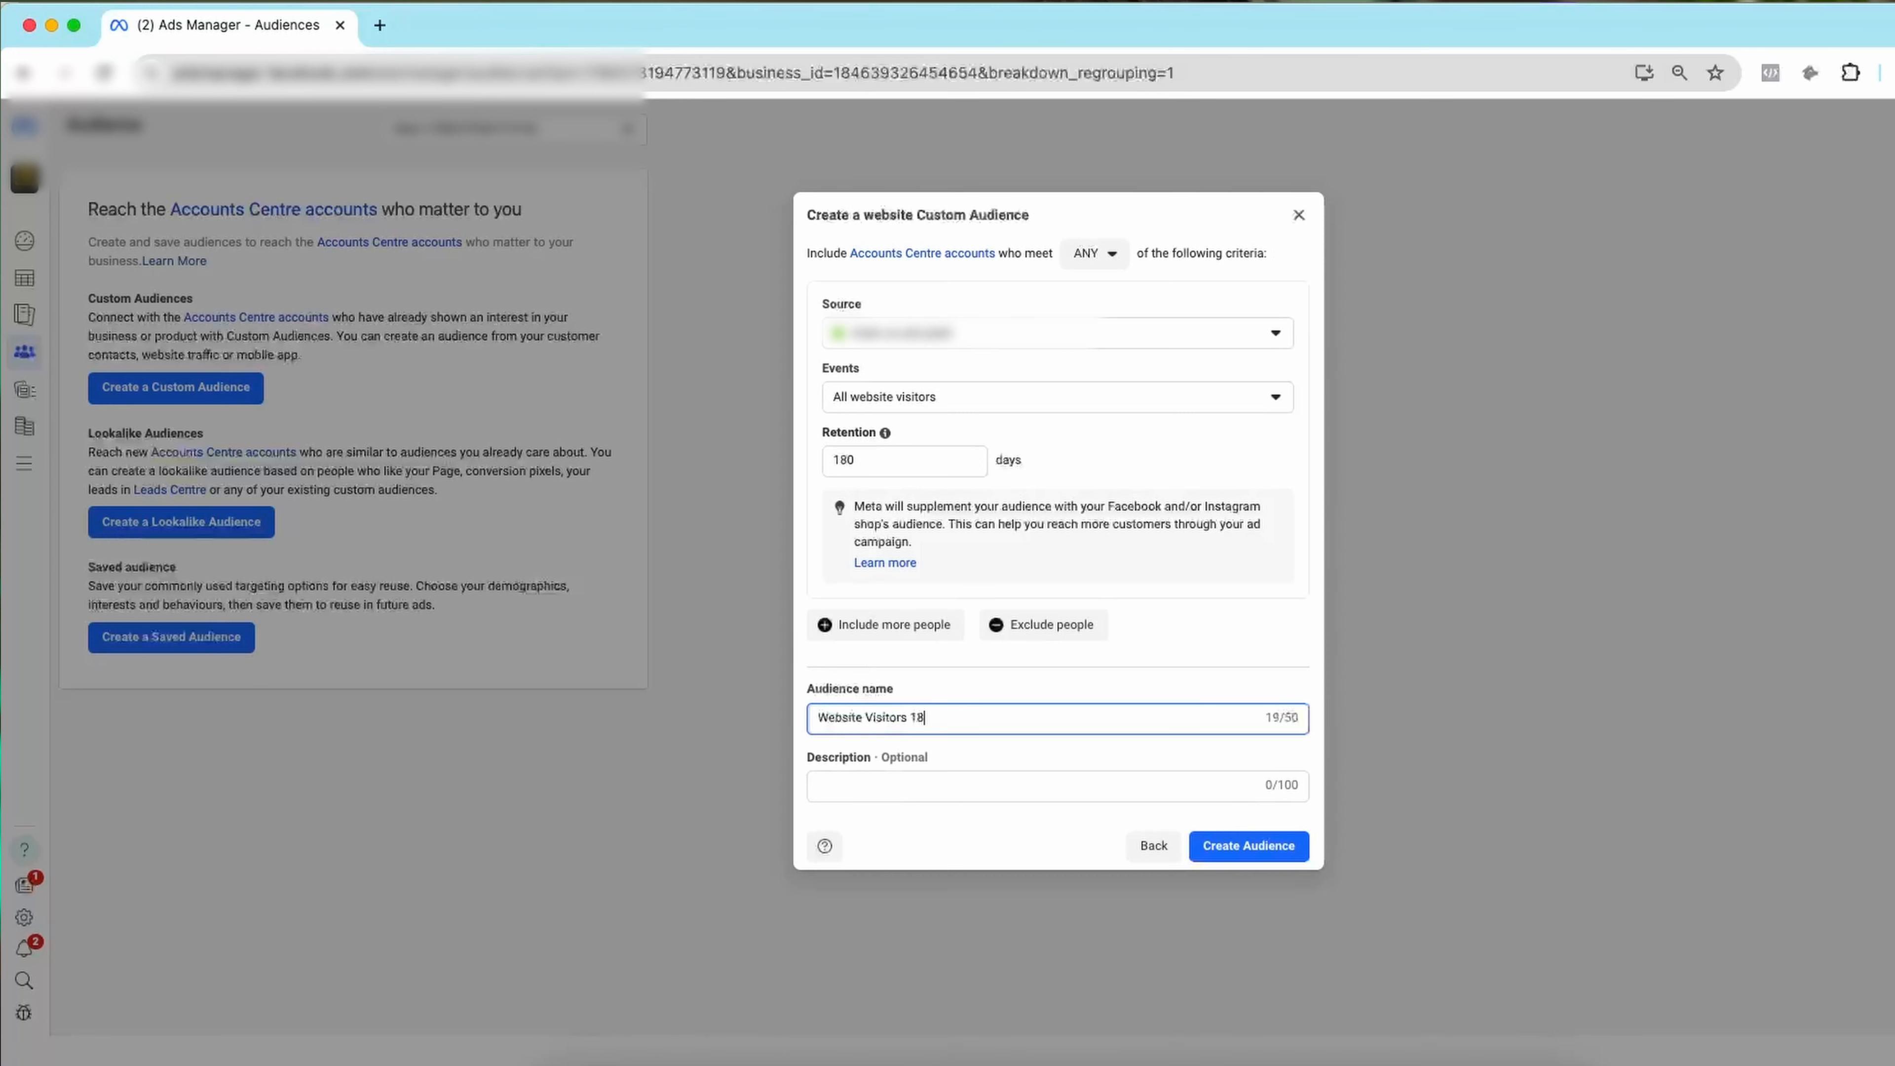
pyautogui.write('0d')
pyautogui.click(1245, 851)
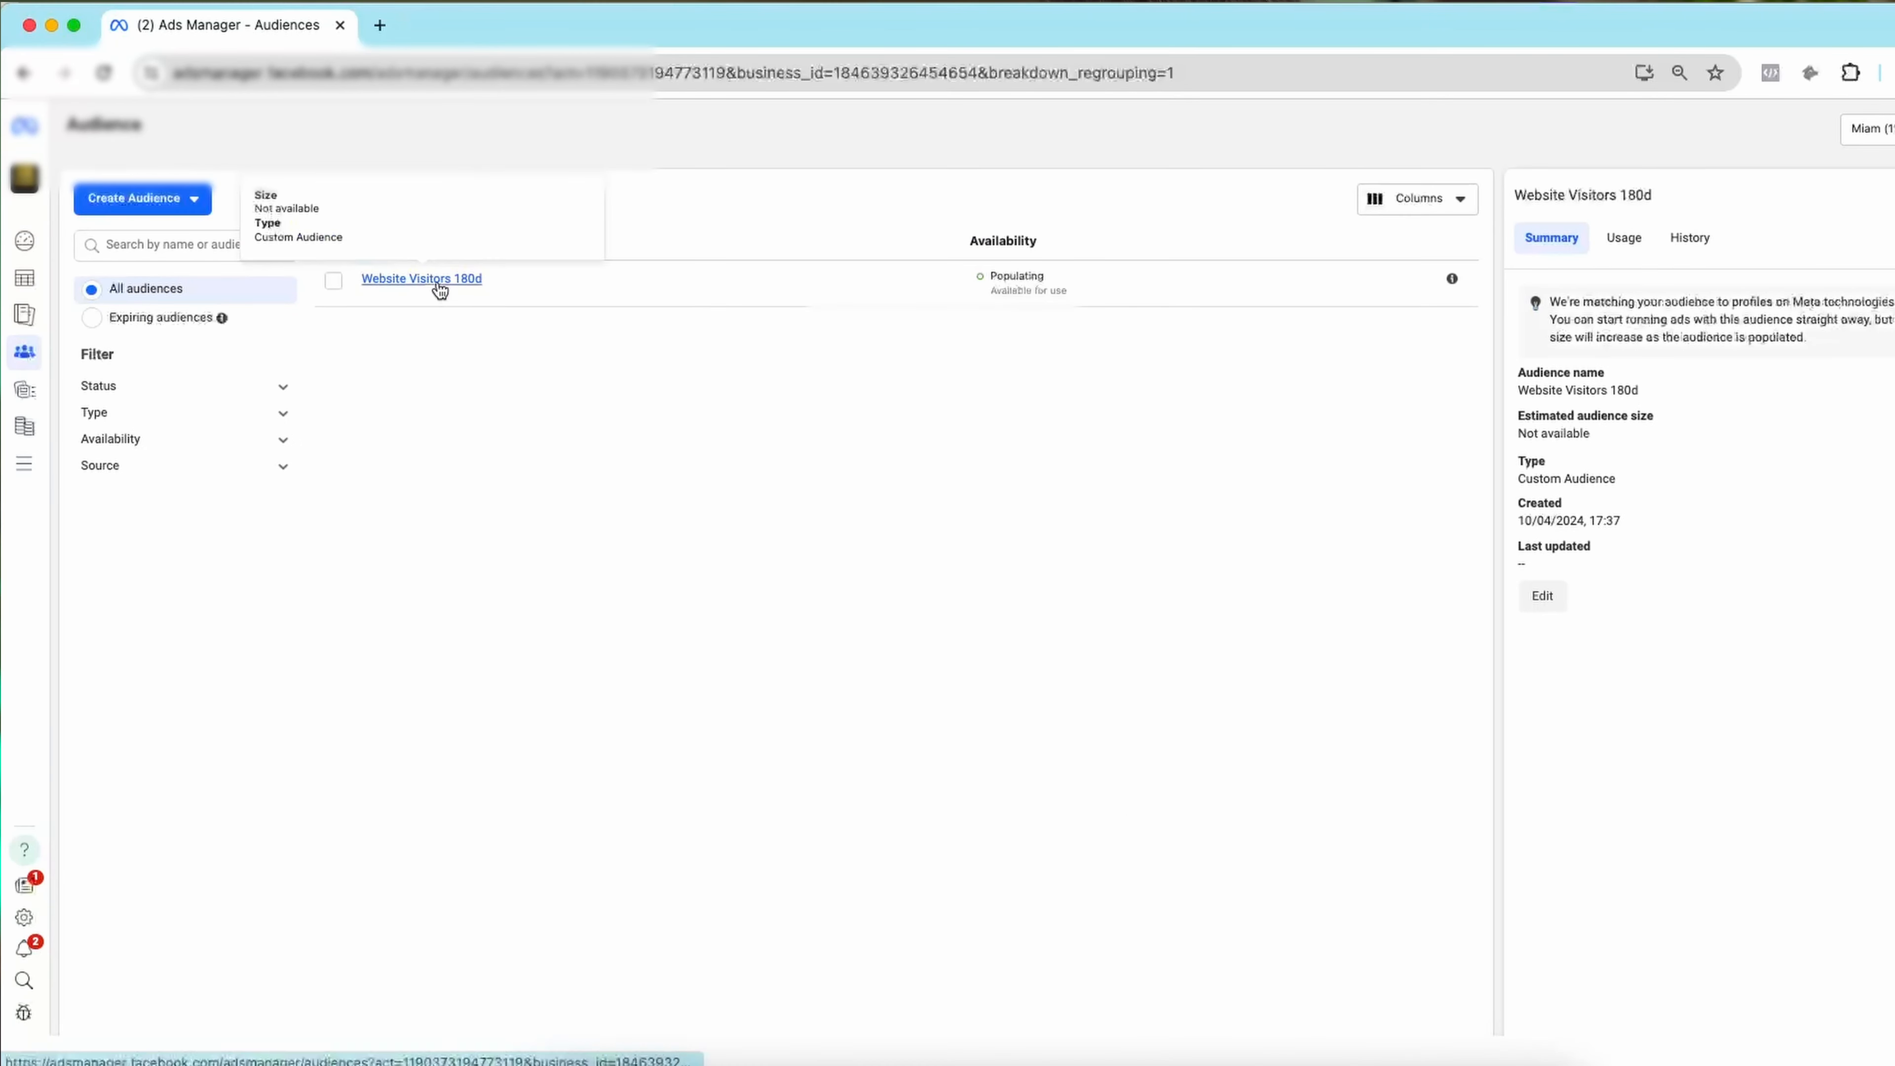
# - Start another website Custom Audience based on the Purchase event, with the retention set to 180 days
pyautogui.click(192, 200)
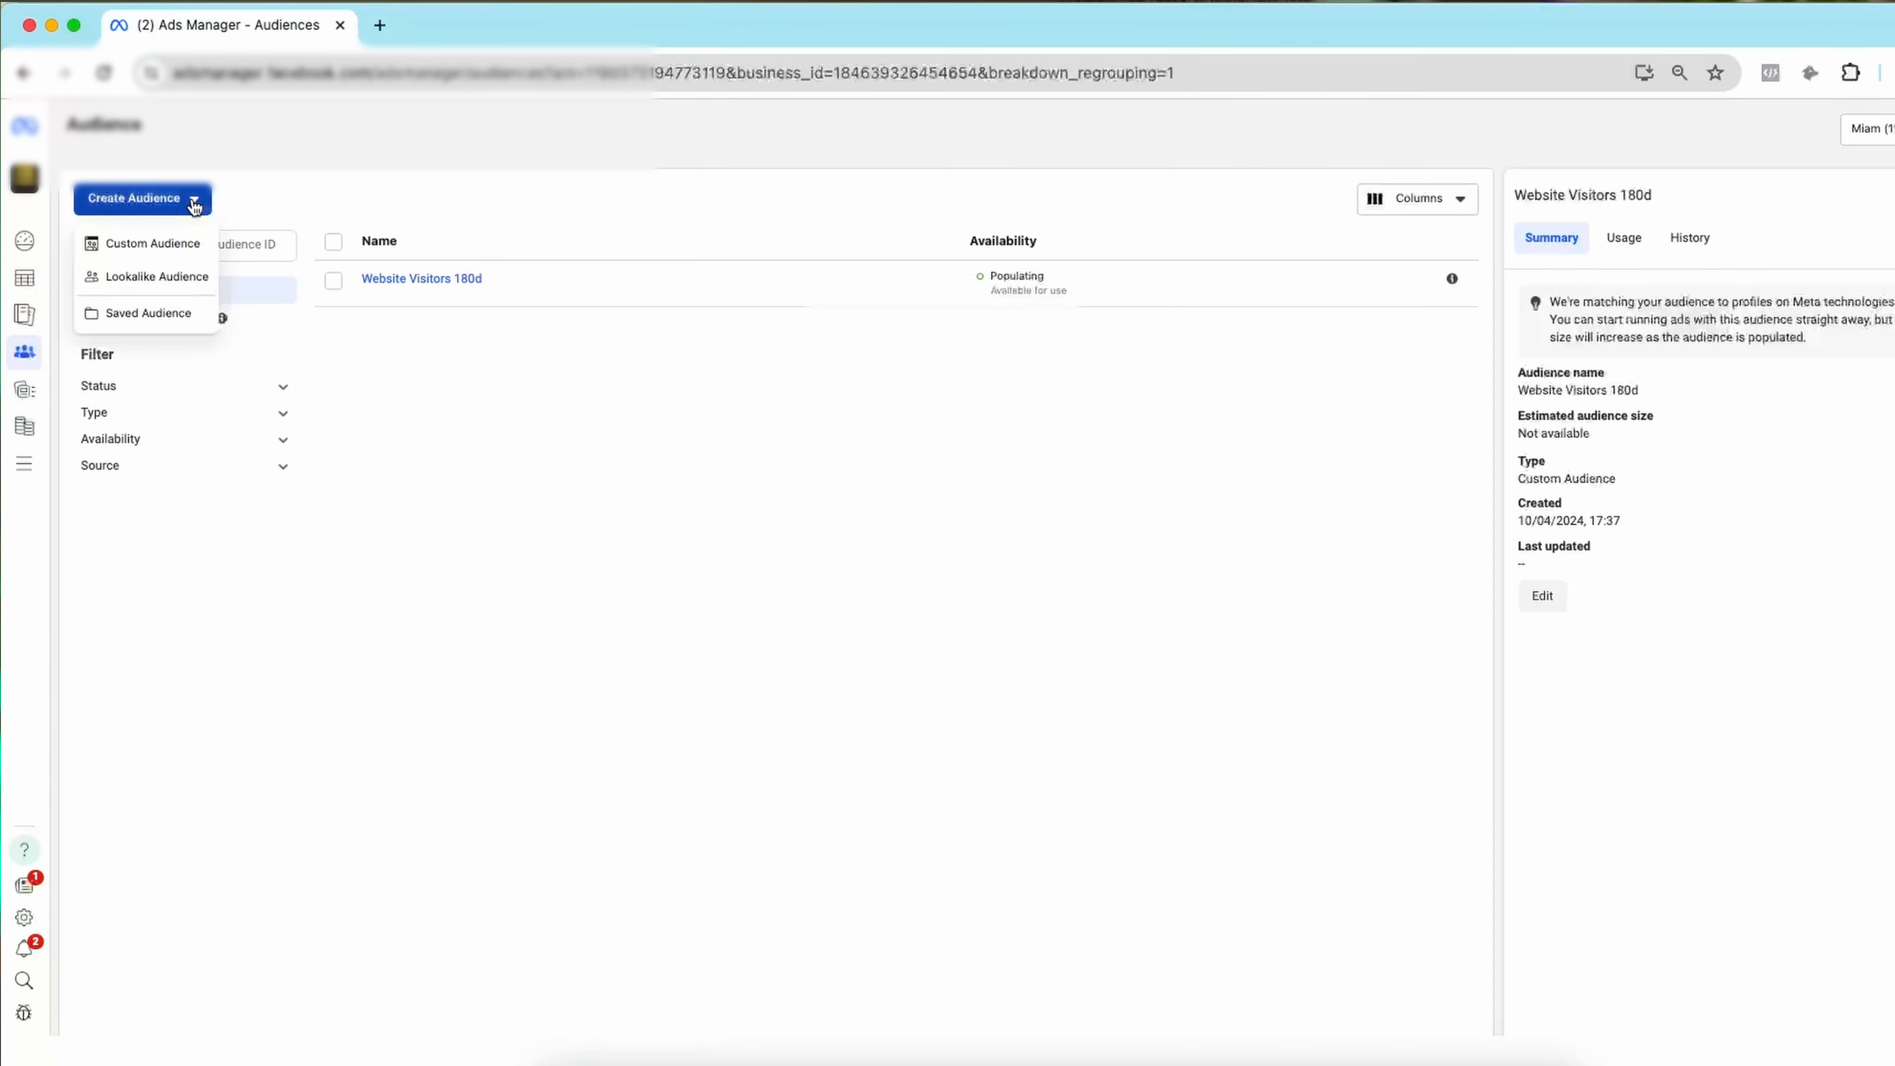
pyautogui.click(179, 243)
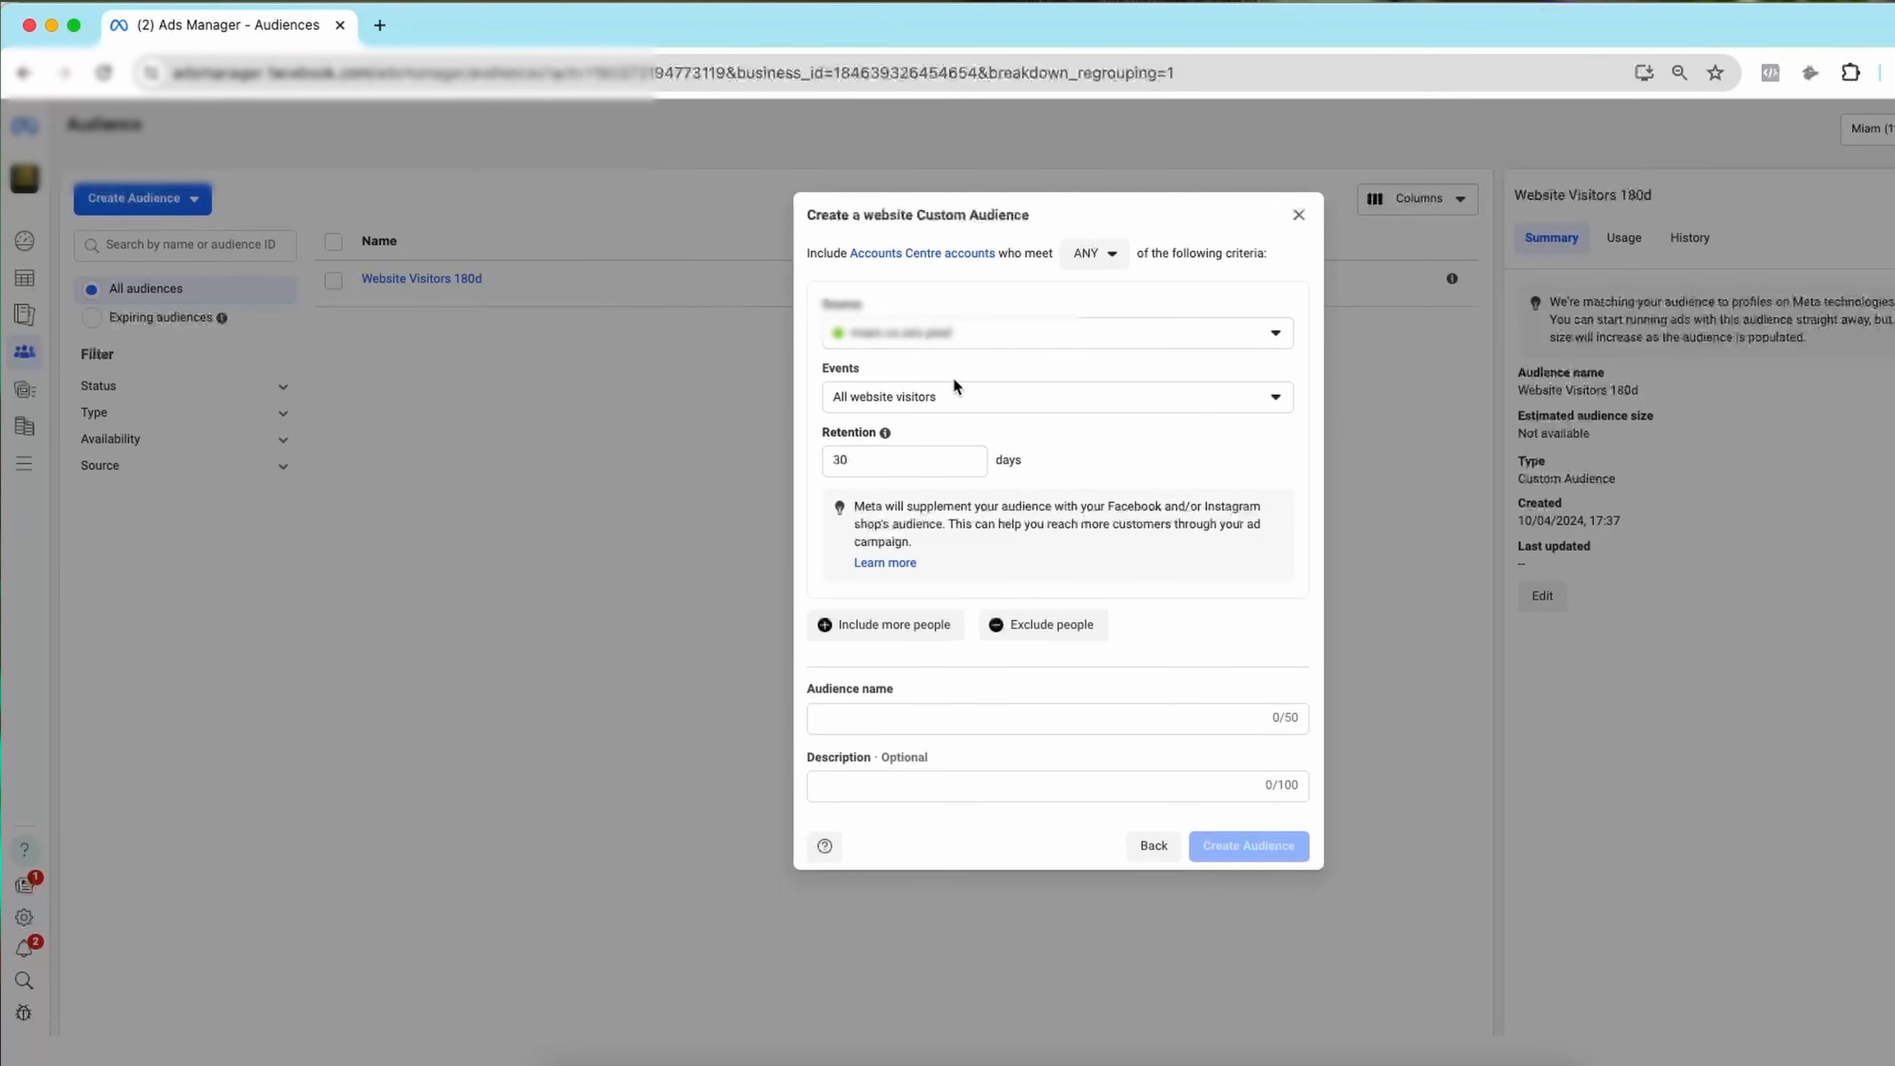
pyautogui.click(951, 404)
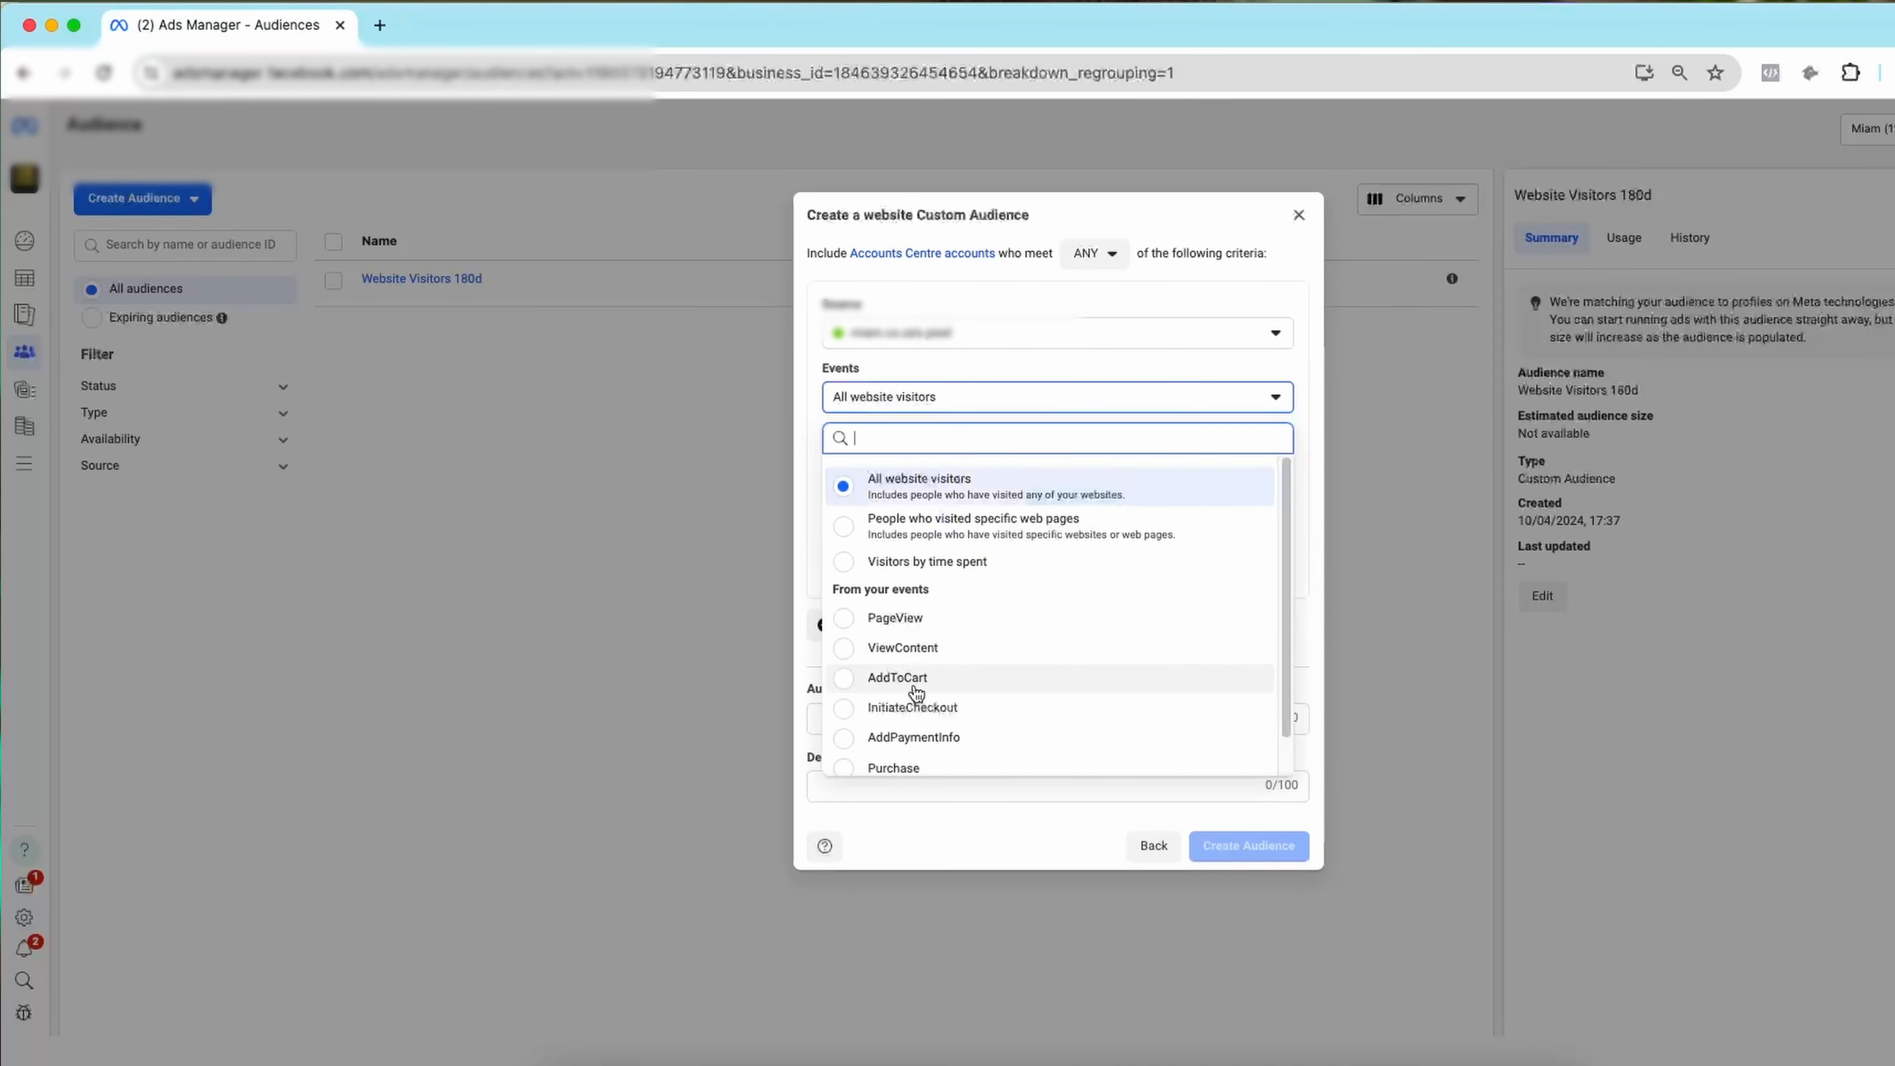
pyautogui.scroll(-1, 919, 687)
pyautogui.click(917, 747)
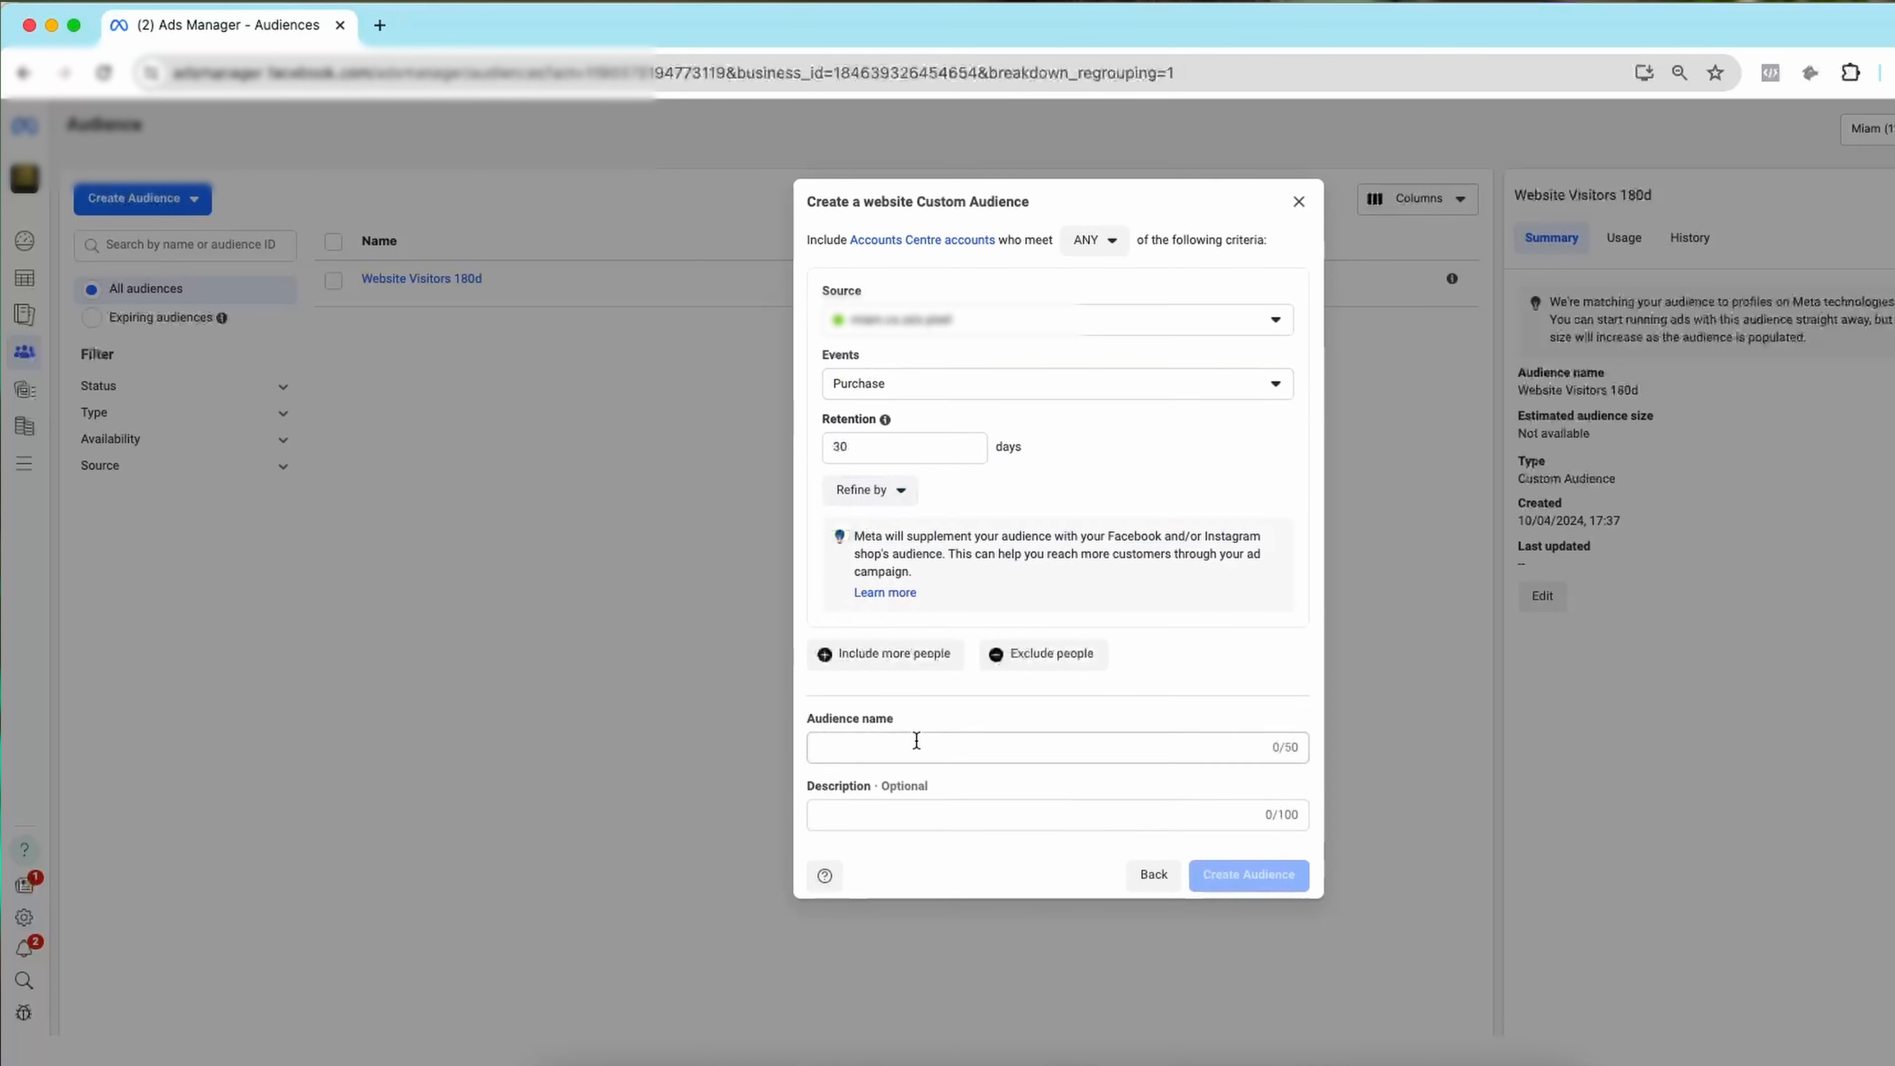
pyautogui.moveTo(880, 446); pyautogui.dragTo(823, 448)
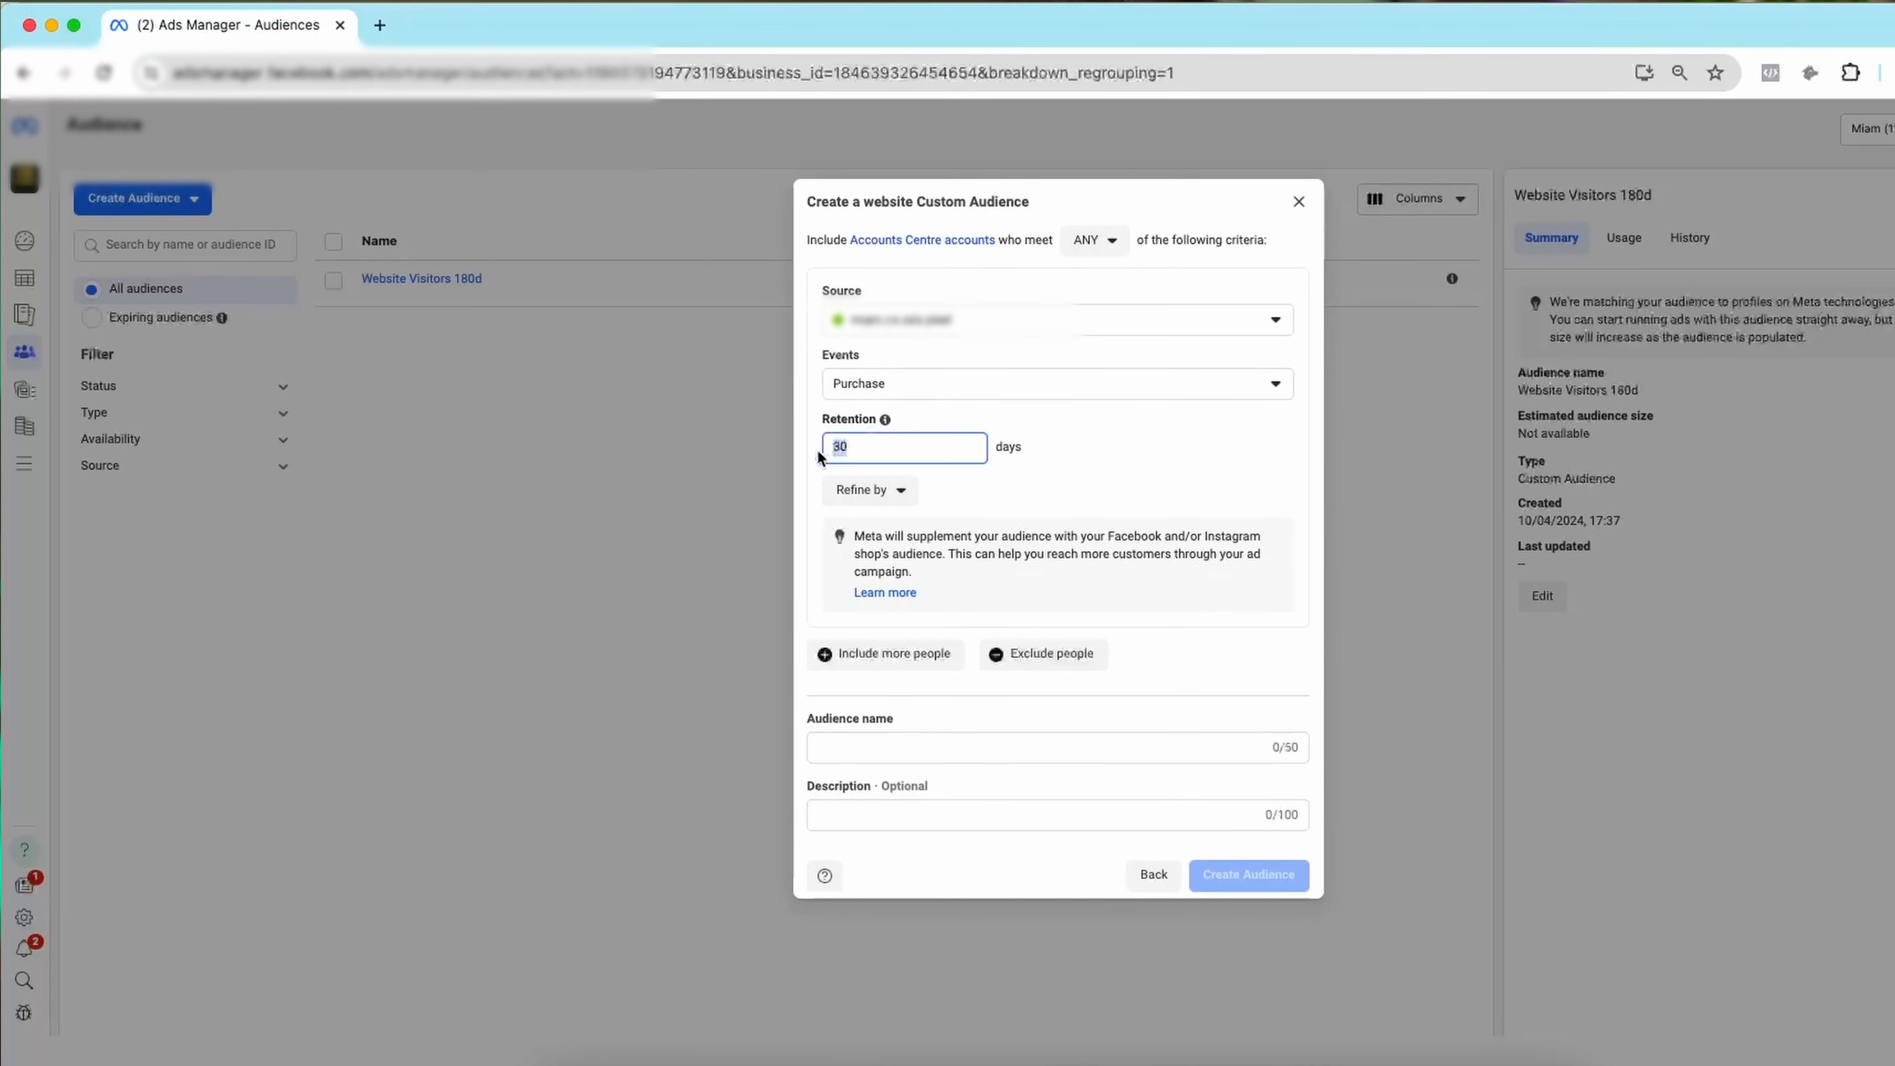
pyautogui.write('180')
# - Name the purchase-based audience "Purchases 180d", create it and close the creation dialog
pyautogui.click(886, 744)
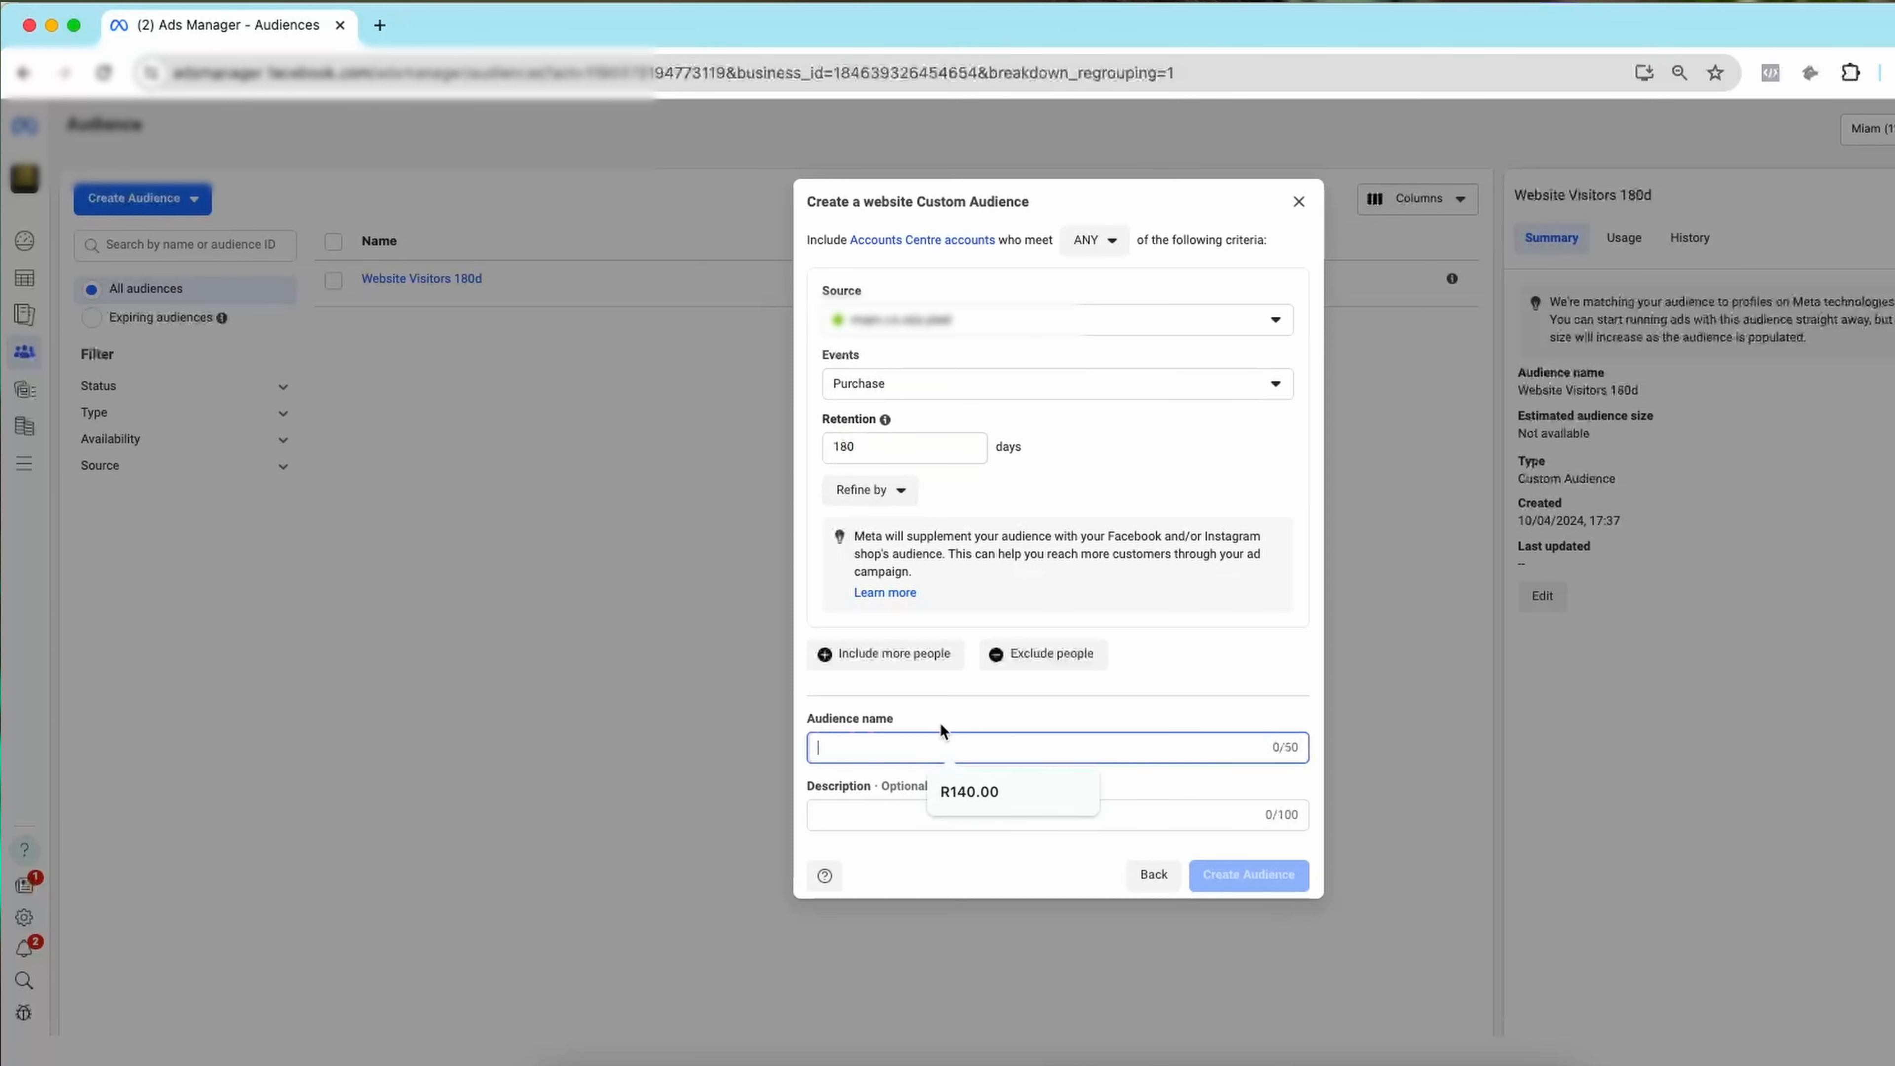
pyautogui.write('Purchases 180d')
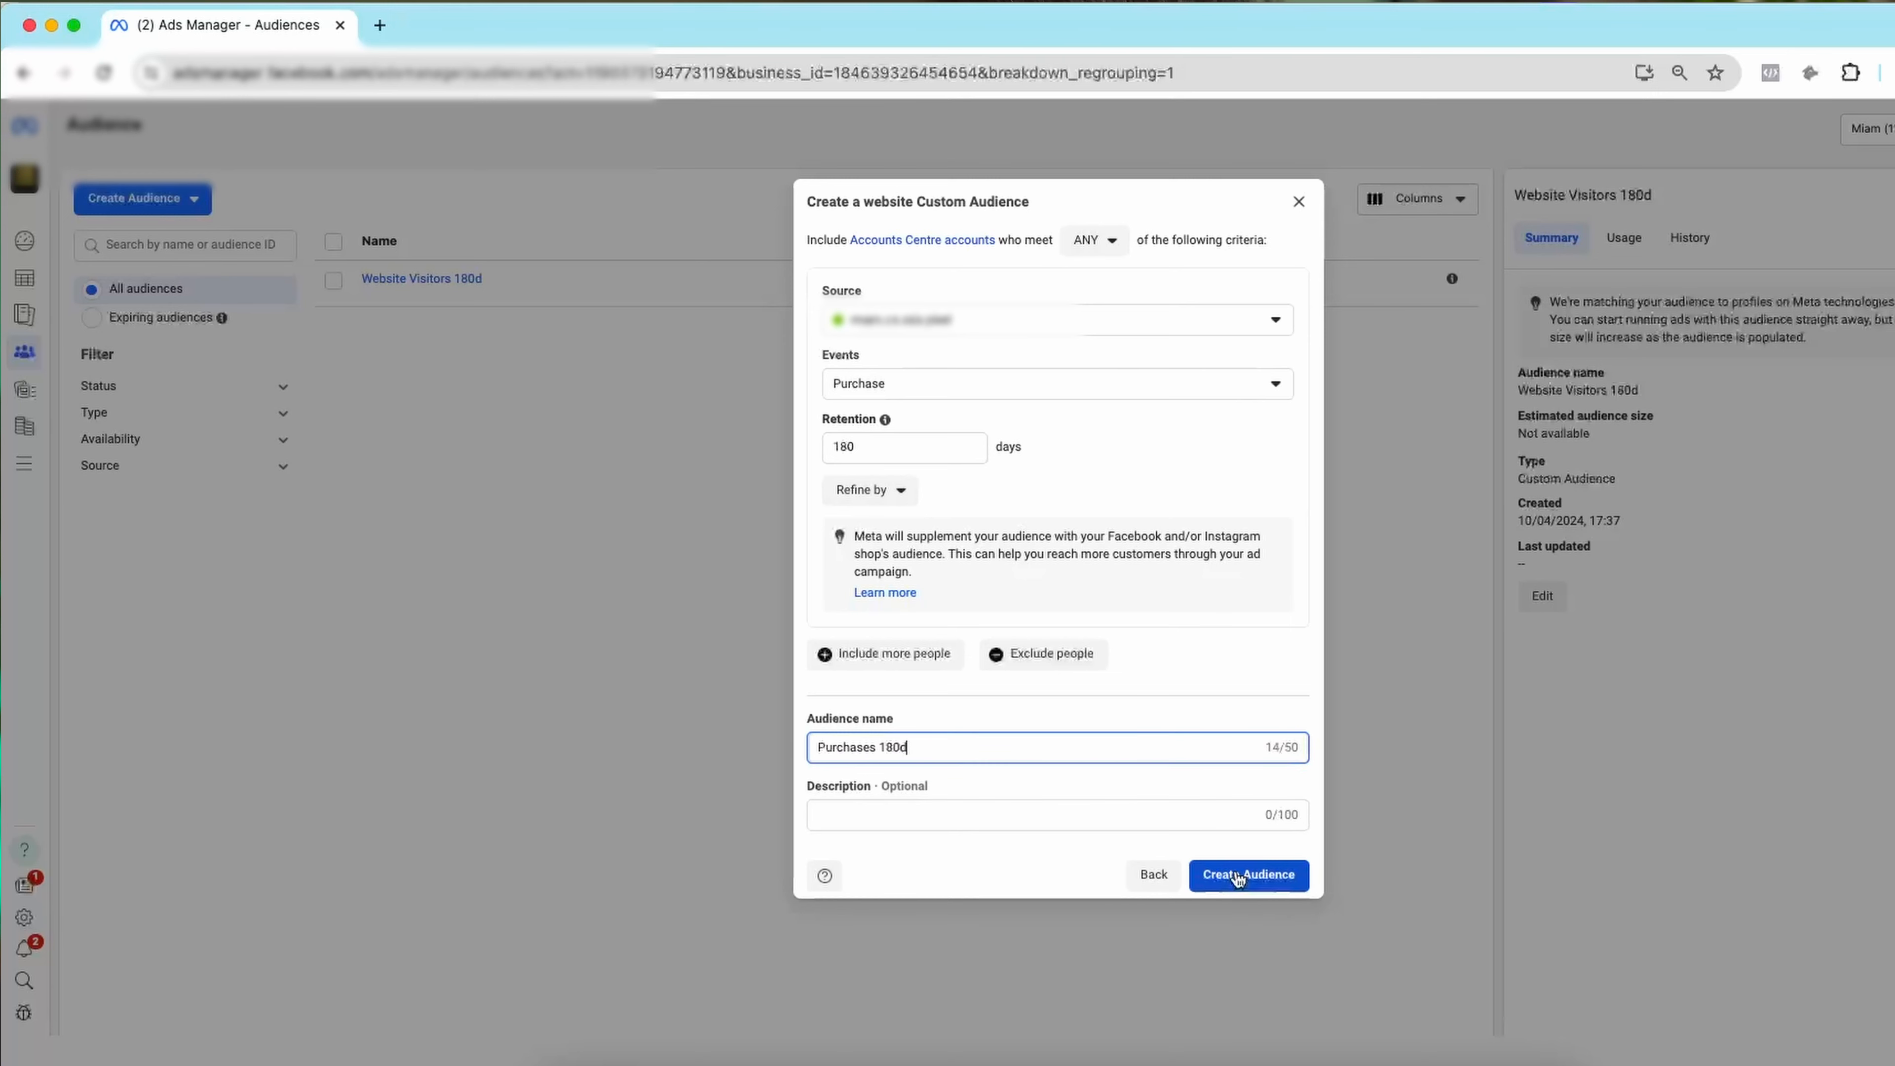
pyautogui.click(1238, 877)
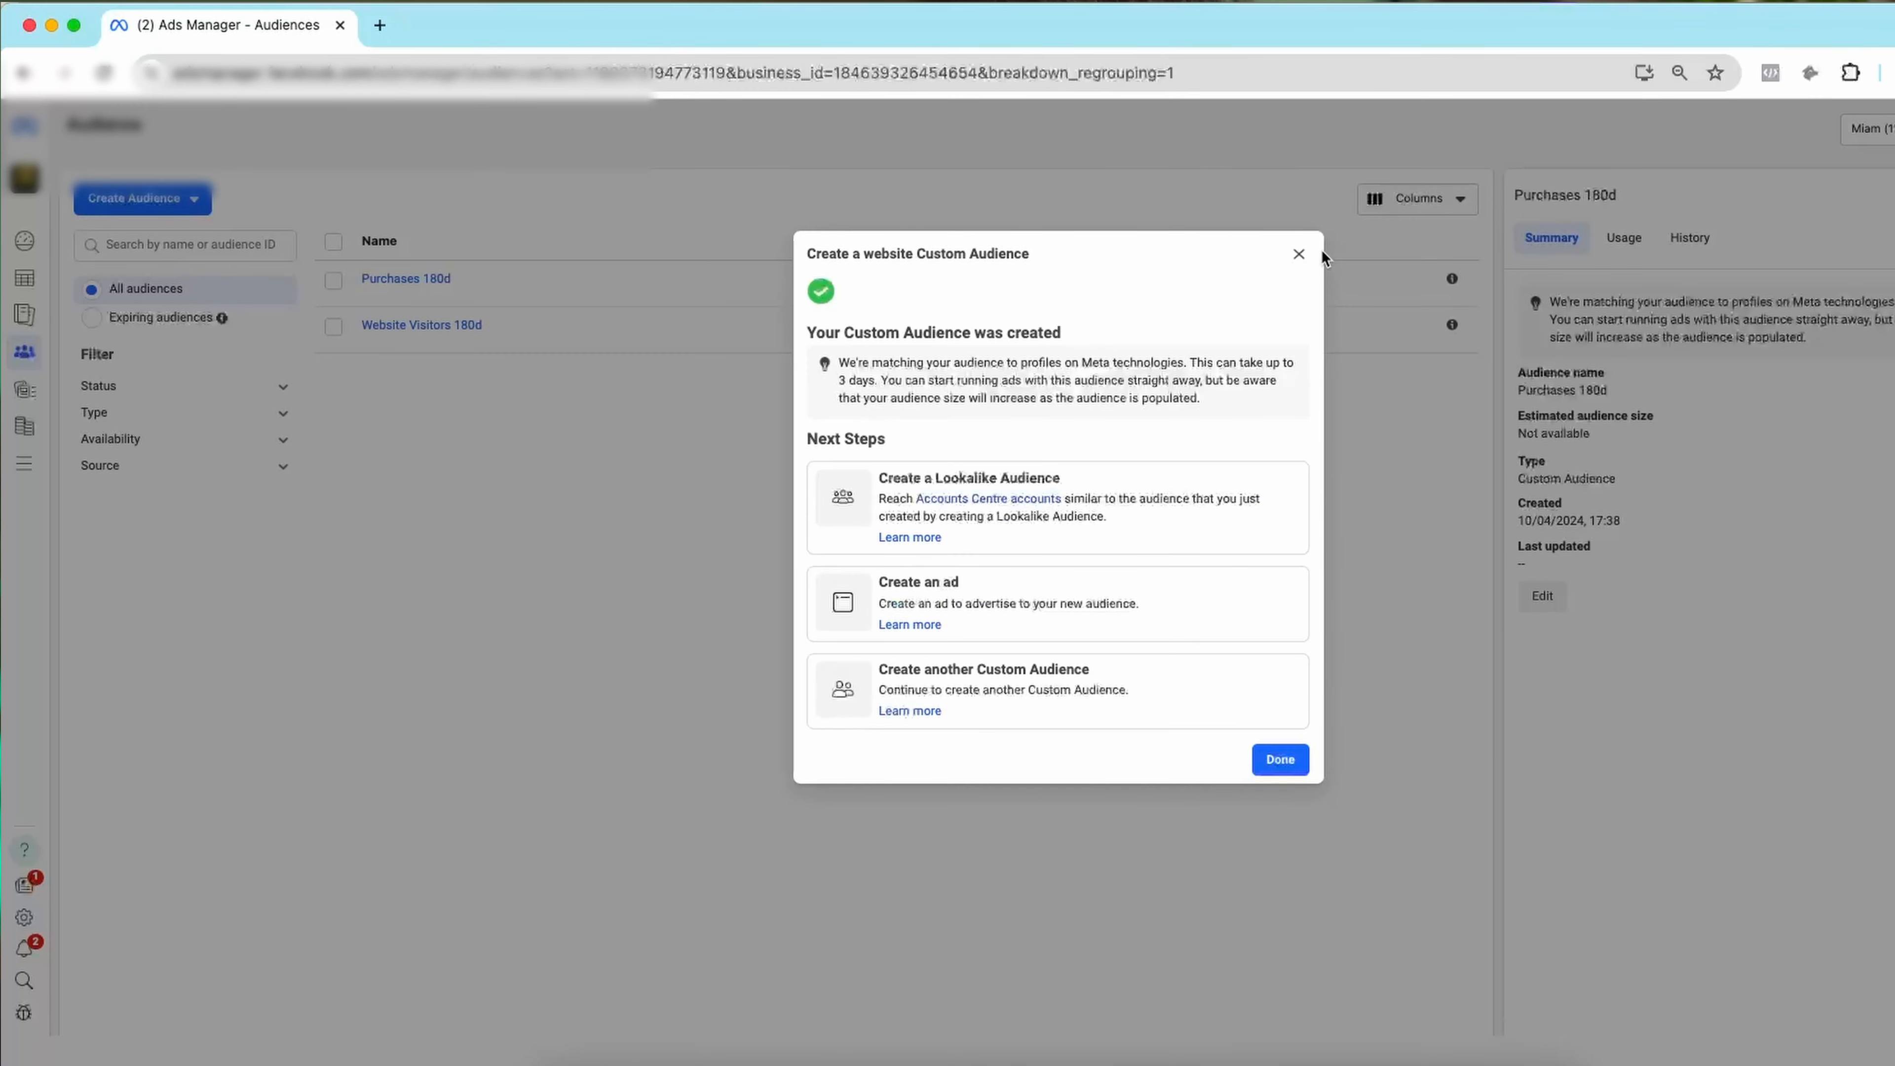
pyautogui.click(1299, 255)
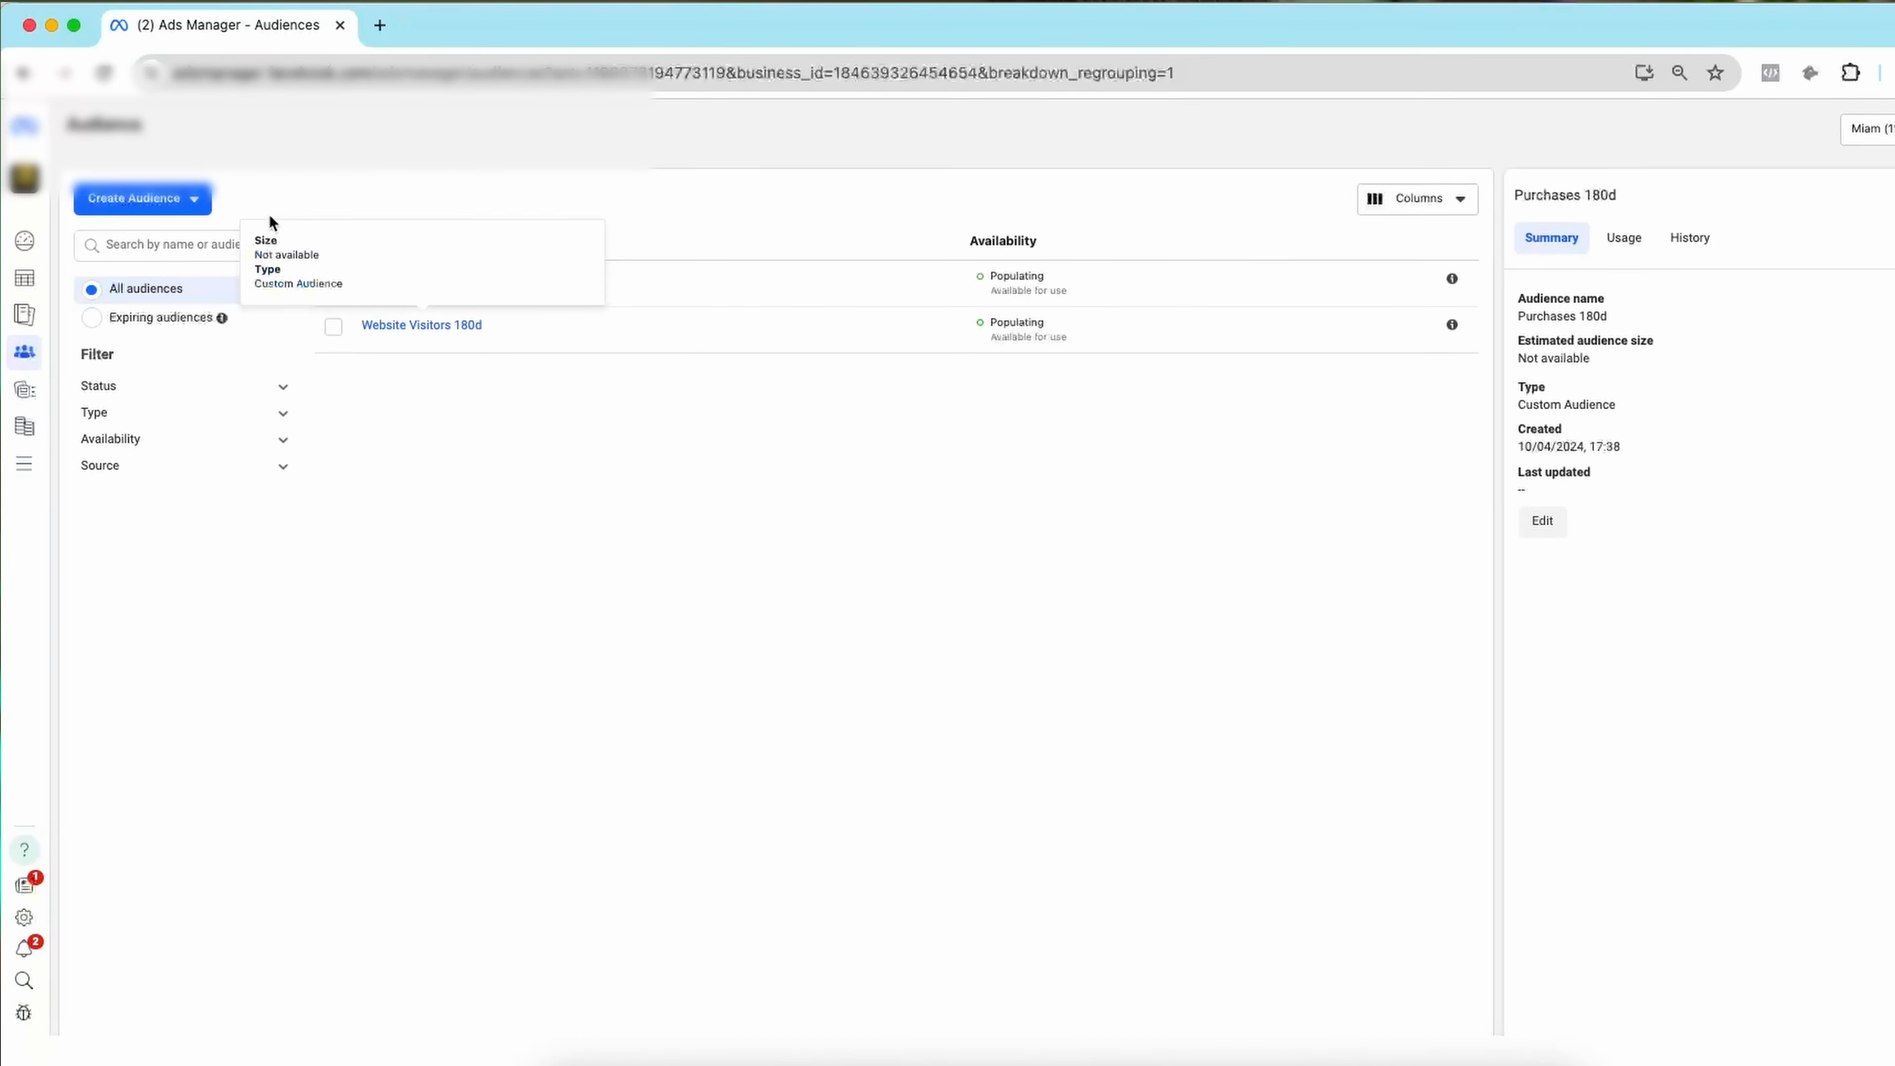
# - Start an Instagram account Custom Audience of Accounts Centre accounts who started following the professional account
pyautogui.click(197, 199)
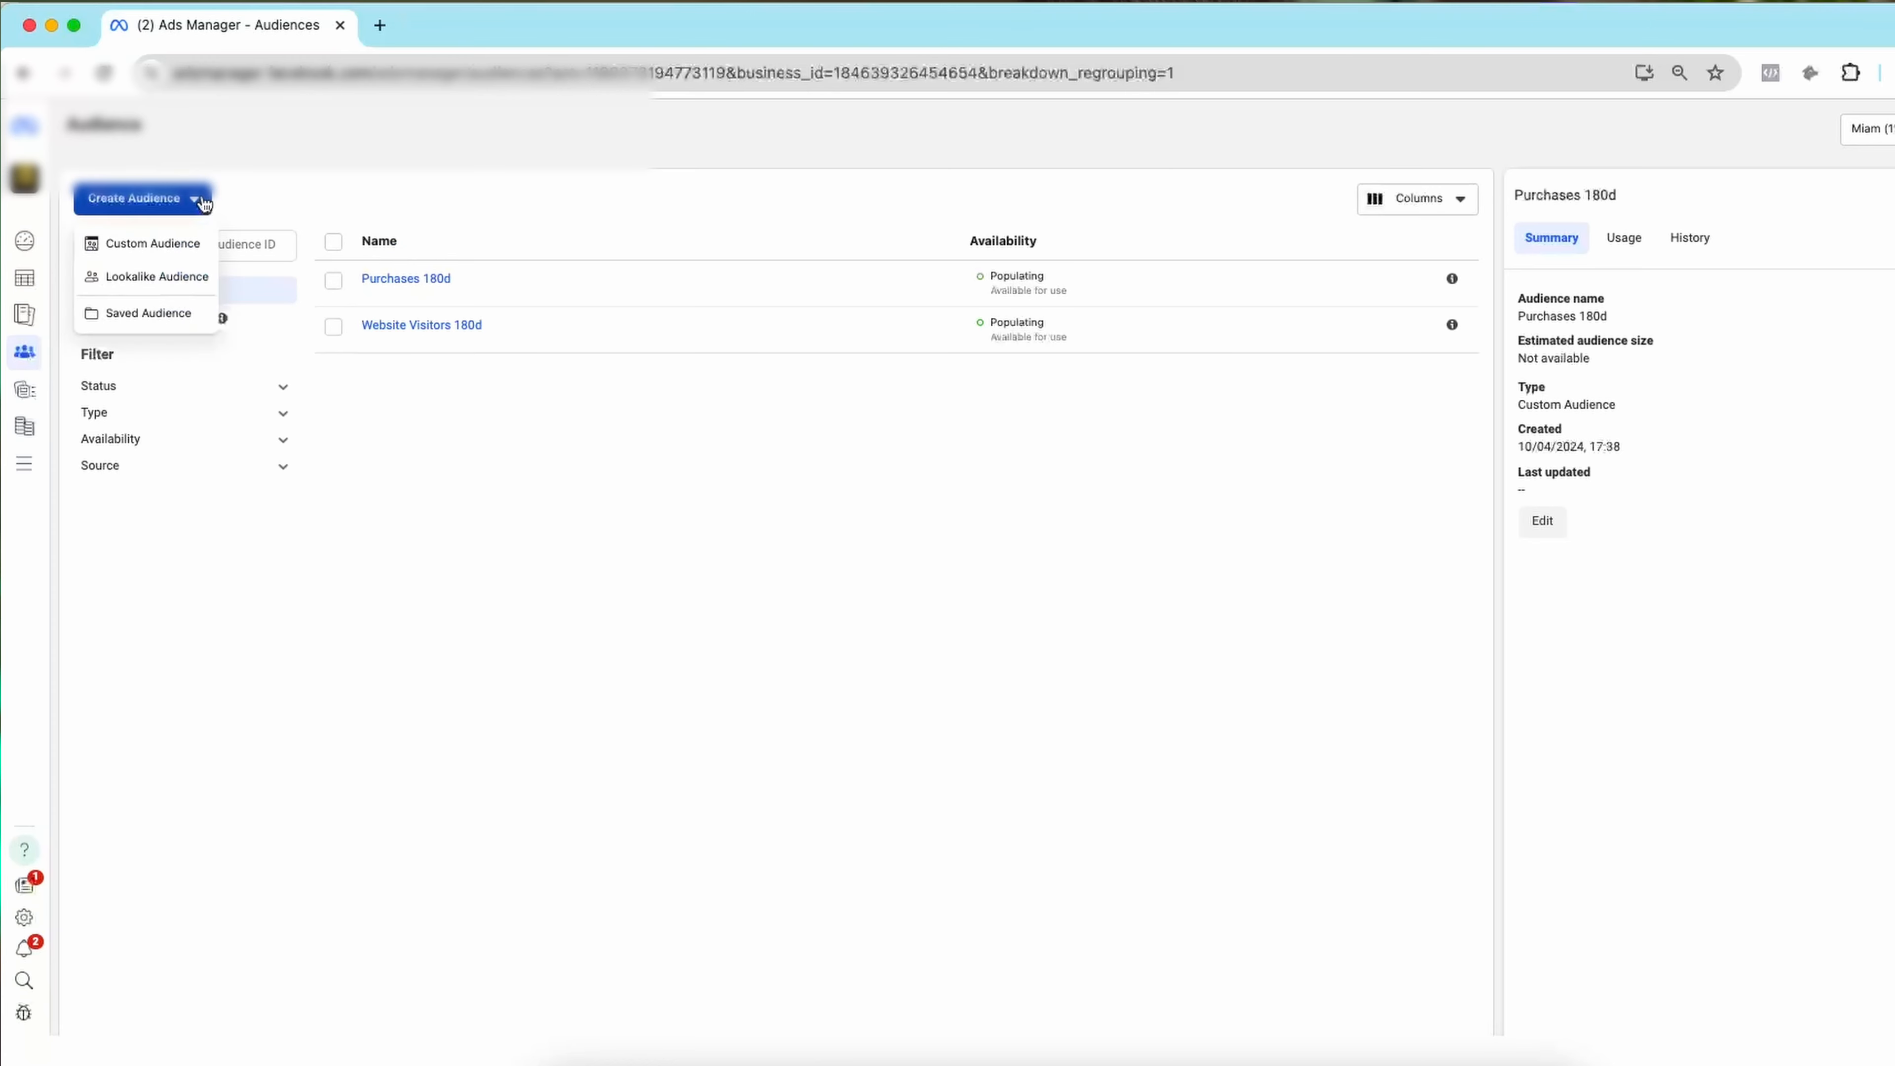
pyautogui.click(157, 243)
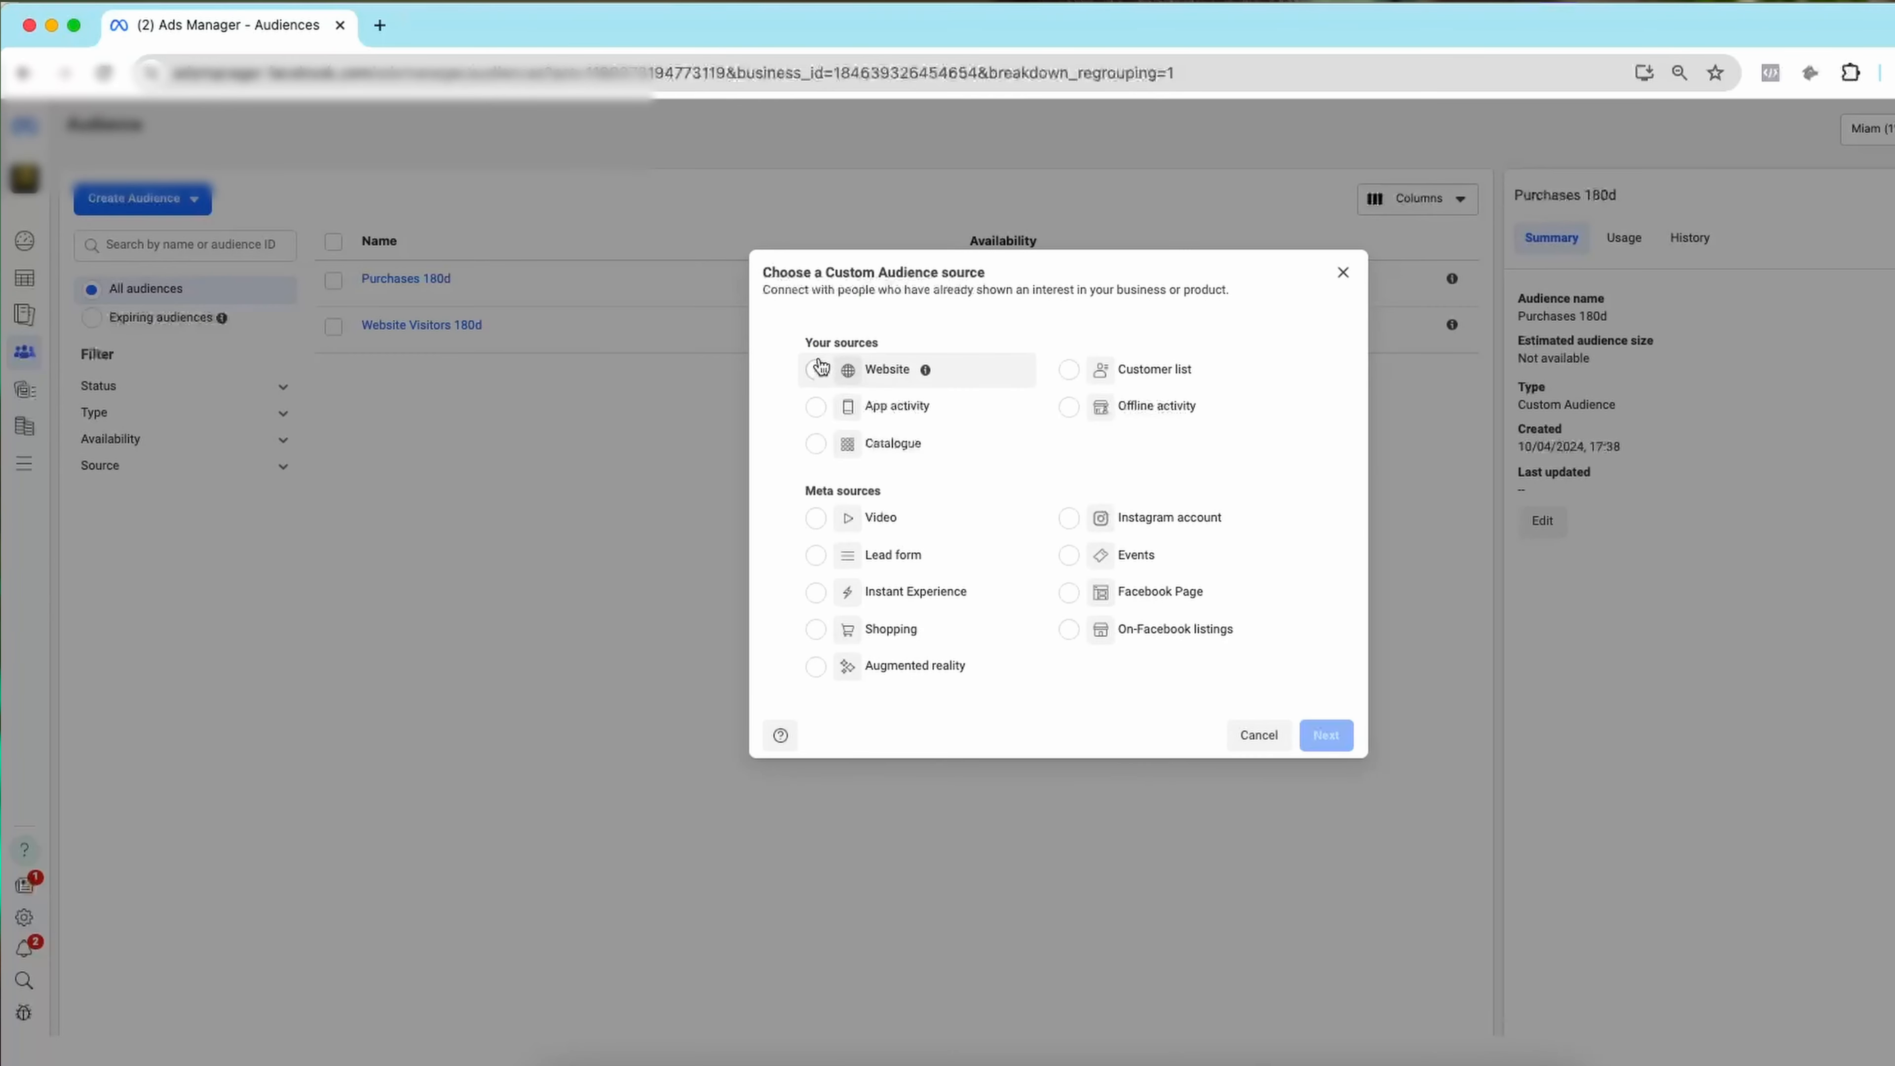
pyautogui.click(1132, 522)
pyautogui.click(1317, 729)
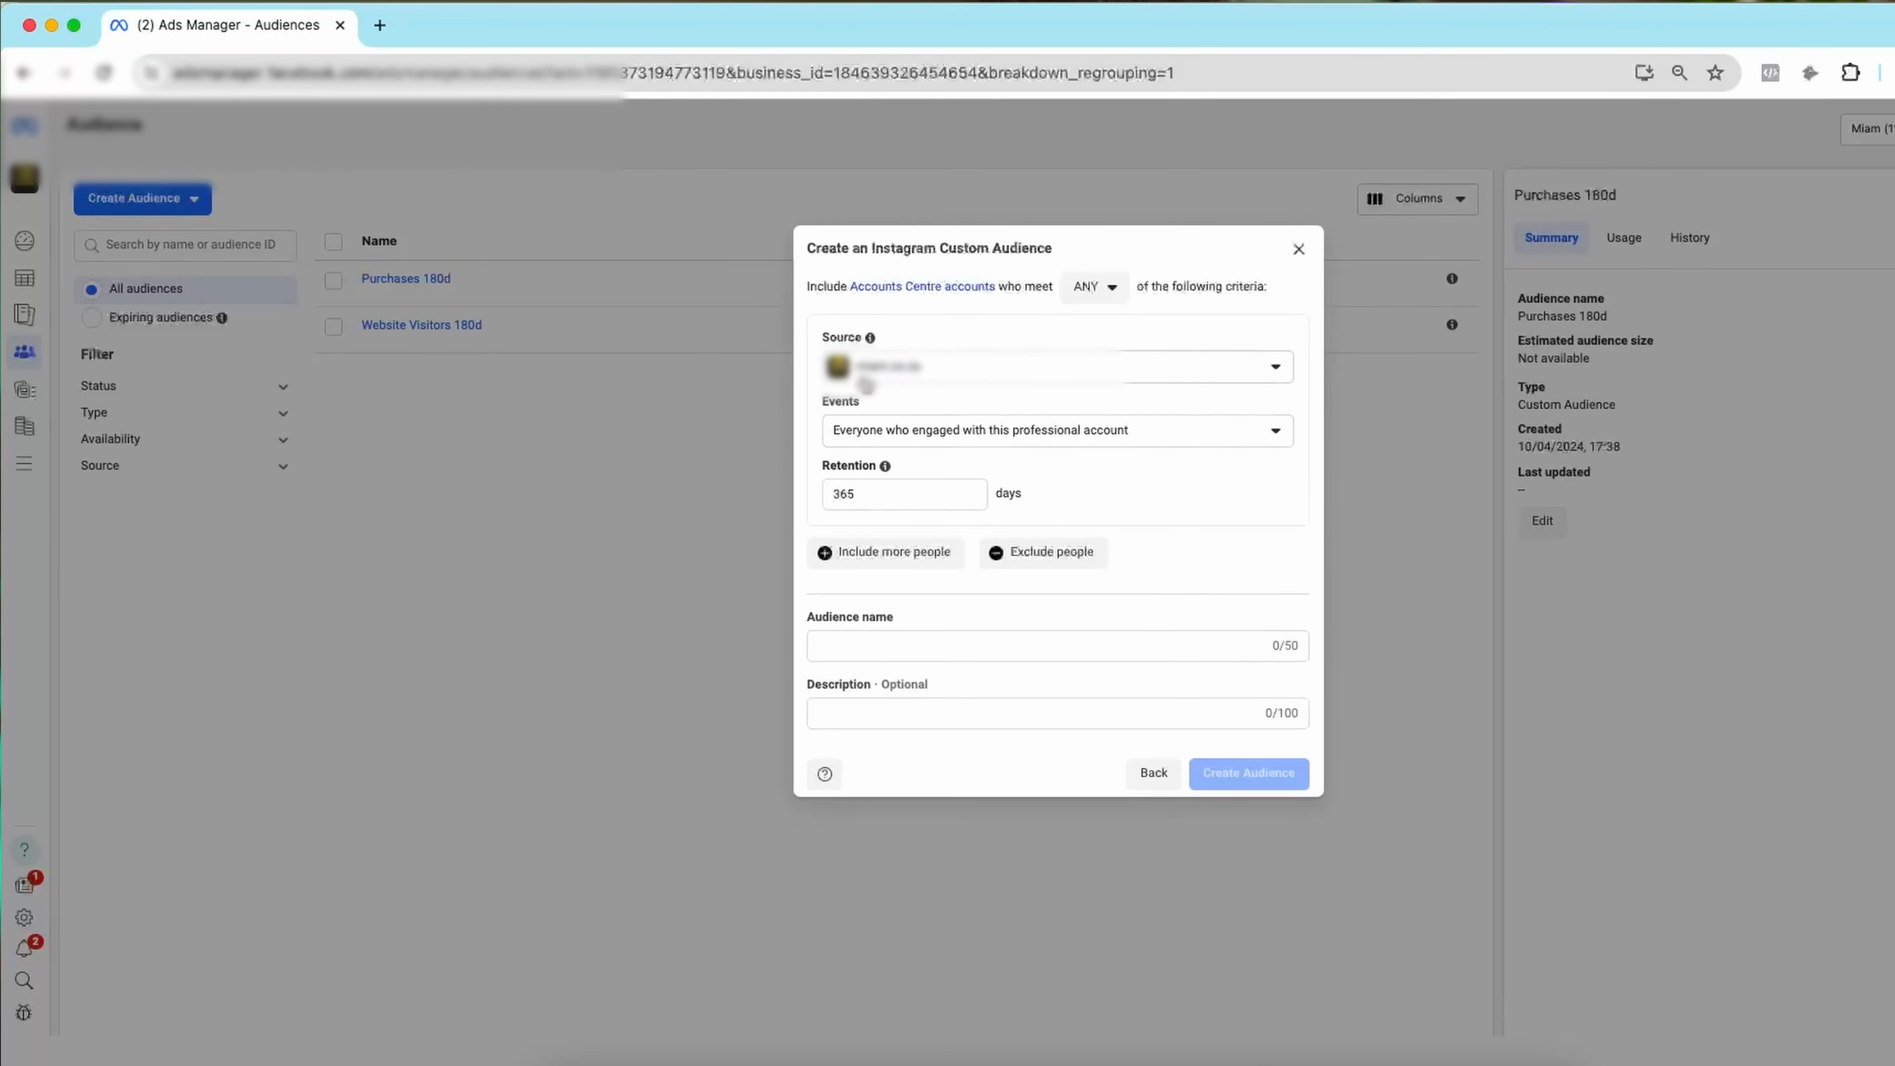
pyautogui.click(961, 433)
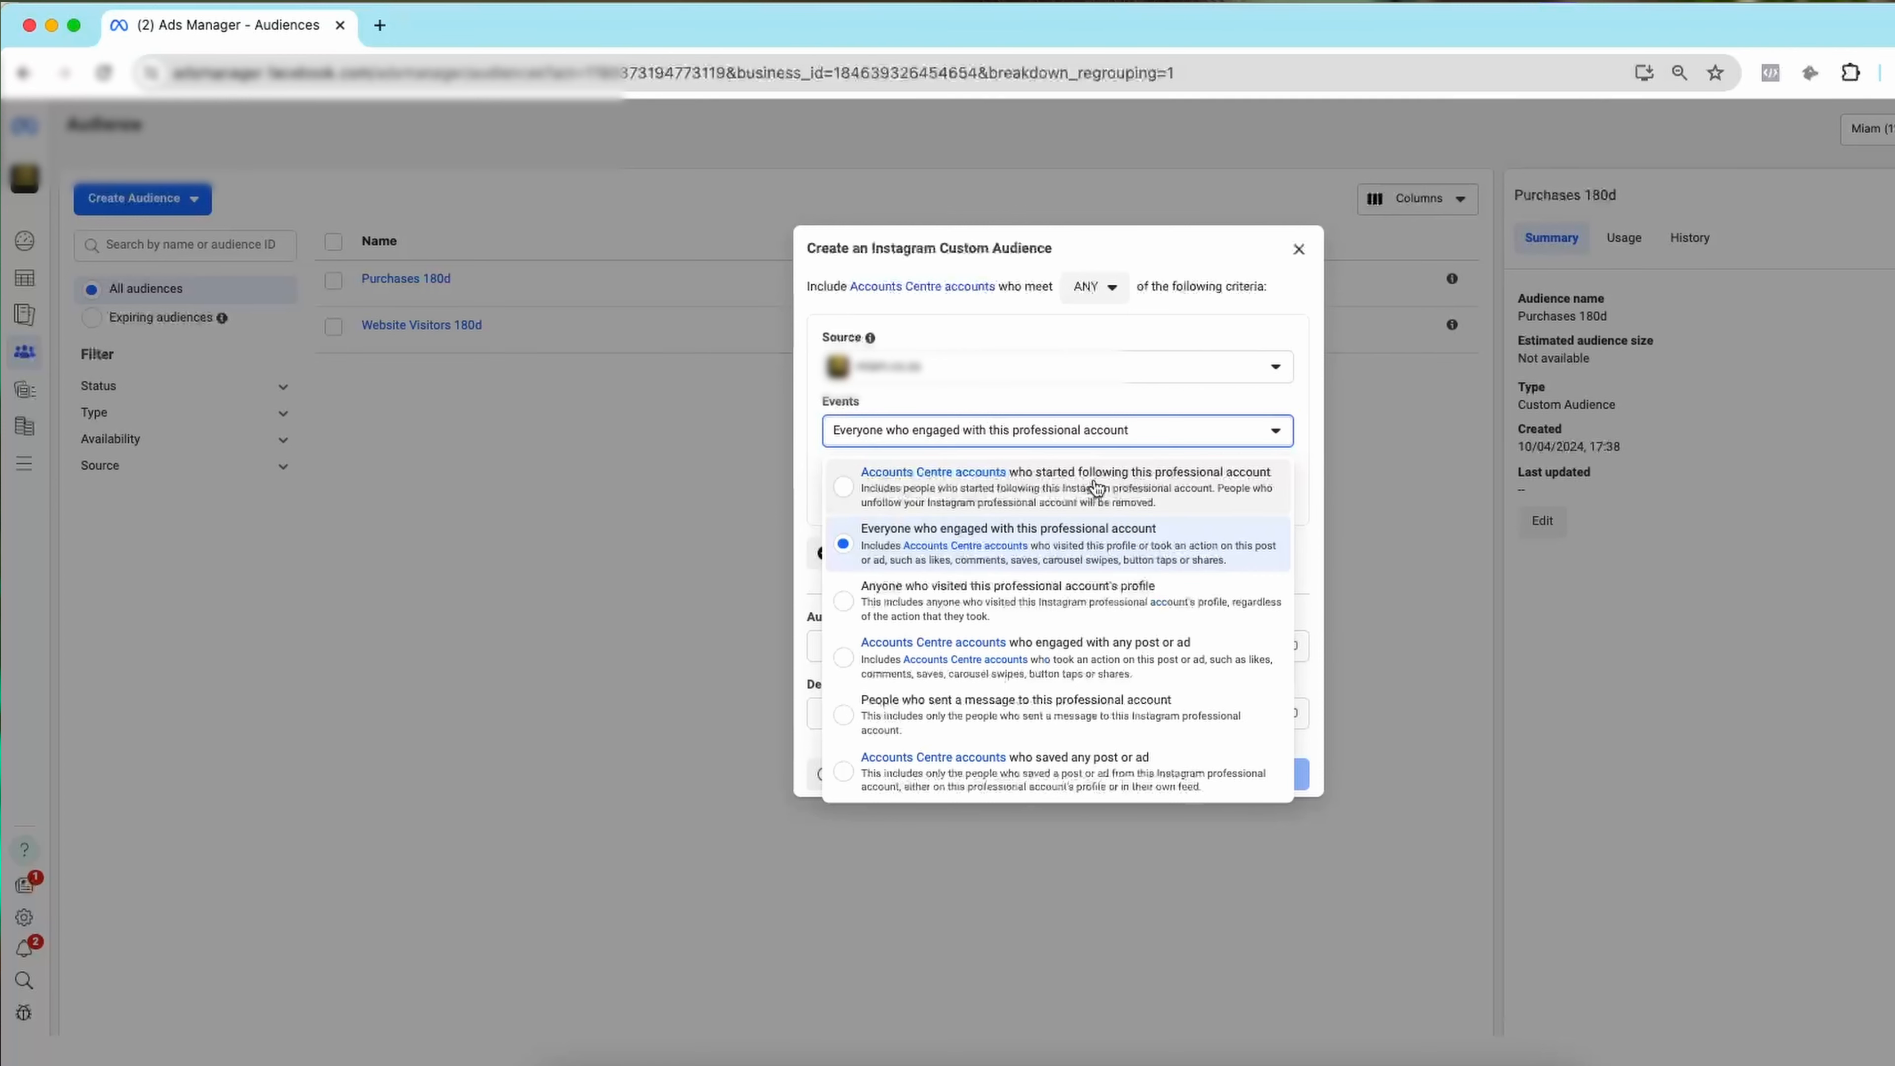
pyautogui.click(1080, 487)
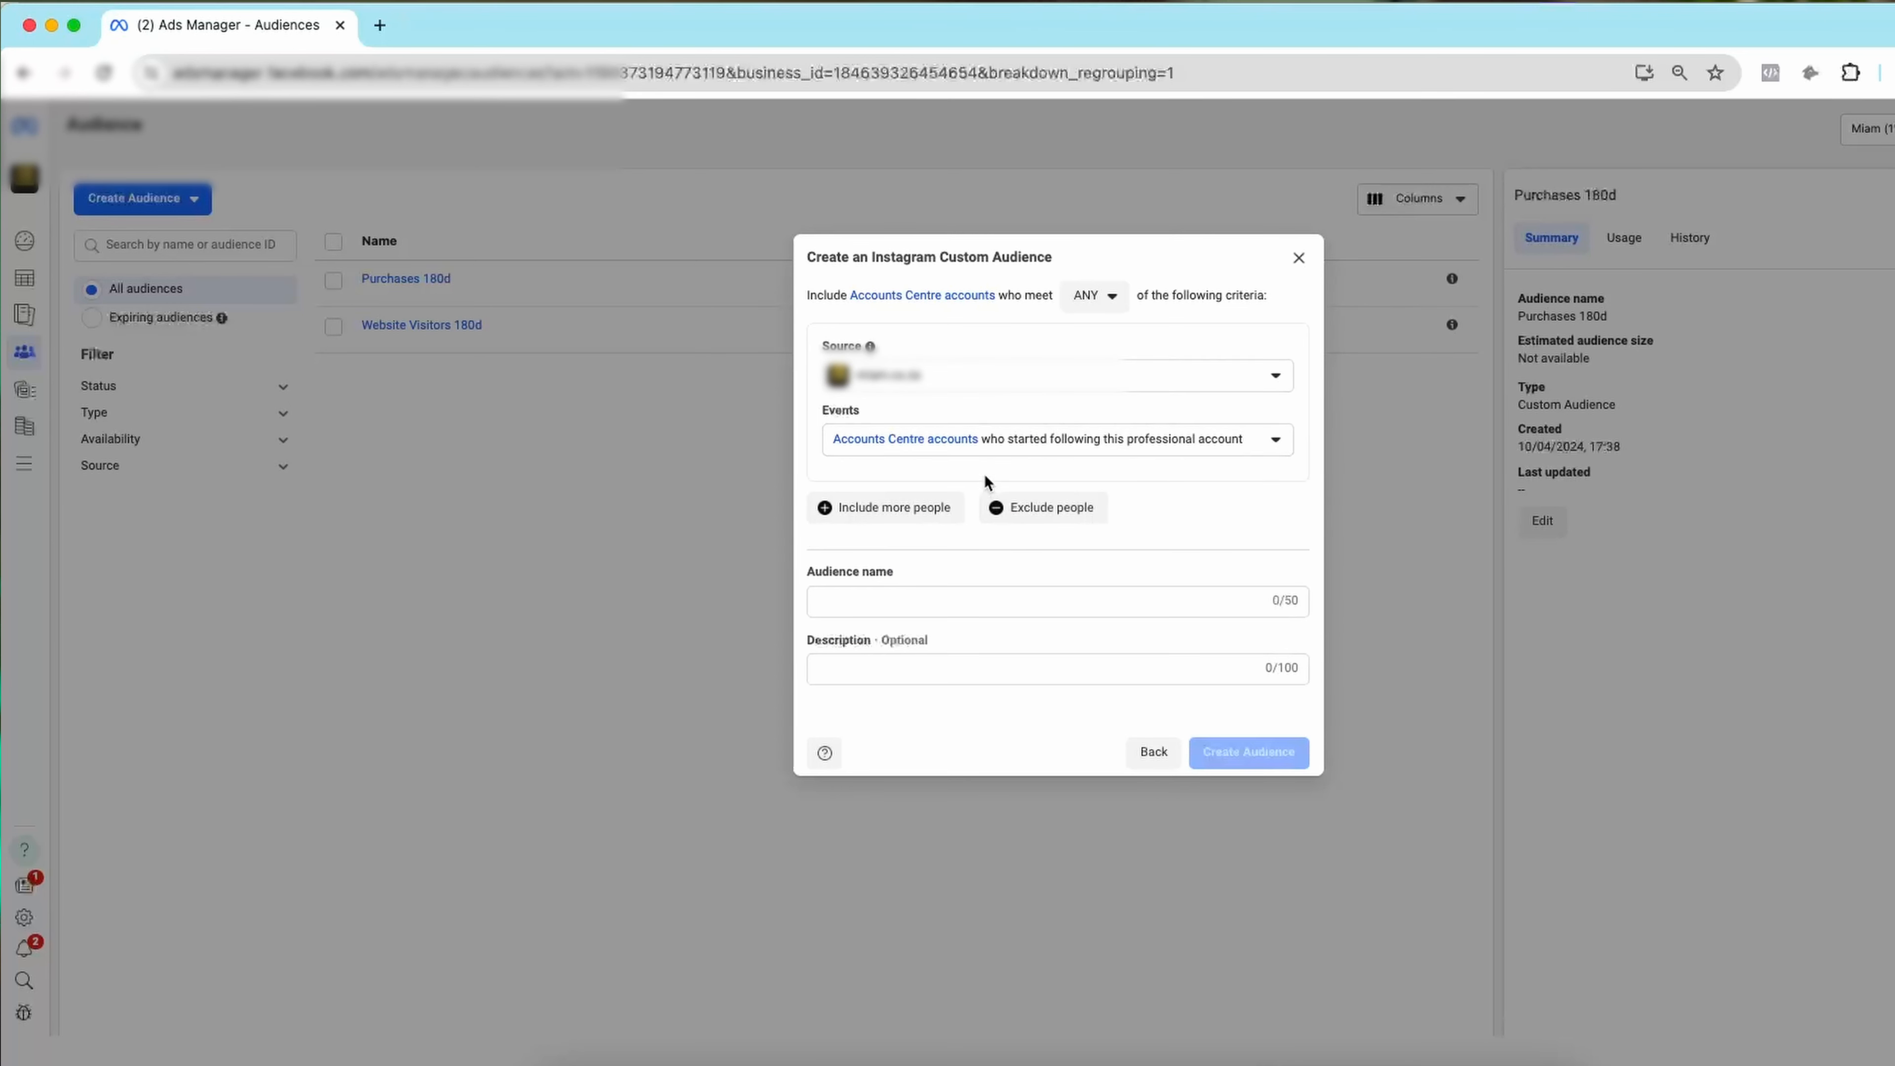
# - Name the follower audience "Instagram Followers" and create it
pyautogui.click(941, 599)
pyautogui.write('I')
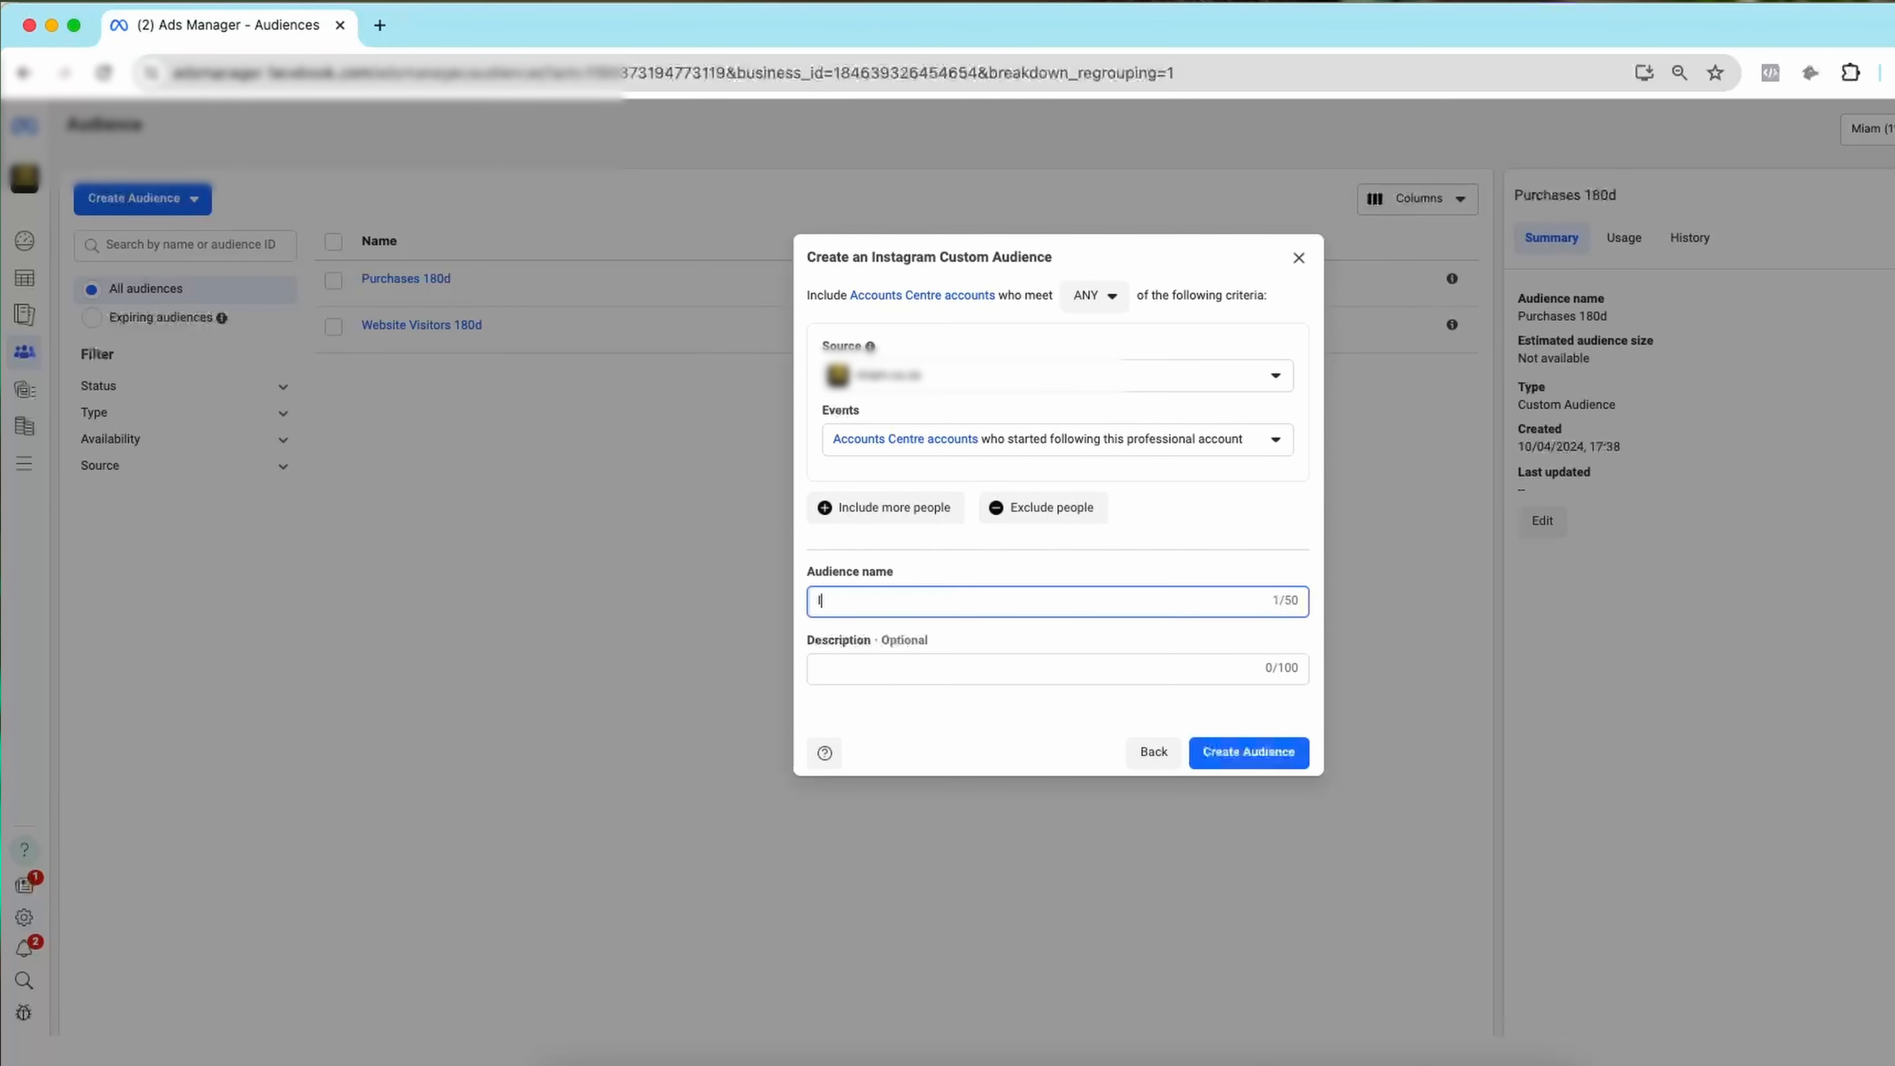
pyautogui.write('nstagram Followers')
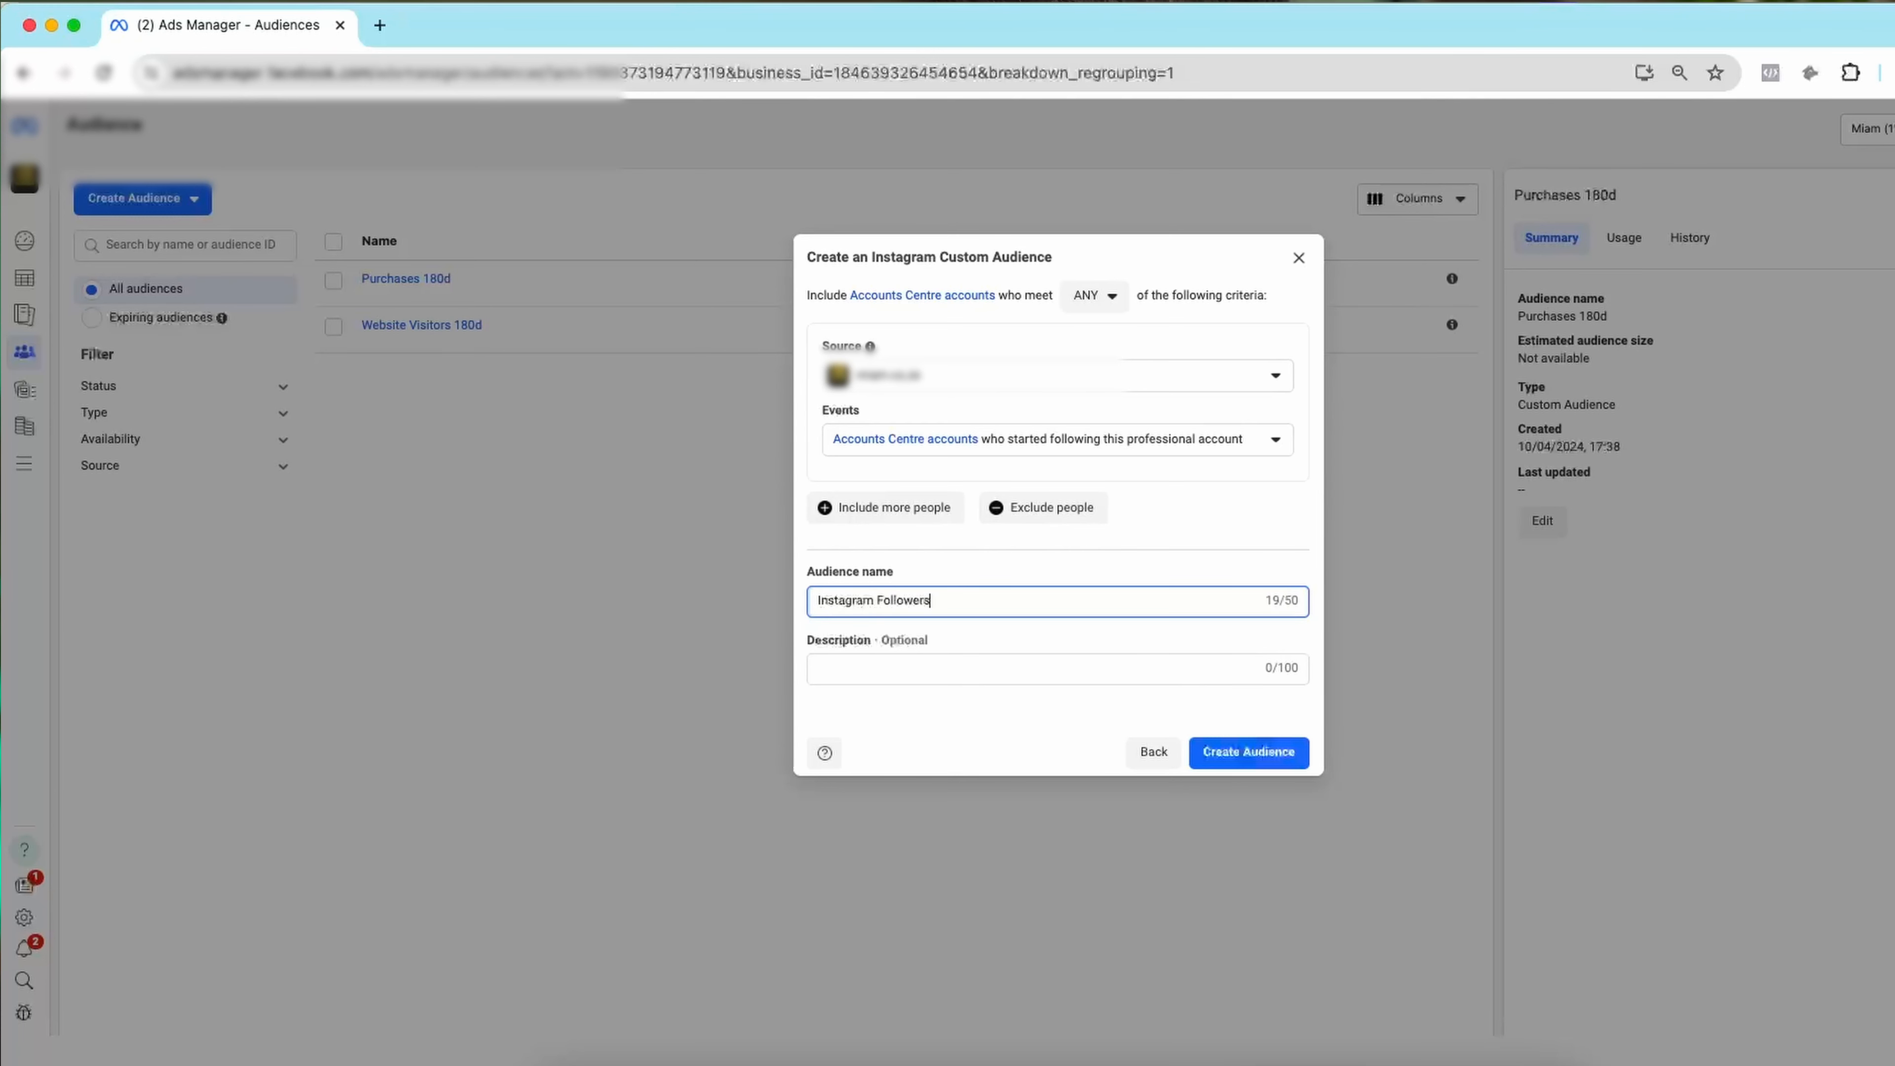
pyautogui.click(1240, 750)
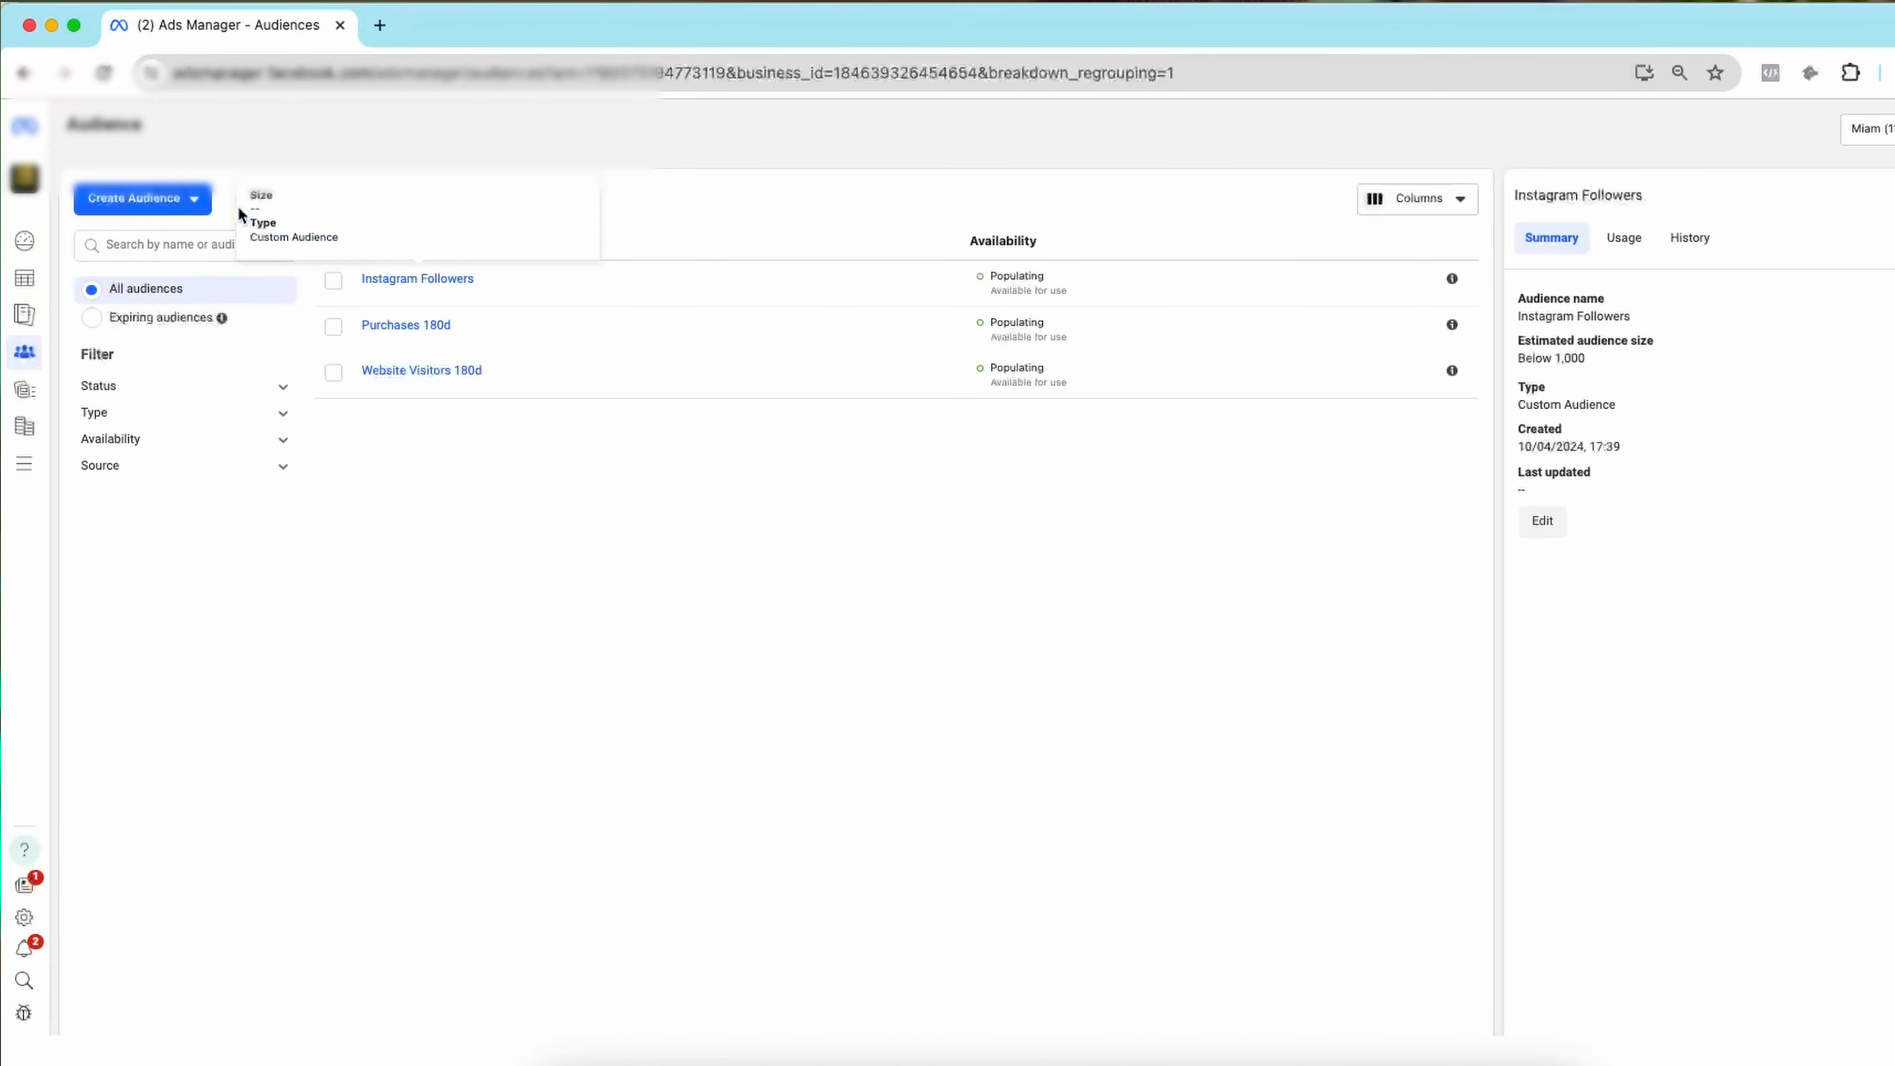
# - Start another Instagram account Custom Audience of everyone who engaged with the professional account, with 180 days retention
pyautogui.click(191, 203)
pyautogui.click(168, 246)
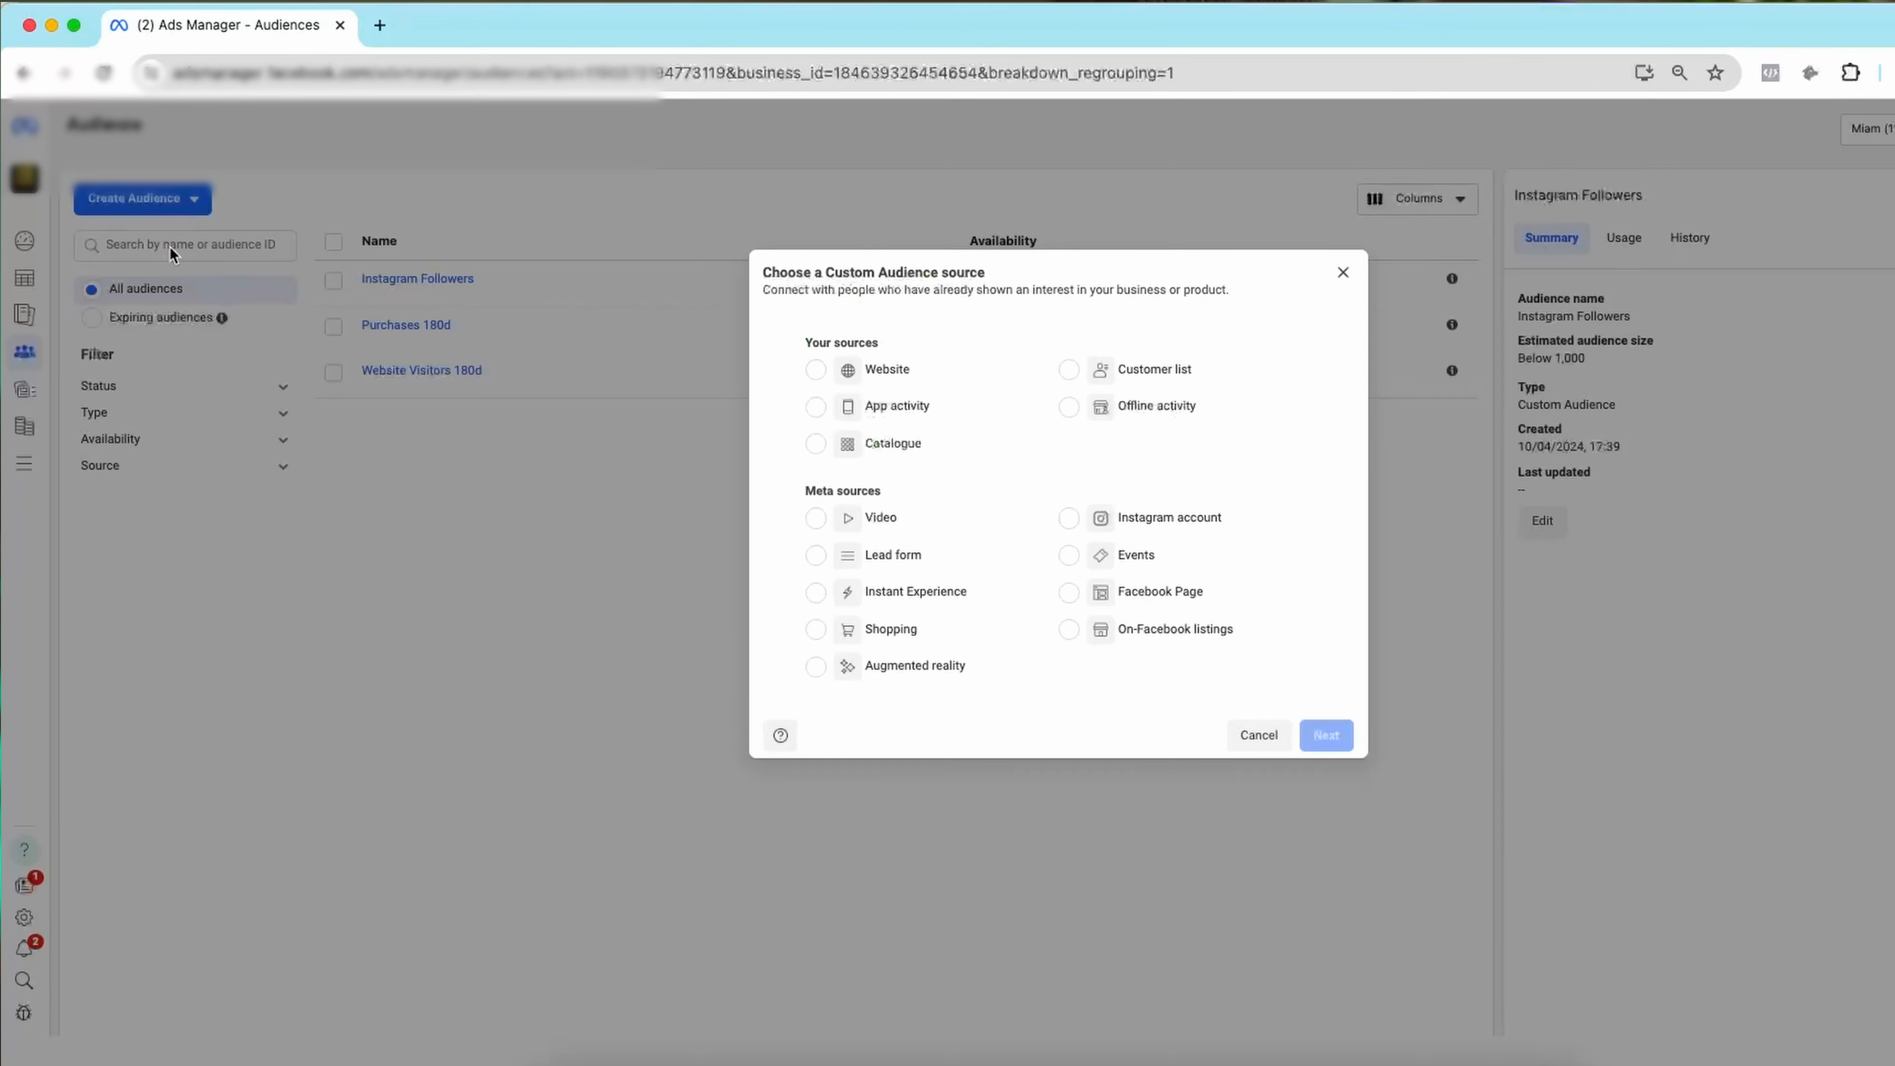
pyautogui.click(1091, 521)
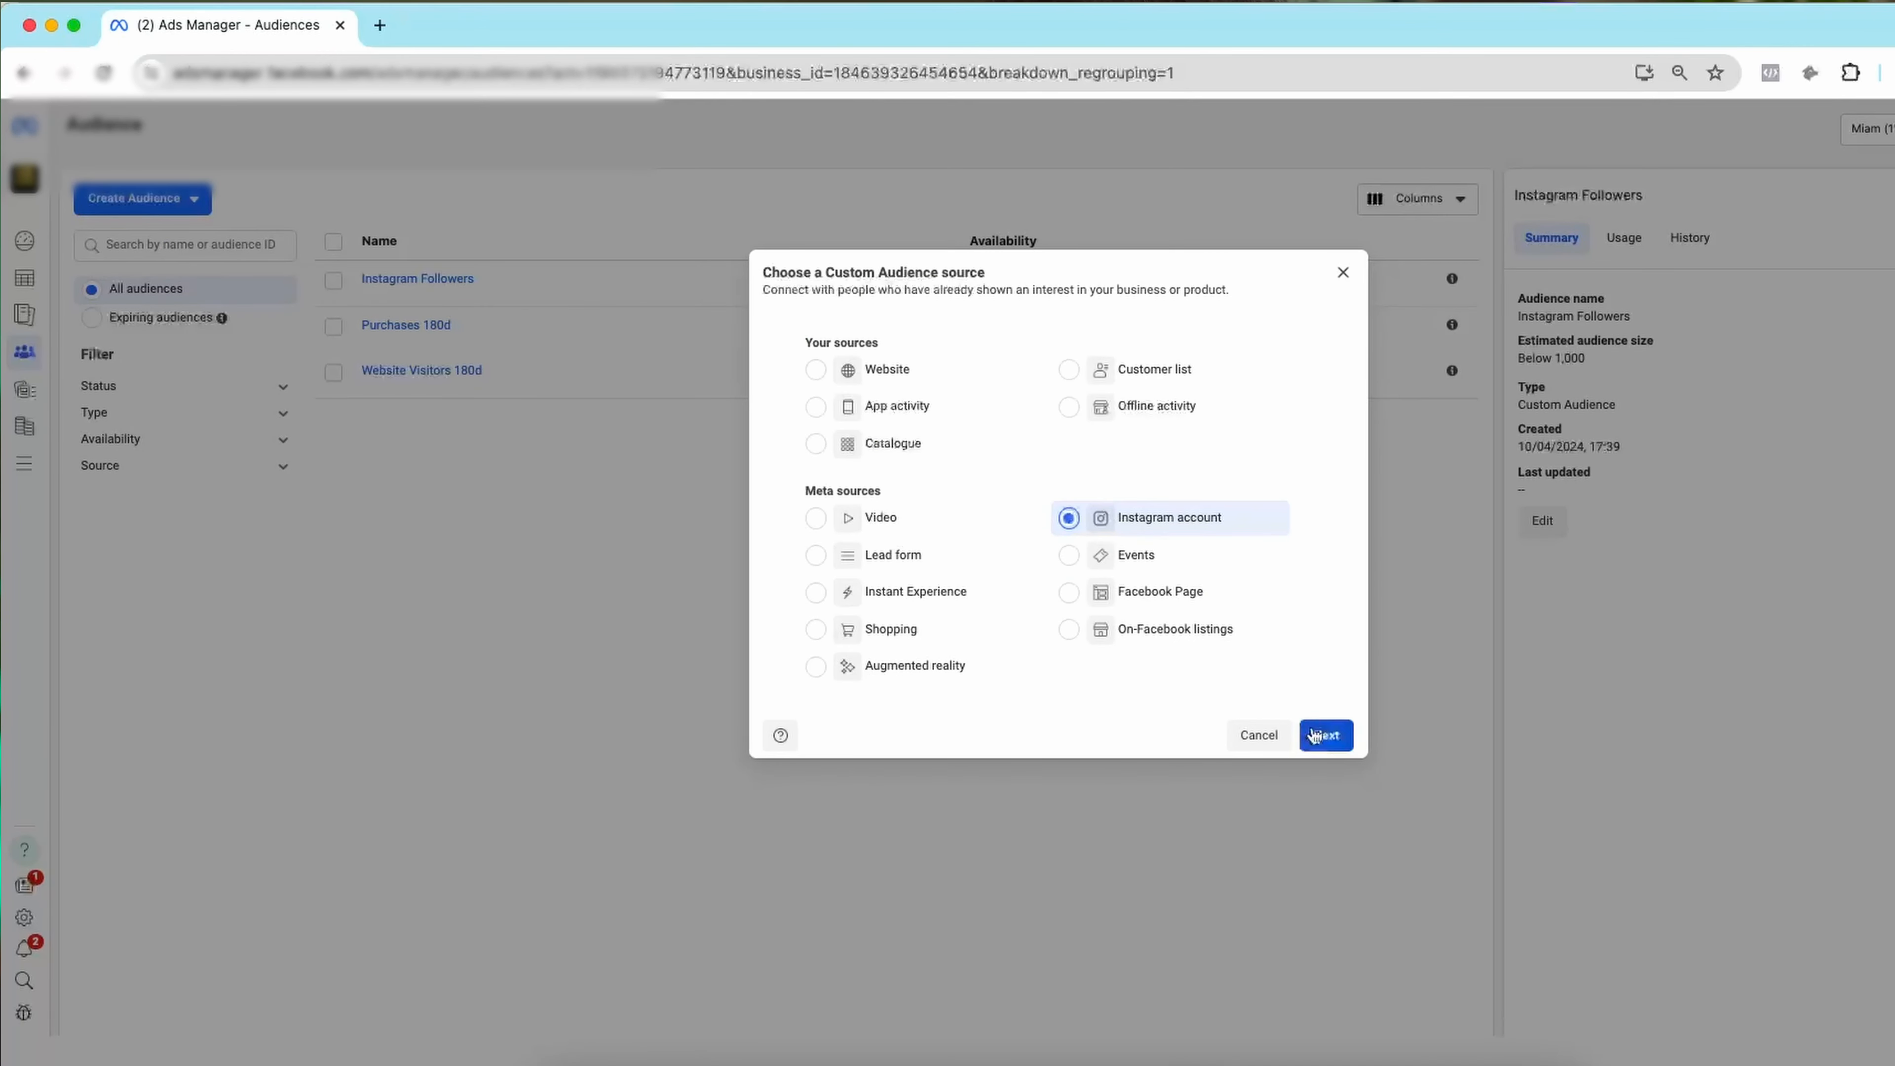
pyautogui.click(1326, 735)
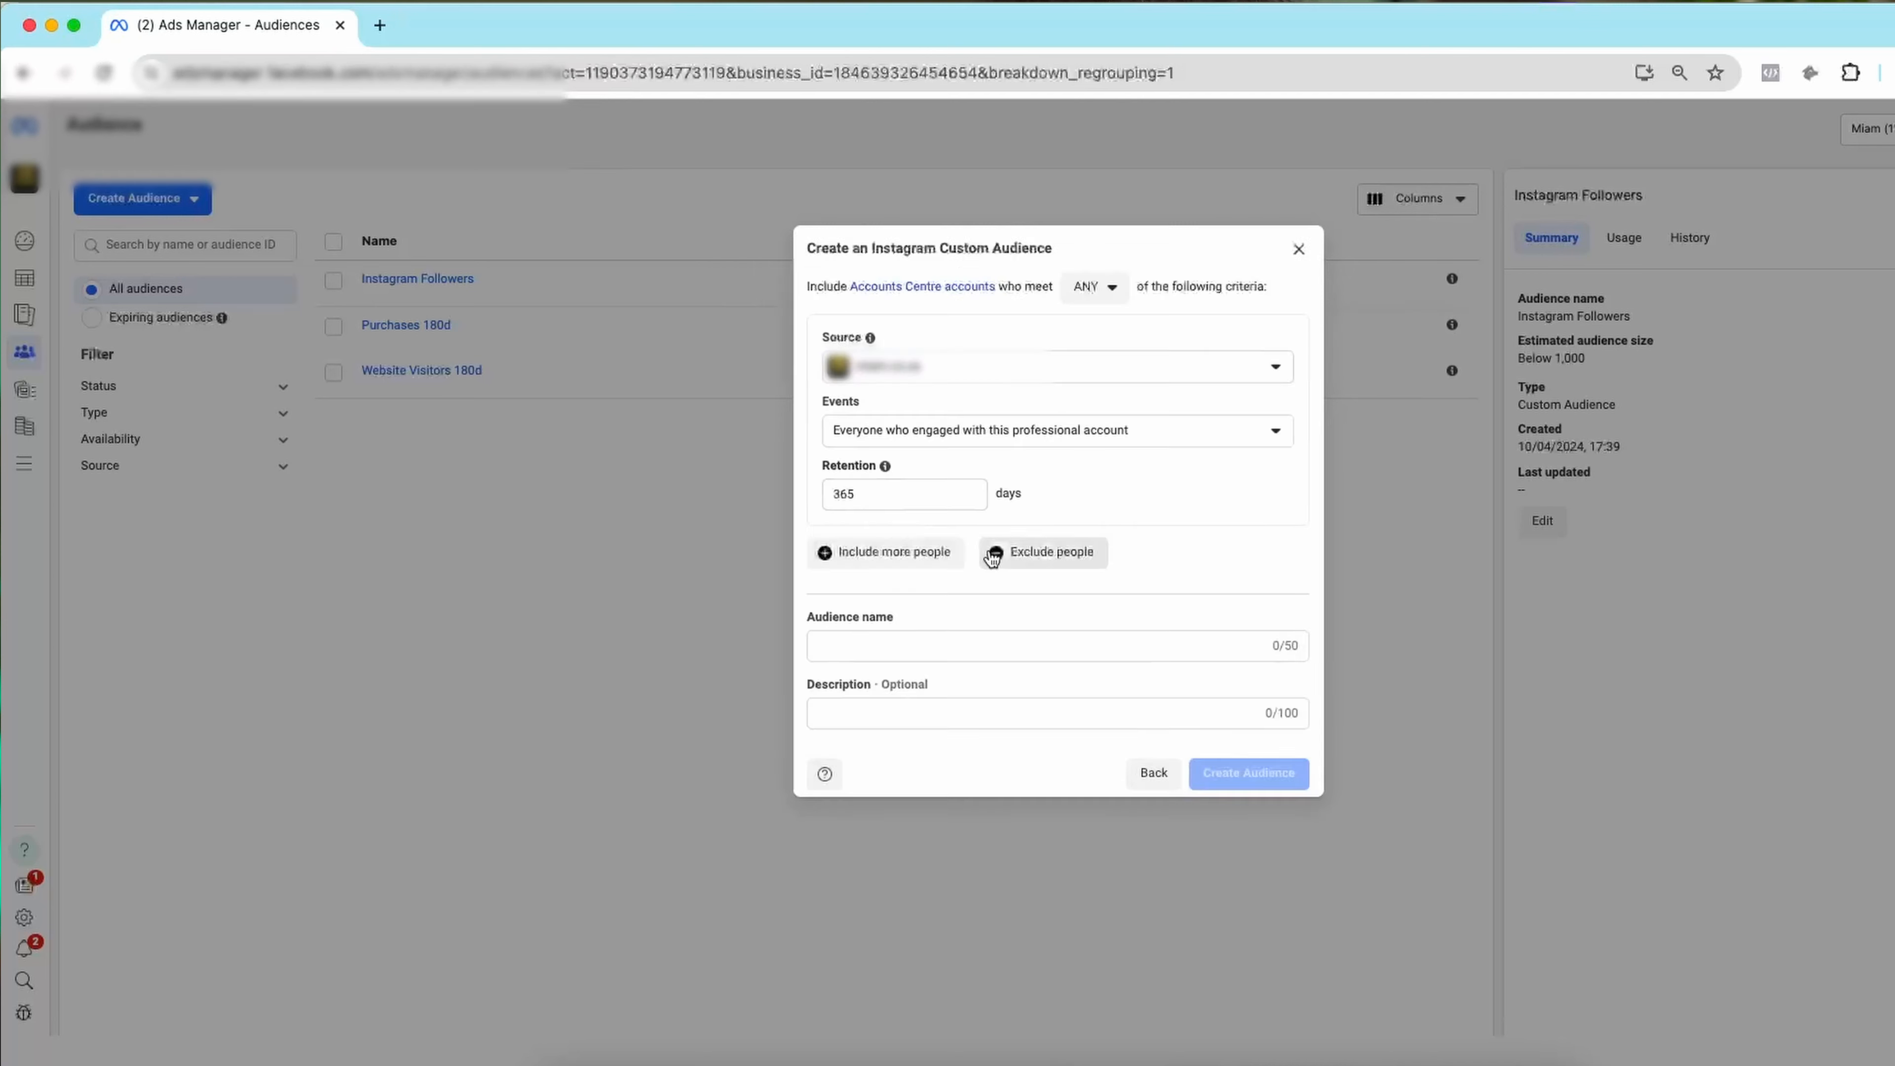
pyautogui.click(949, 438)
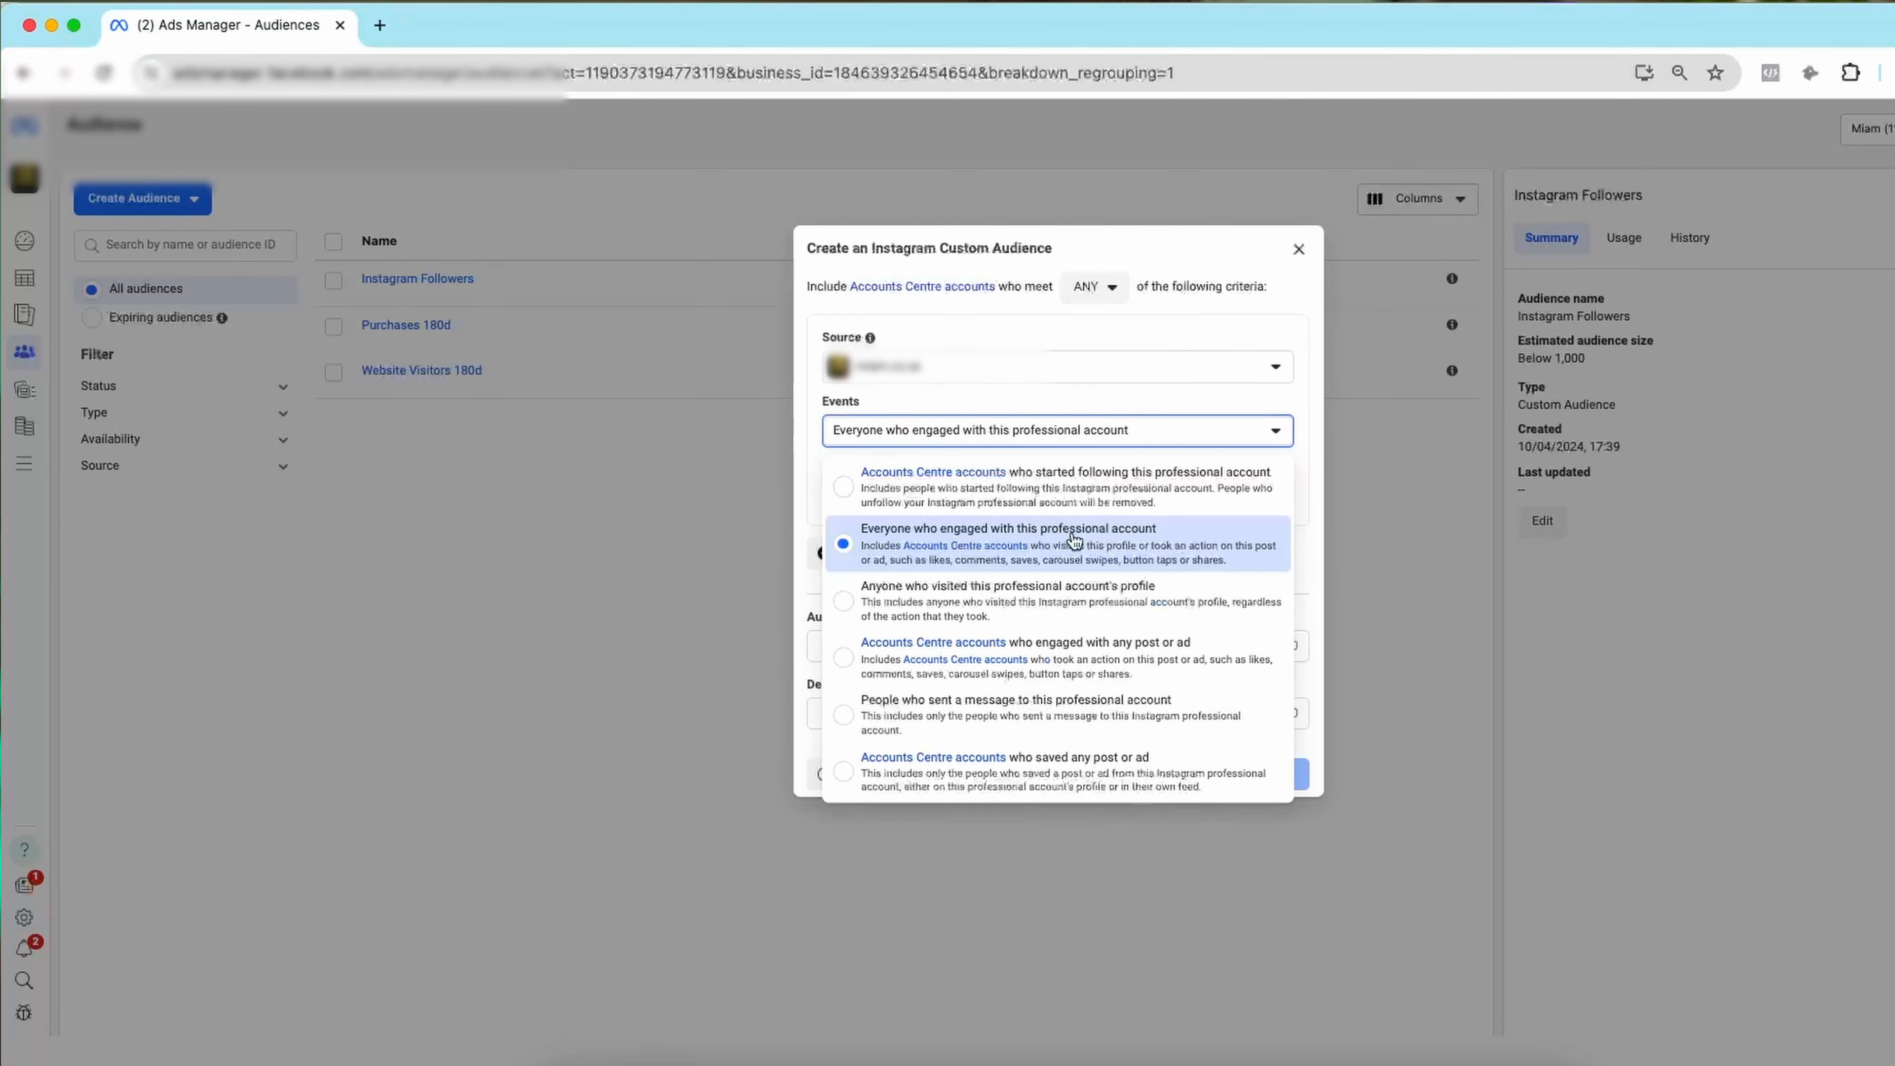
pyautogui.click(1168, 539)
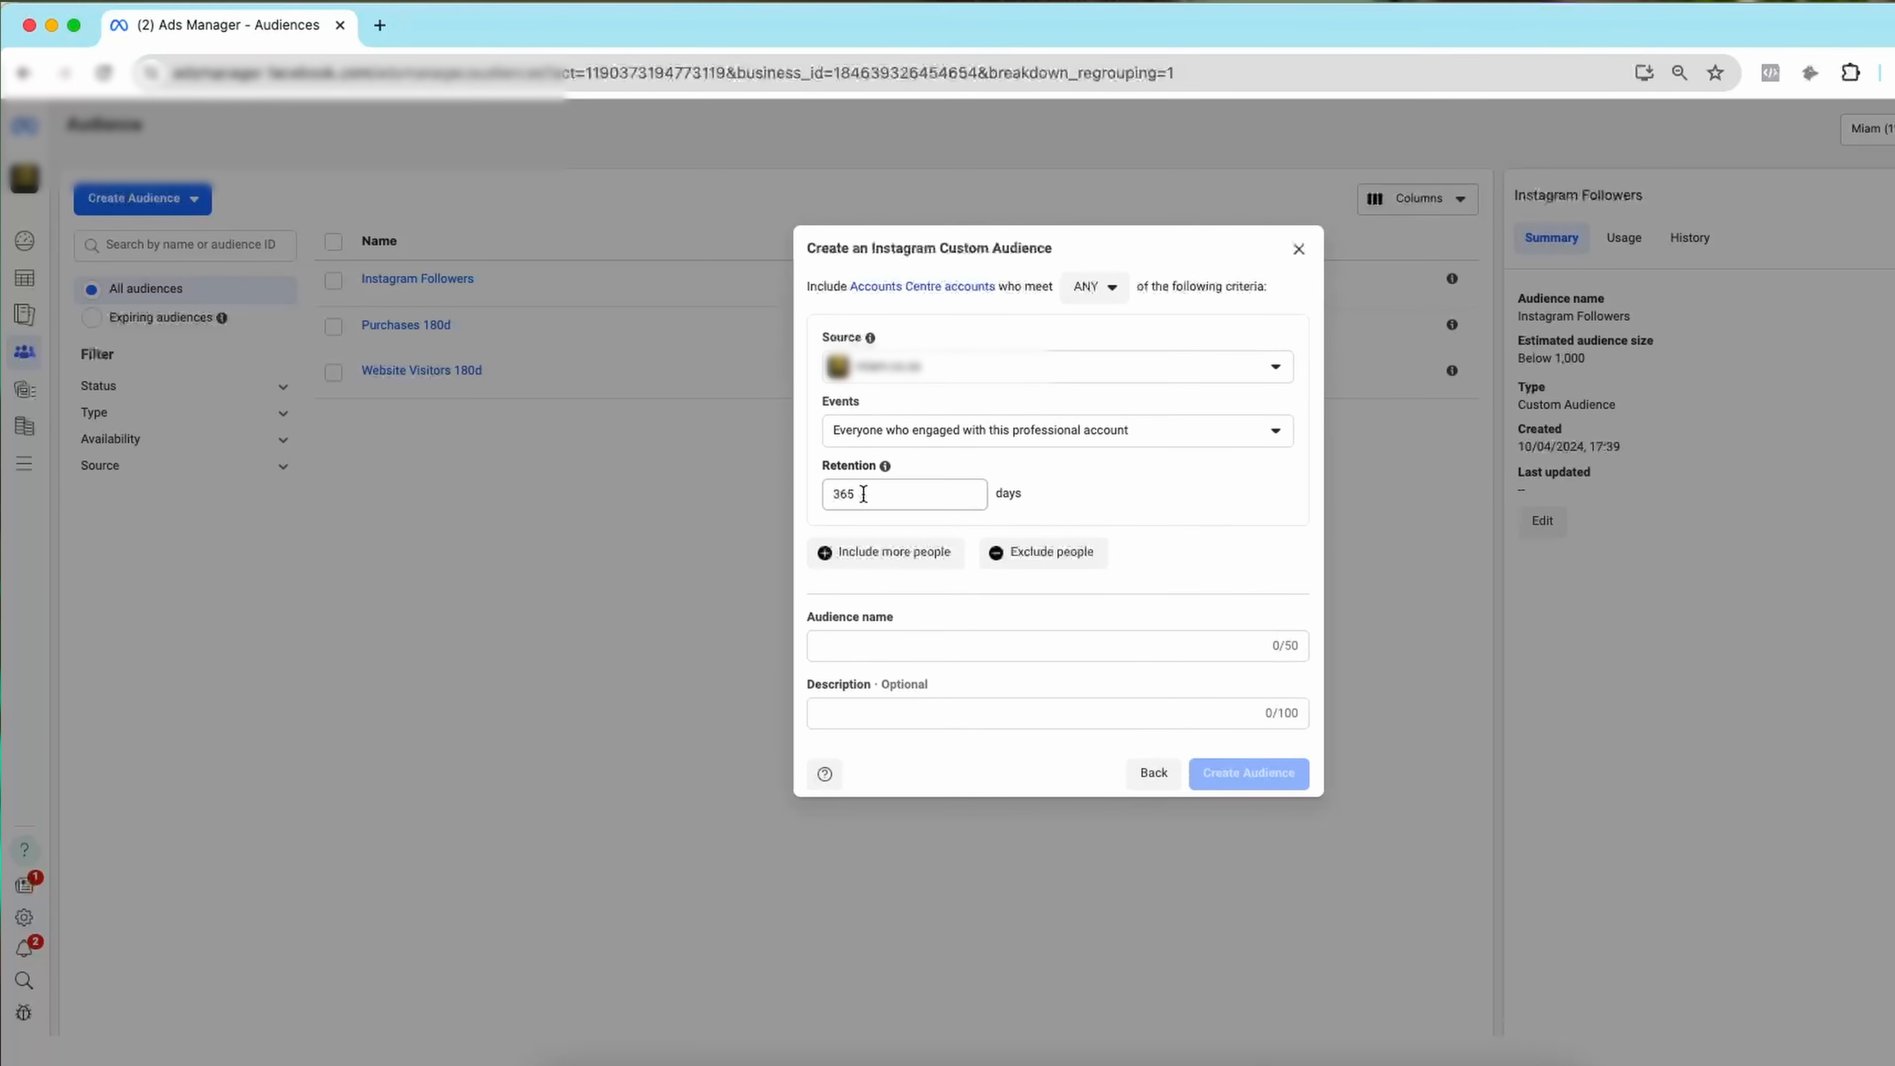
pyautogui.moveTo(863, 494); pyautogui.dragTo(832, 494)
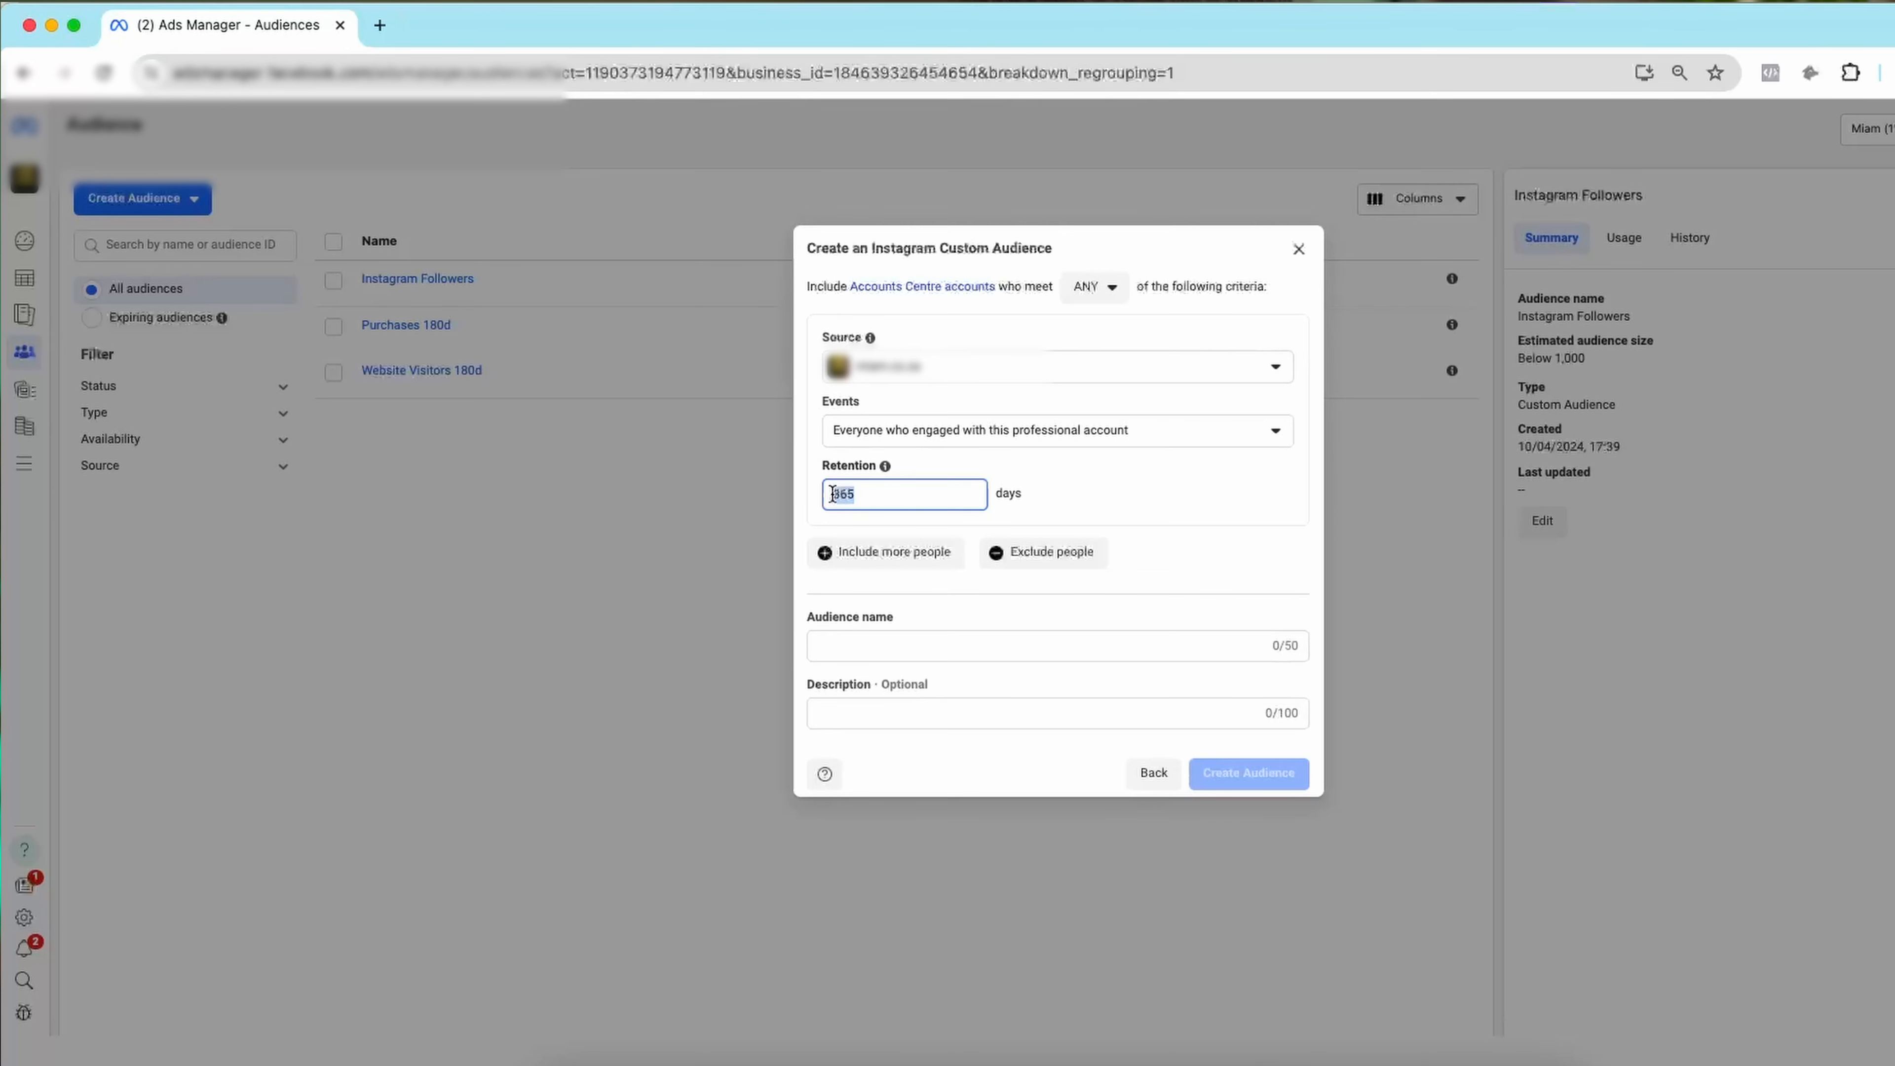
pyautogui.write('180')
# - Include a second group of anyone who visited the professional account's profile, with 180 days retention
pyautogui.click(858, 554)
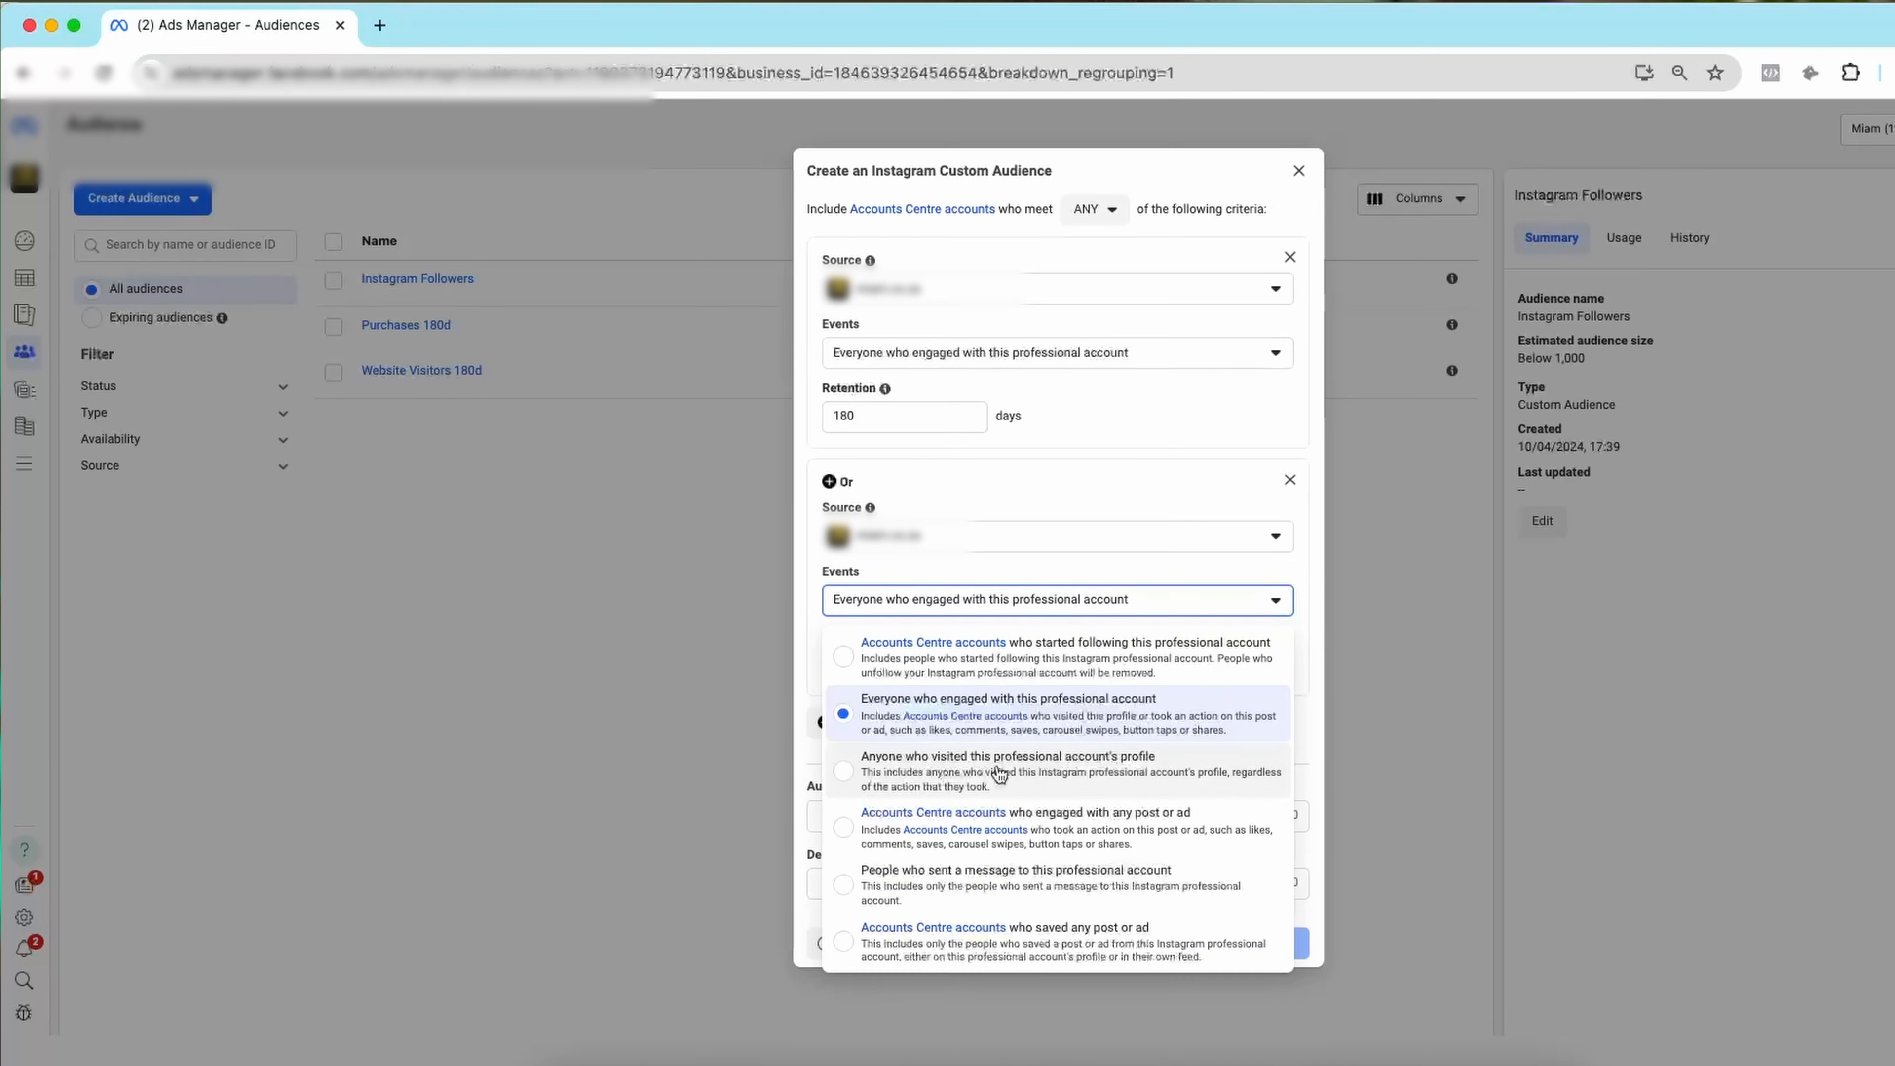
pyautogui.click(1067, 765)
pyautogui.moveTo(854, 663); pyautogui.dragTo(831, 672)
pyautogui.write('18')
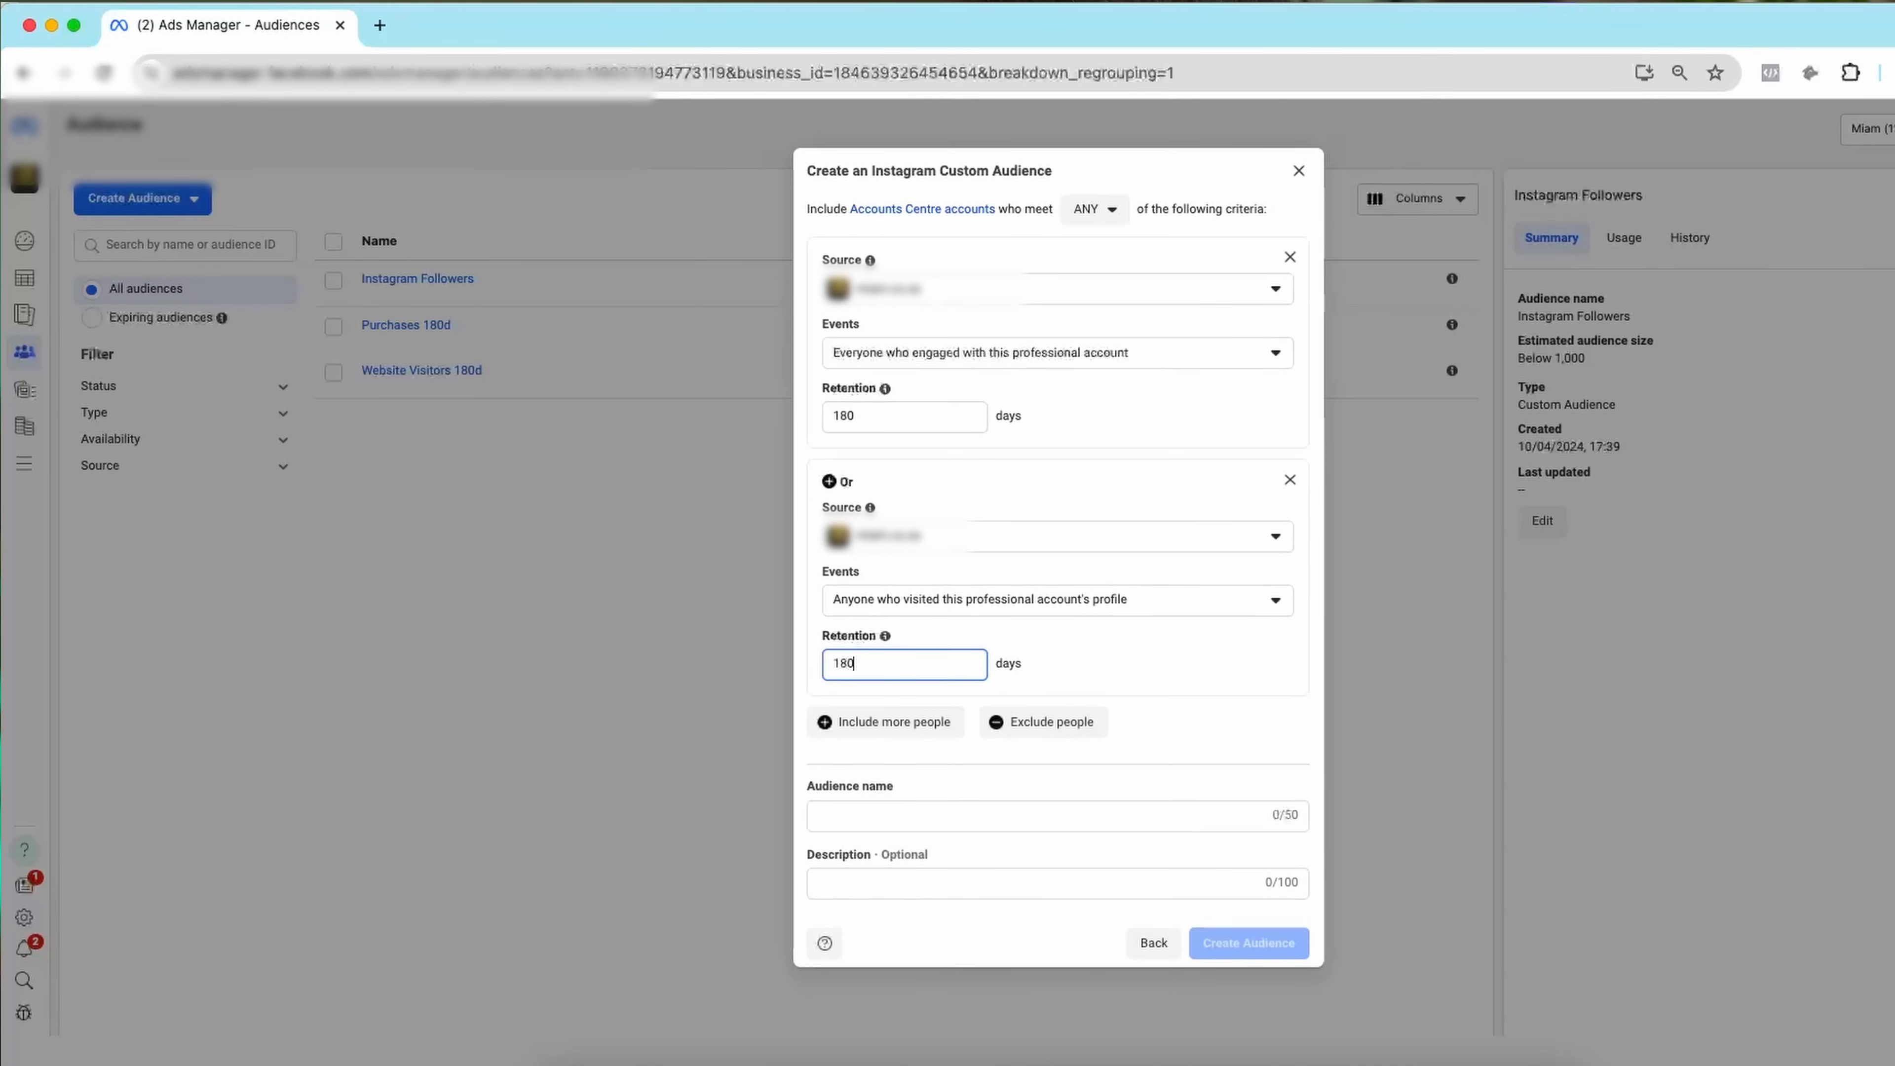
pyautogui.write('0')
# - Include a third group of Accounts Centre accounts who engaged with any post or ad, with 180 days retention
pyautogui.click(934, 744)
pyautogui.click(926, 645)
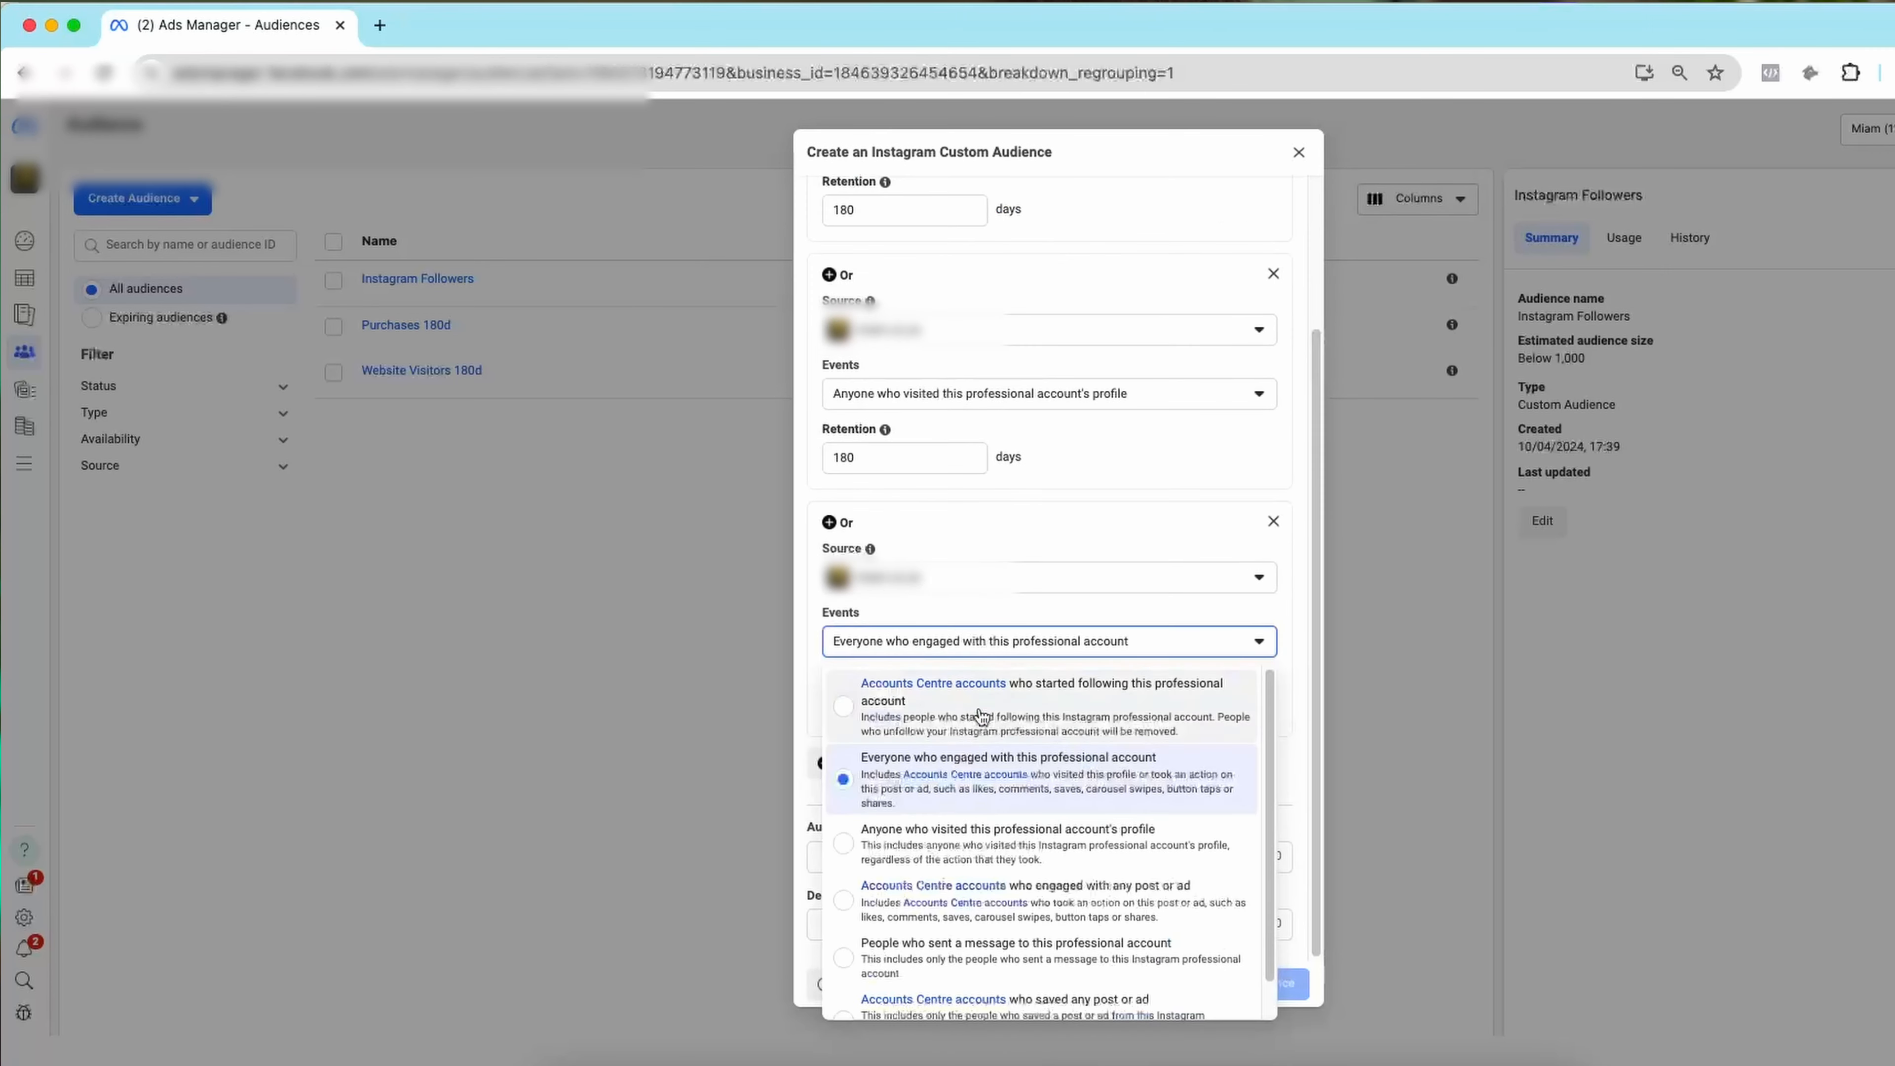
pyautogui.scroll(-1, 1085, 843)
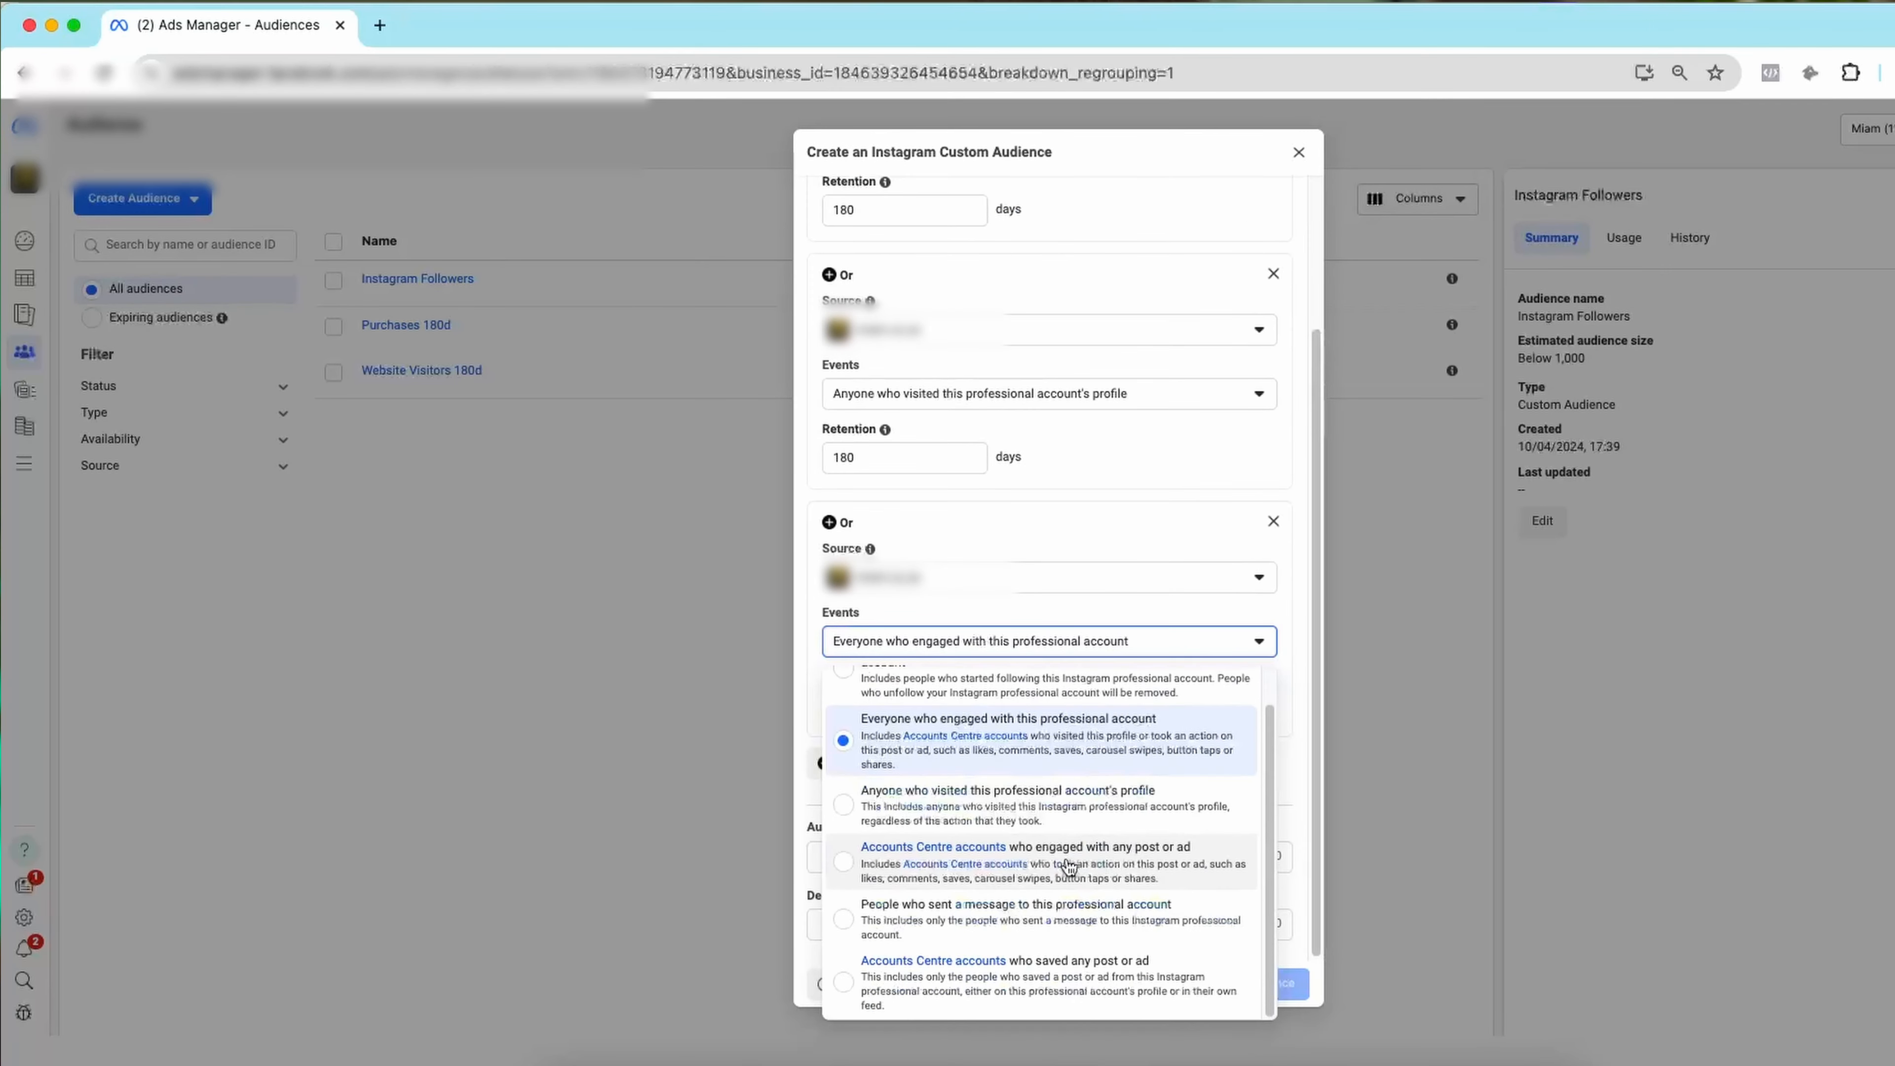
pyautogui.click(1102, 854)
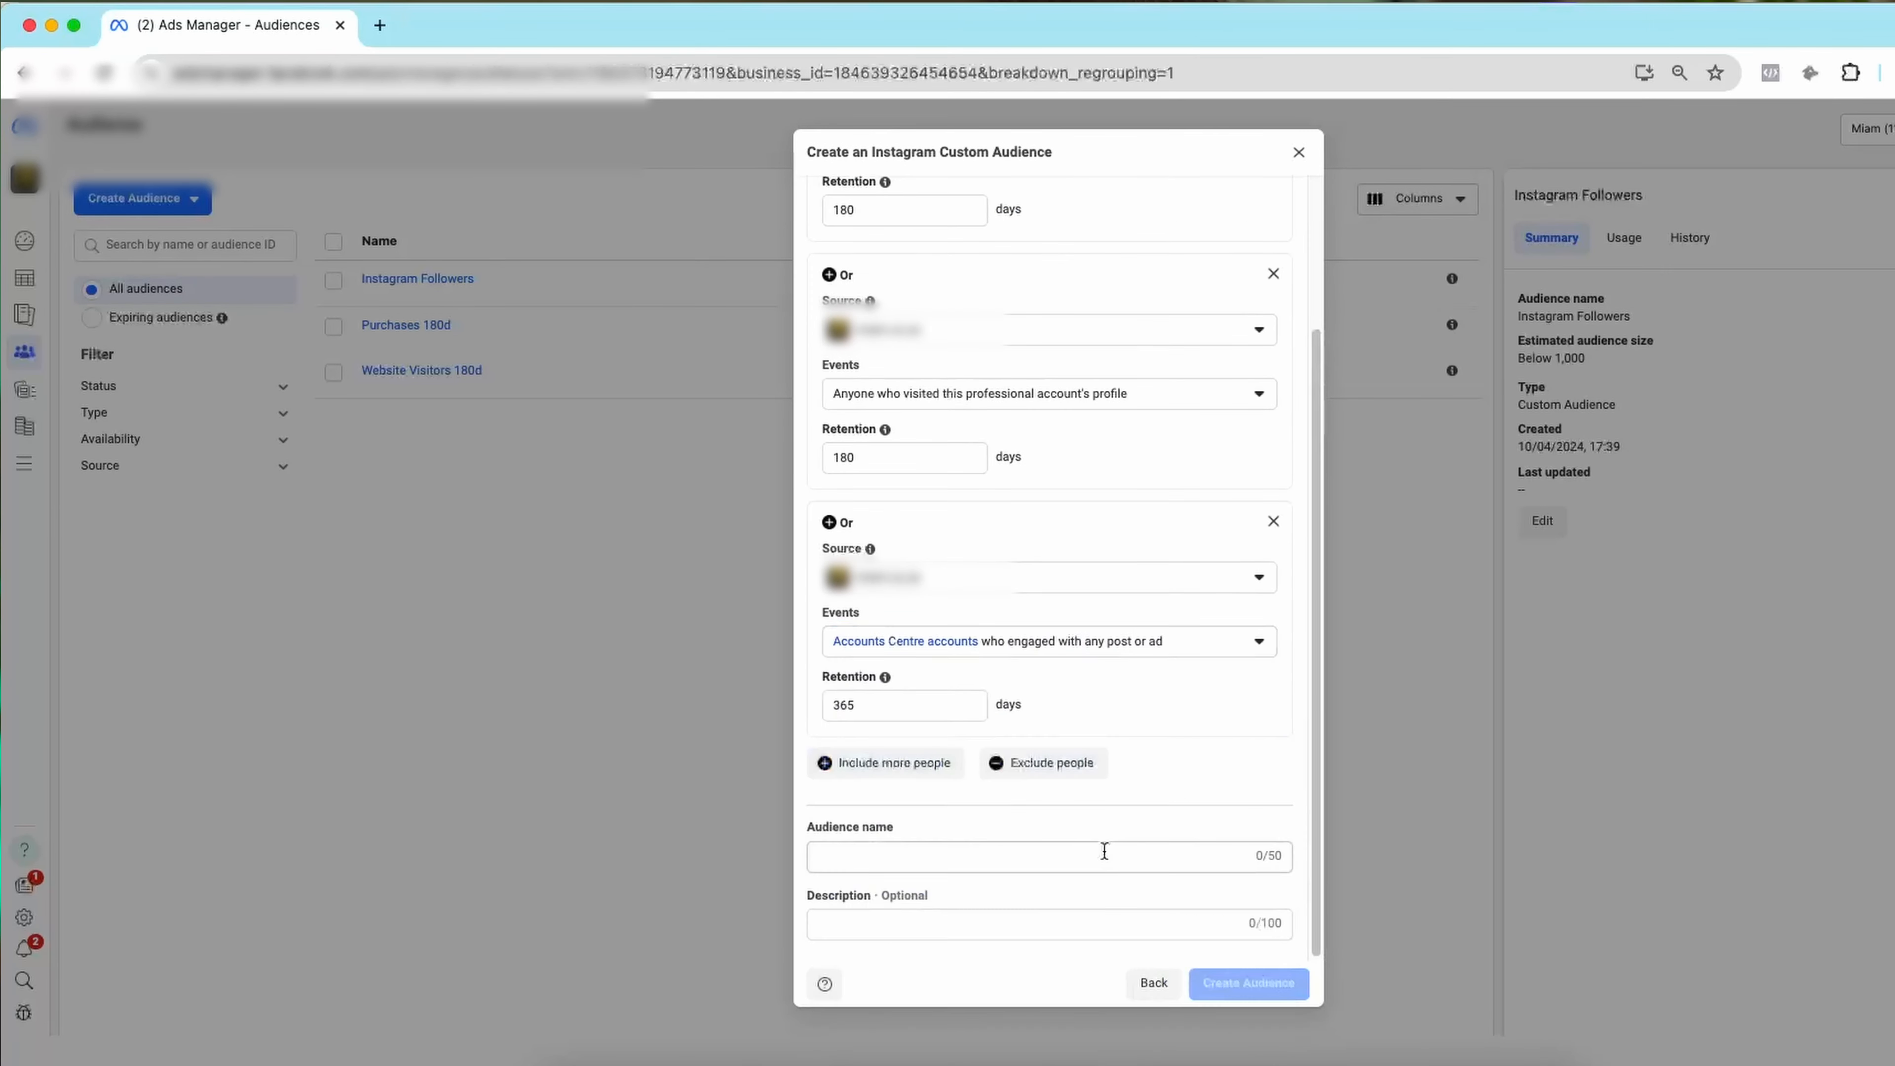
pyautogui.click(888, 705)
pyautogui.doubleClick(840, 705)
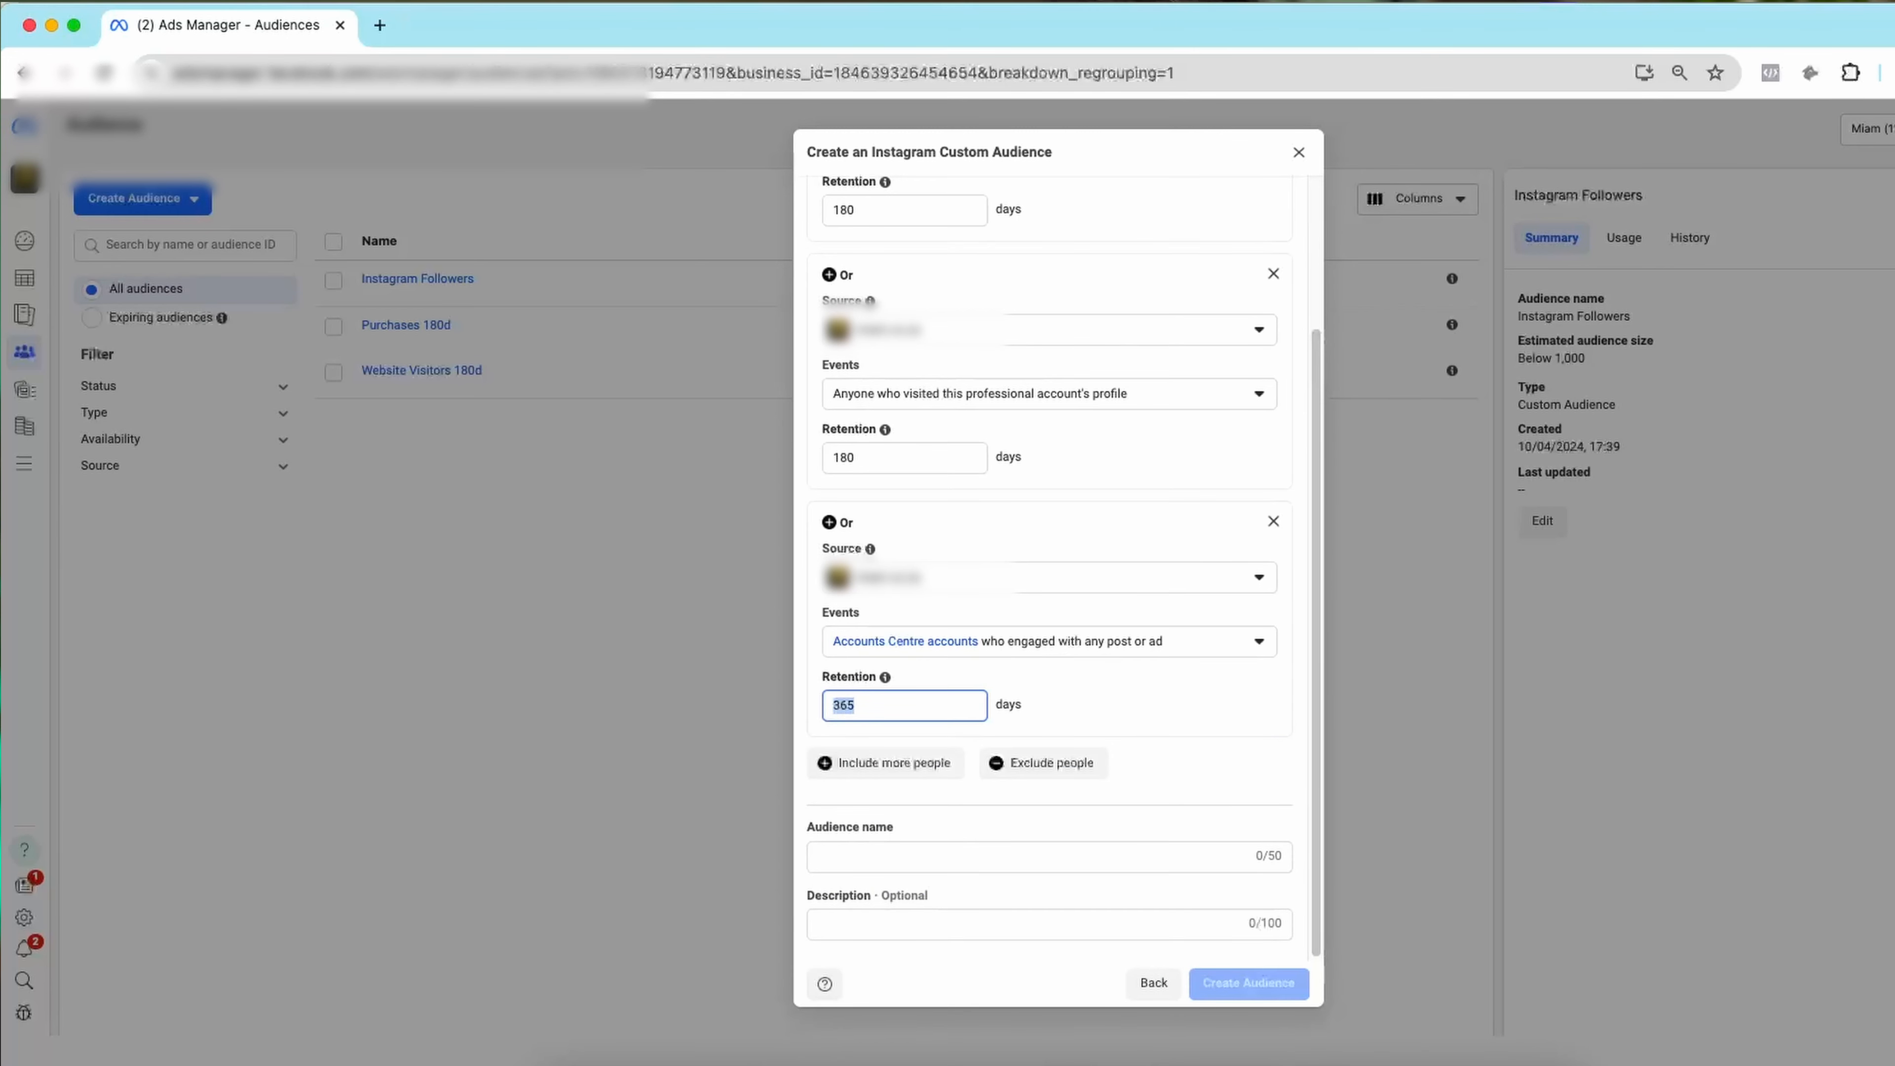
pyautogui.write('18')
pyautogui.press('BackSpace')
pyautogui.write('80')
# - Include a fourth group of people who sent a message to the professional account, with 180 days retention
pyautogui.click(825, 762)
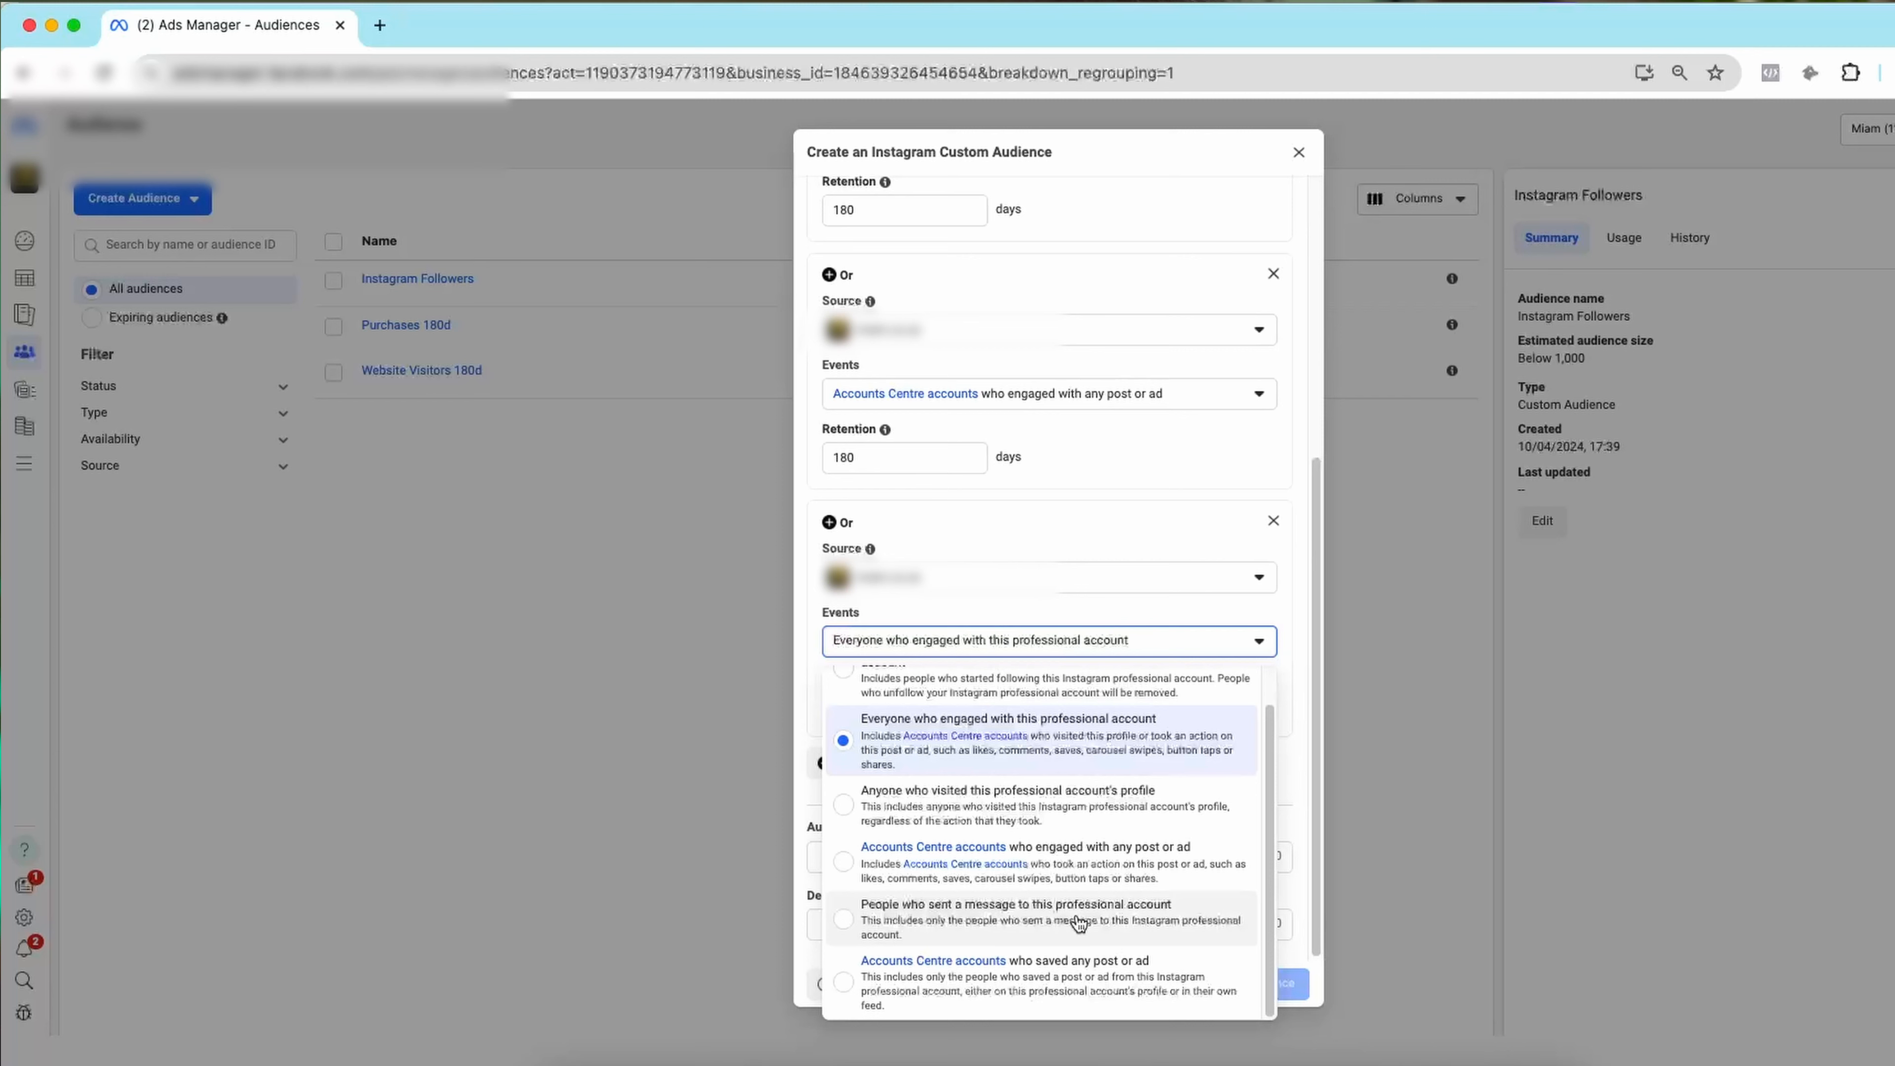
pyautogui.click(1078, 923)
pyautogui.click(847, 705)
pyautogui.doubleClick(836, 703)
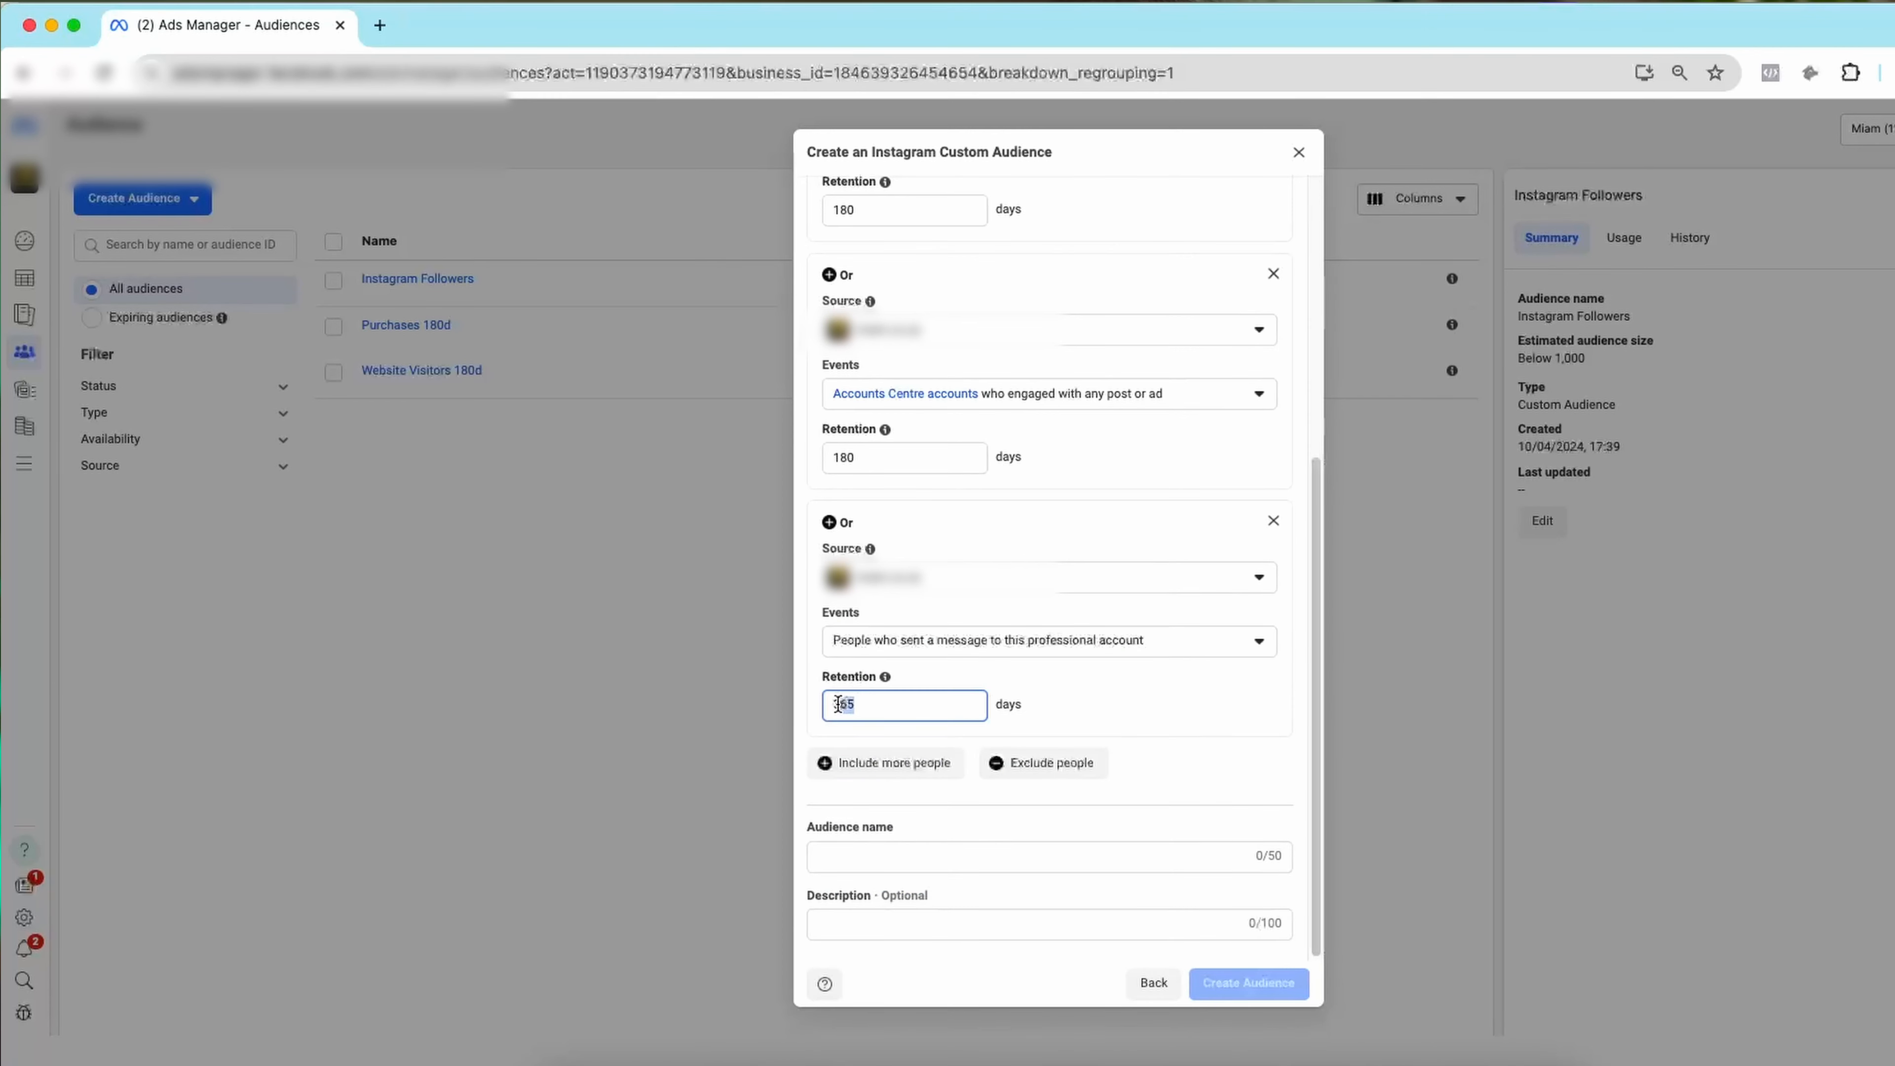
pyautogui.write('180')
# - Include a fifth group of Accounts Centre accounts who saved any post or ad, with 180 days retention
pyautogui.click(836, 762)
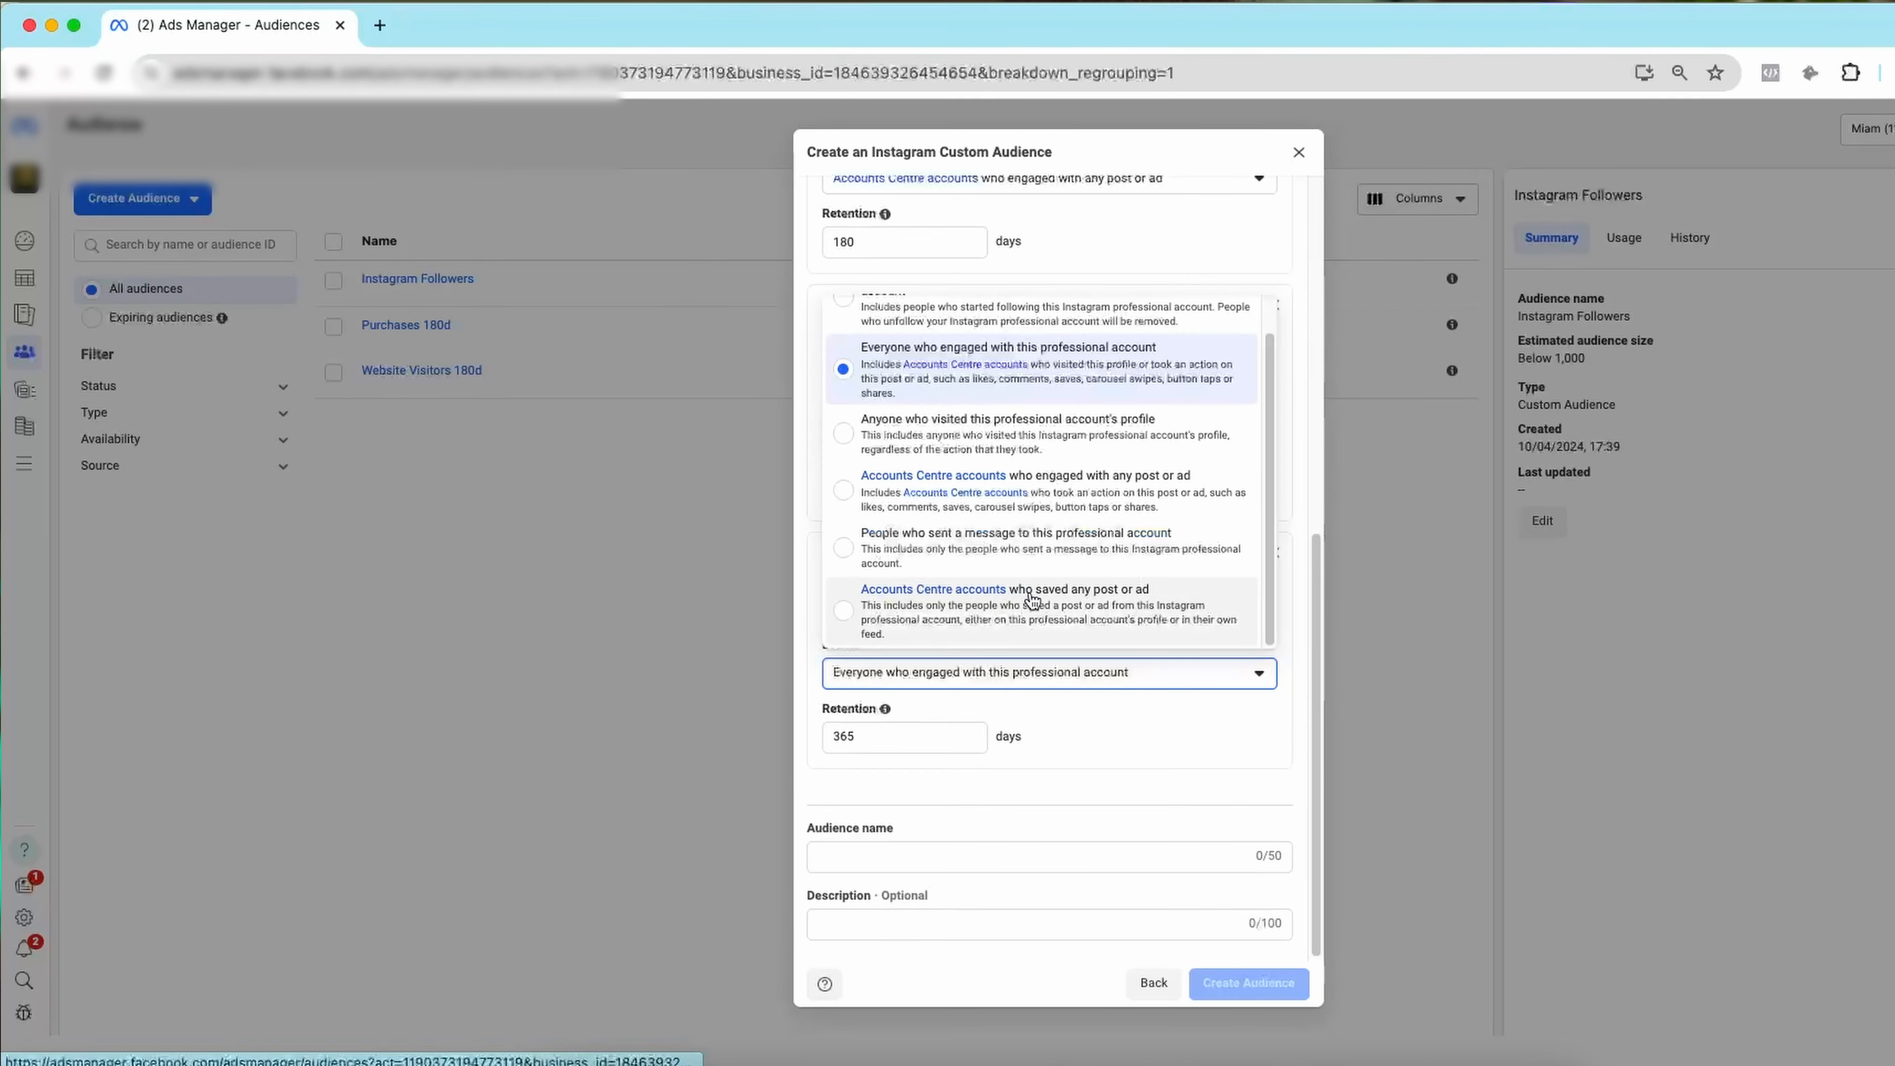
pyautogui.click(1072, 603)
pyautogui.moveTo(858, 736); pyautogui.dragTo(821, 741)
pyautogui.write('180')
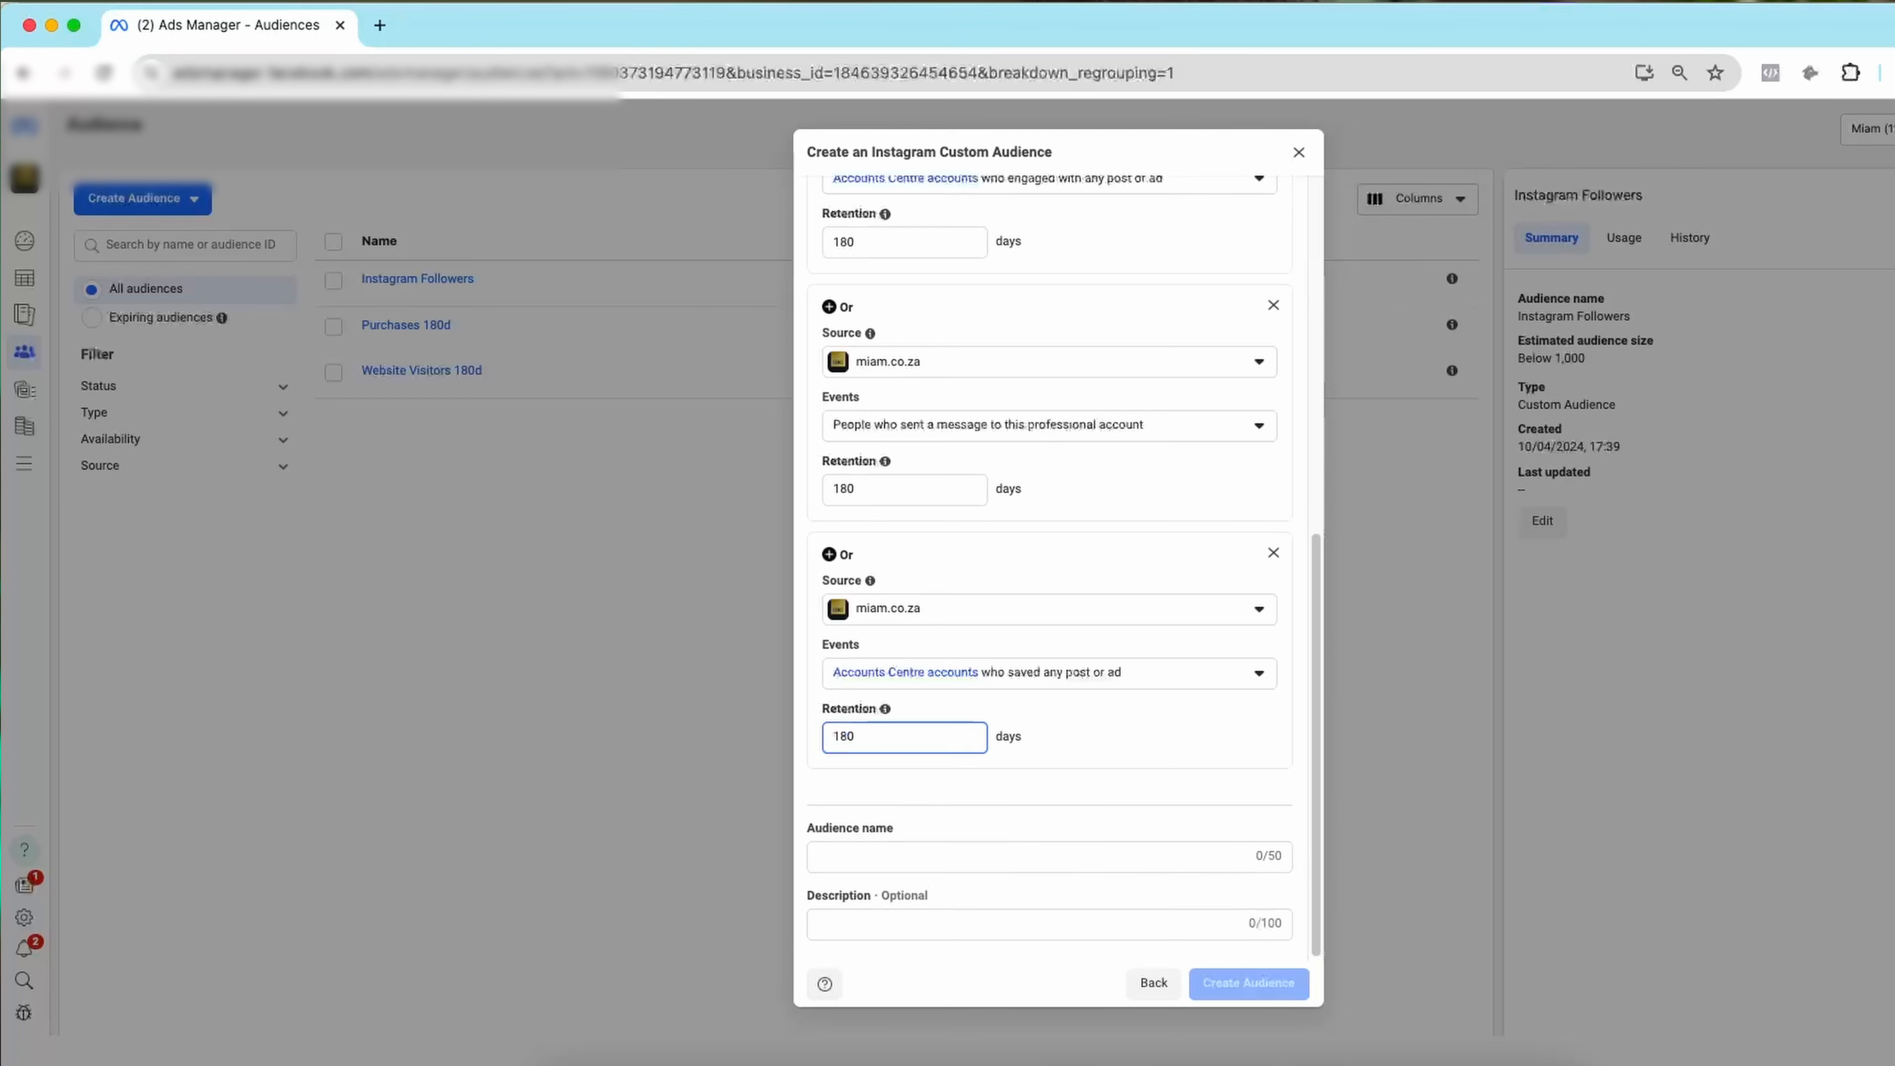
# - Name the engagement audience "Instagram Engagement 180d" and create it
pyautogui.click(902, 854)
pyautogui.write('Ins')
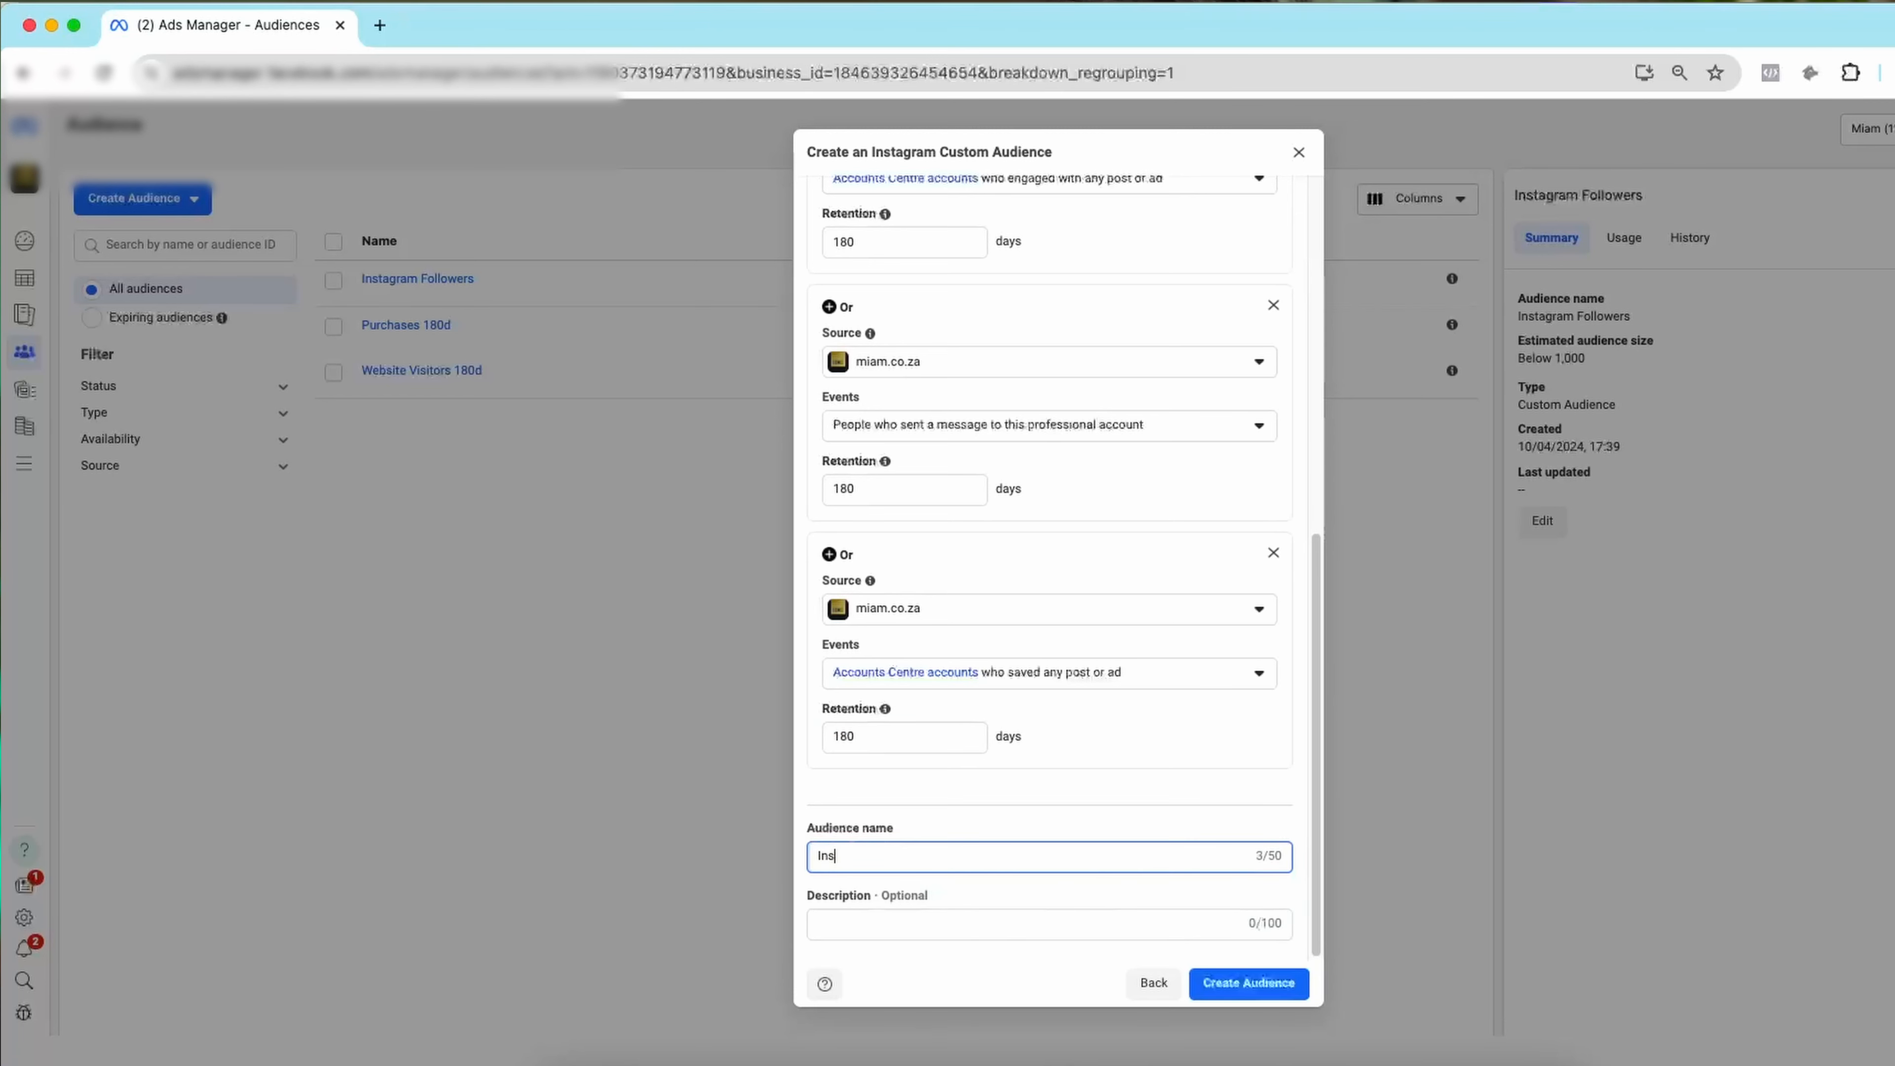
pyautogui.write('tagram Engagement 180d')
pyautogui.click(1223, 984)
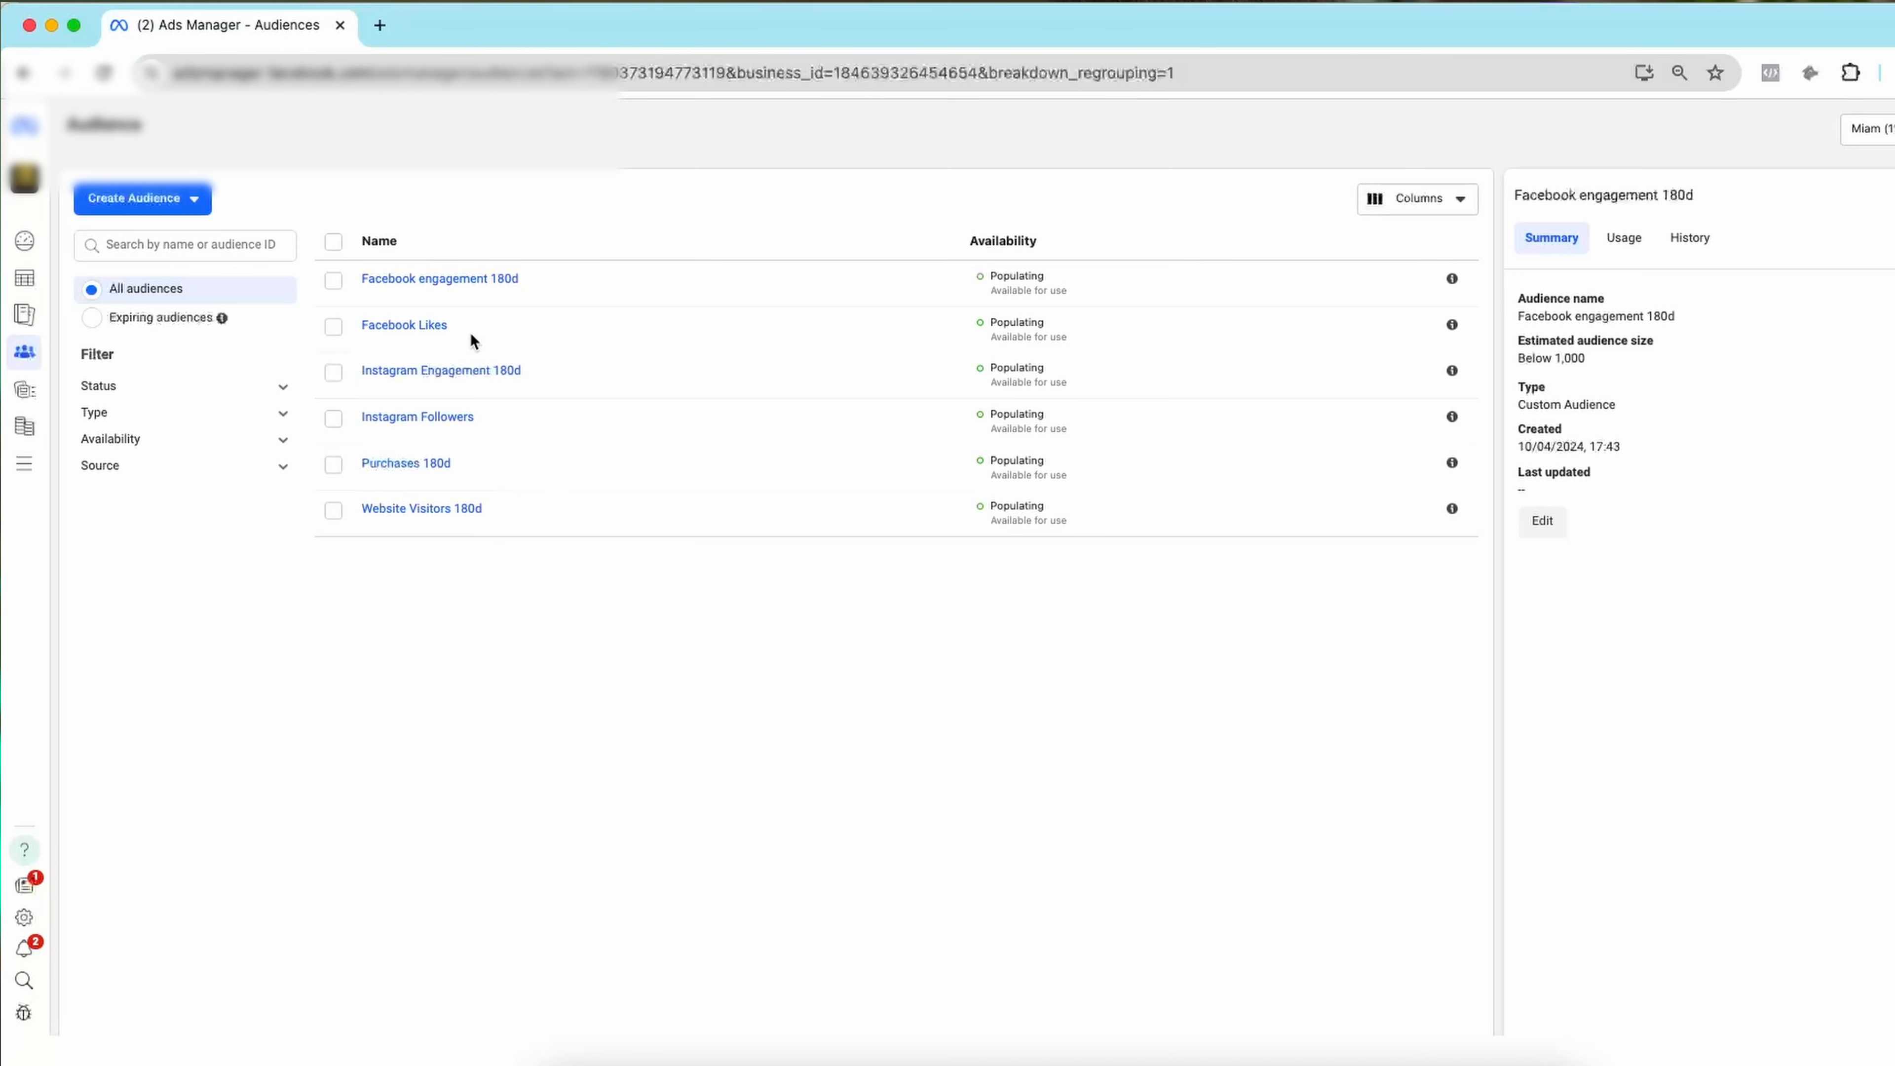
# - Create a 1% Lookalike Audience in South Africa from the Website Visitors 180d audience
pyautogui.moveTo(446, 336)
pyautogui.moveTo(462, 512)
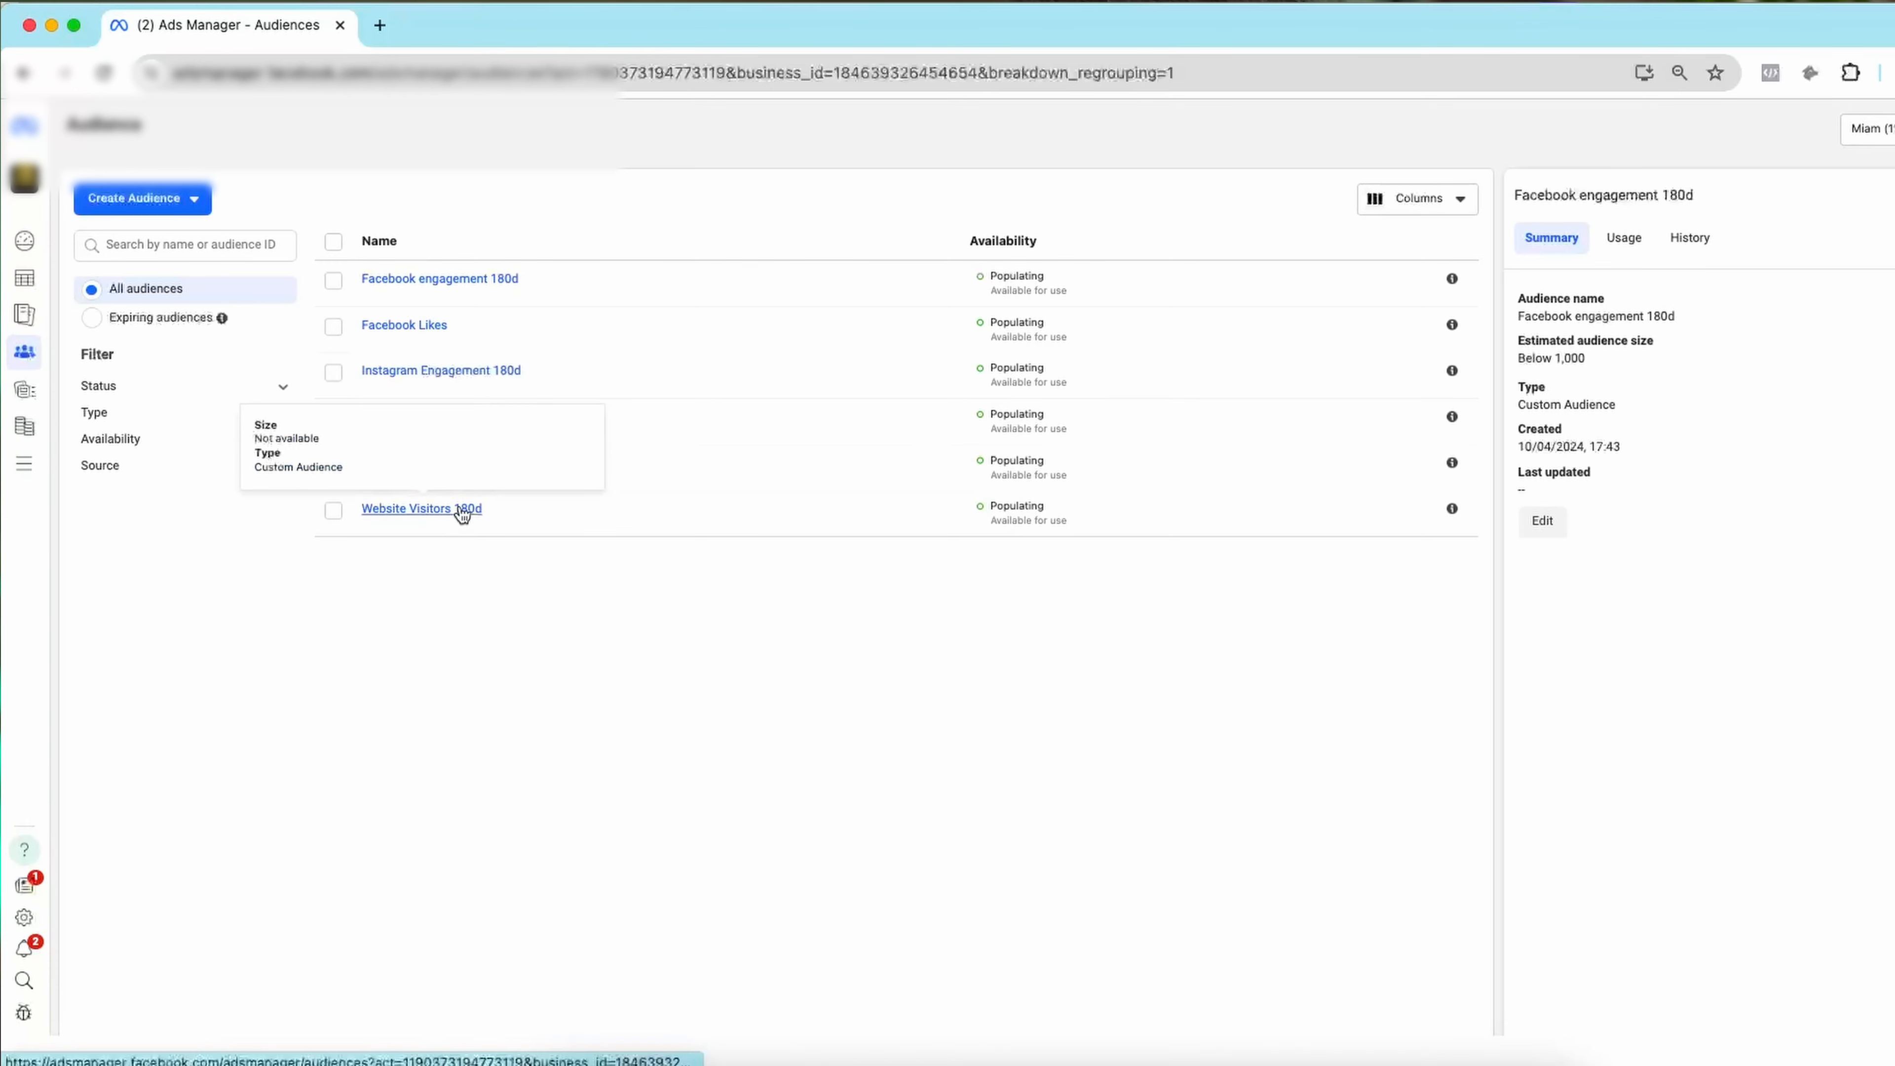
pyautogui.click(462, 512)
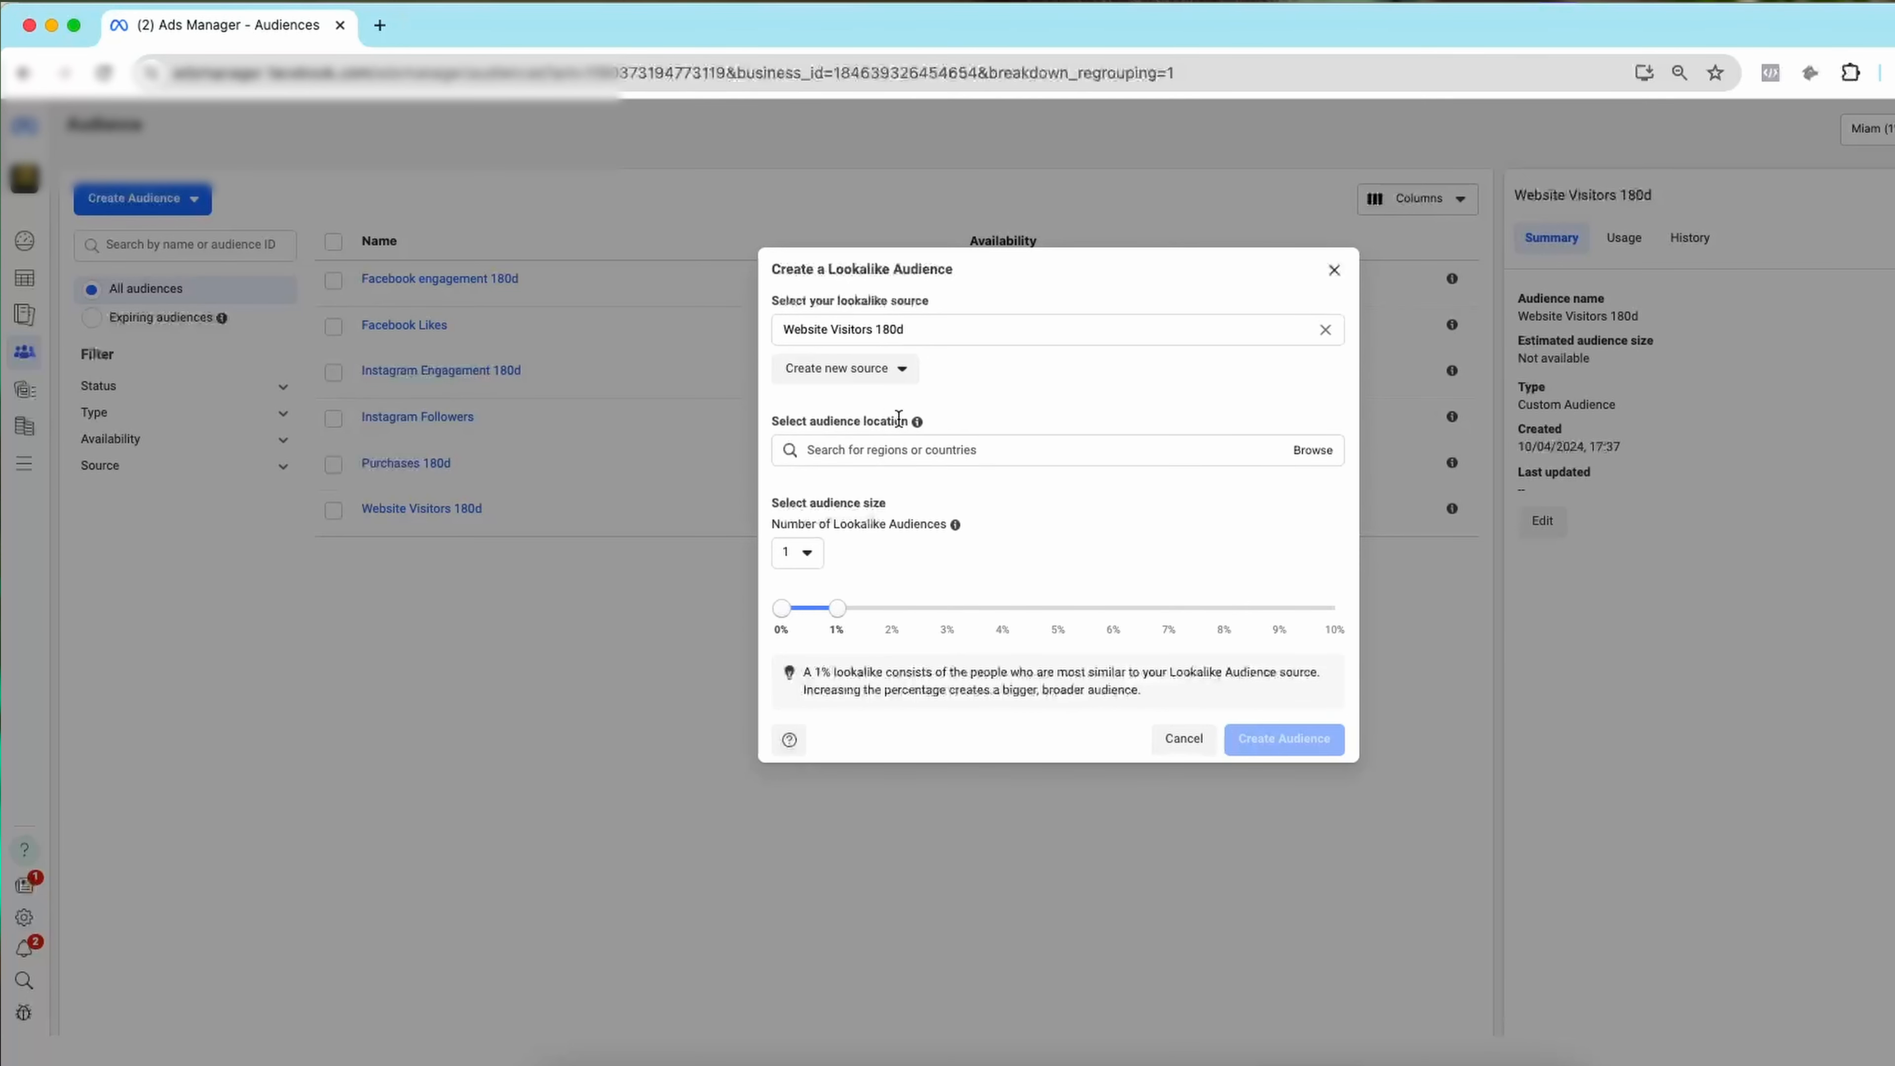
pyautogui.click(888, 450)
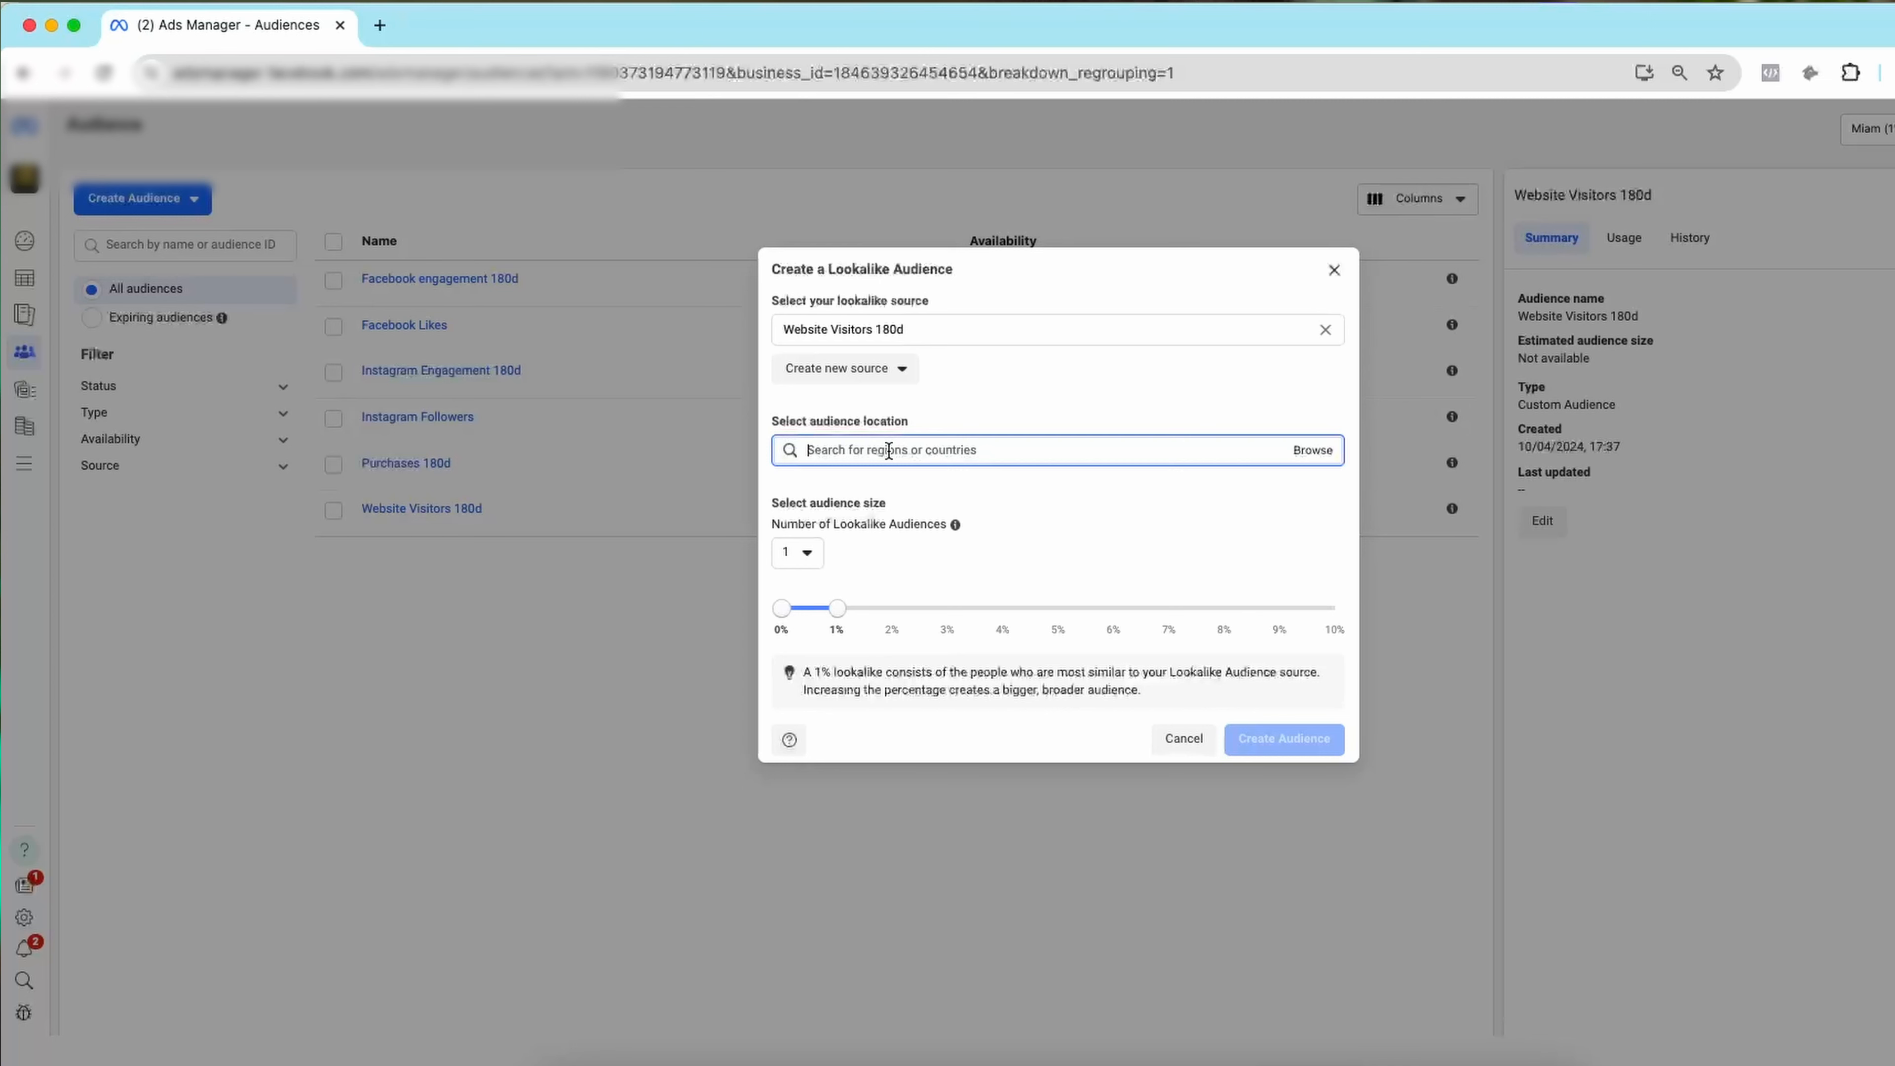
pyautogui.write('south a')
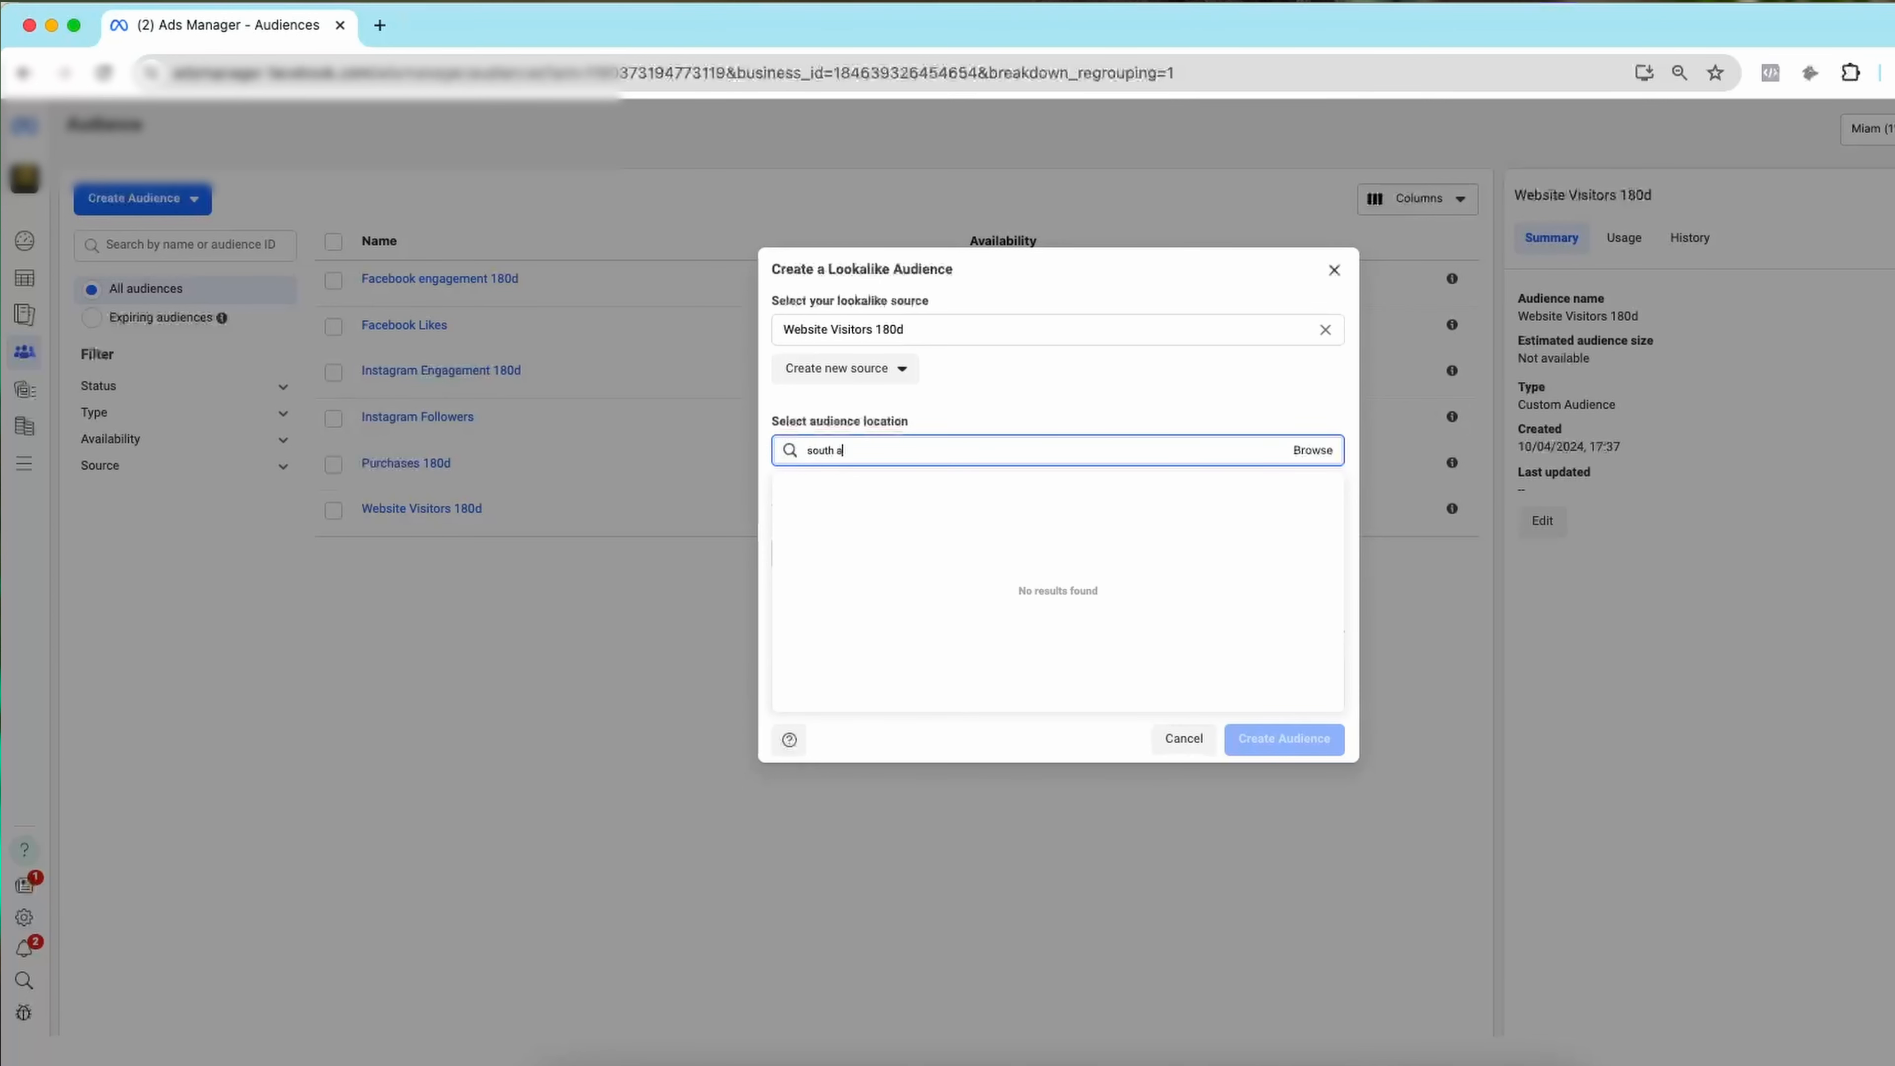
pyautogui.write('fr')
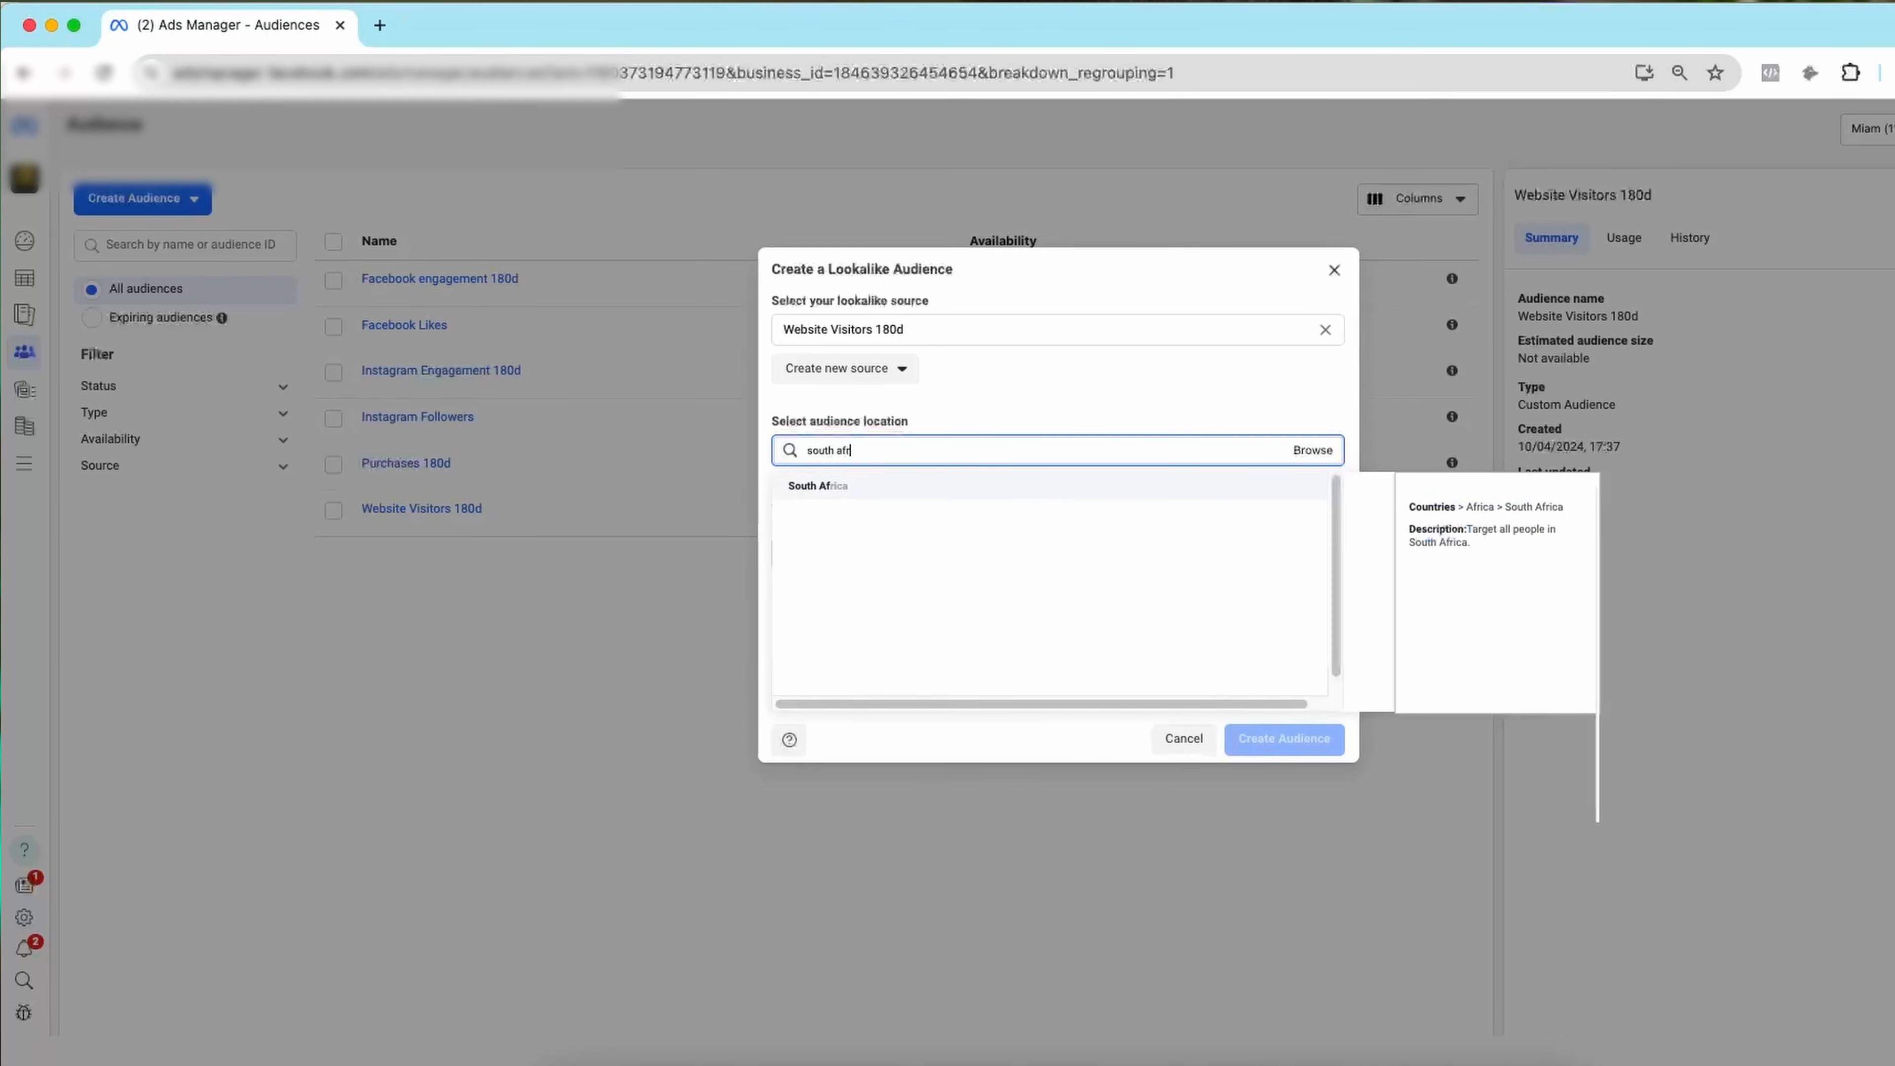
pyautogui.click(873, 489)
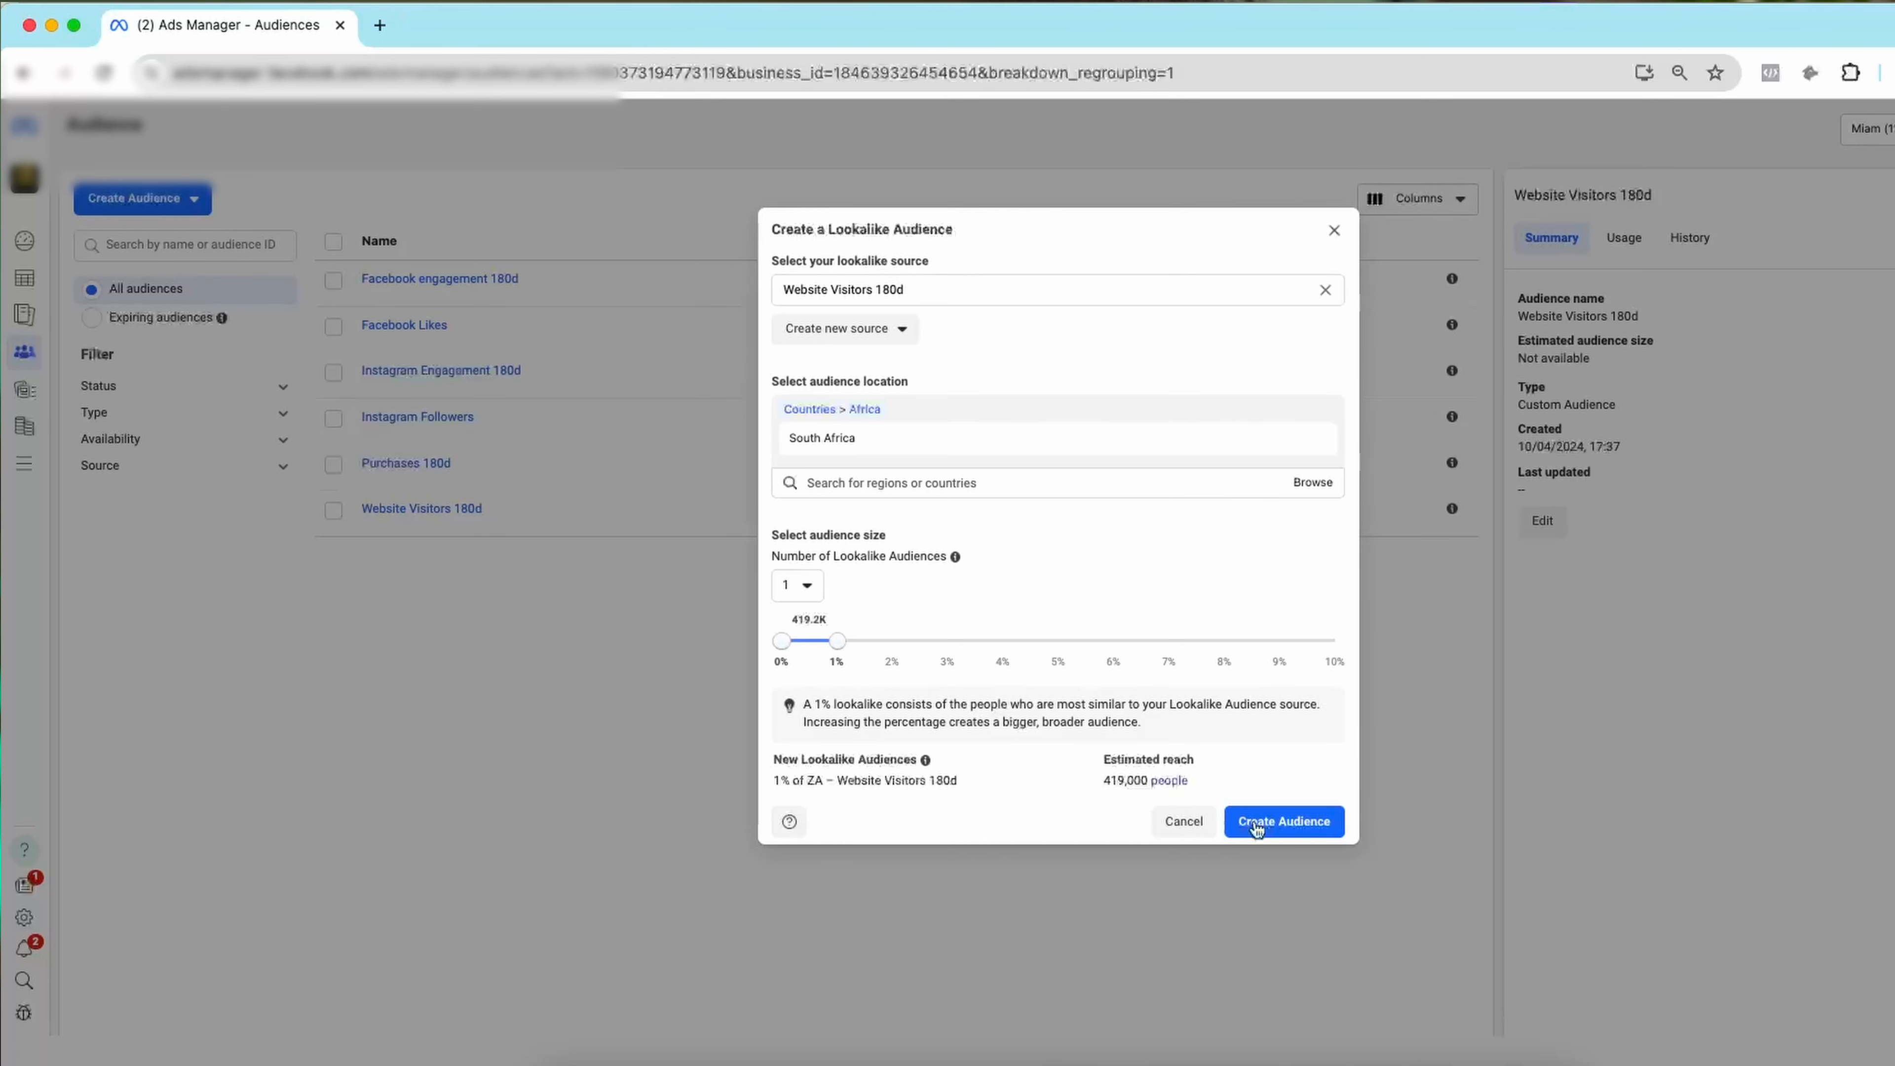
pyautogui.click(1306, 828)
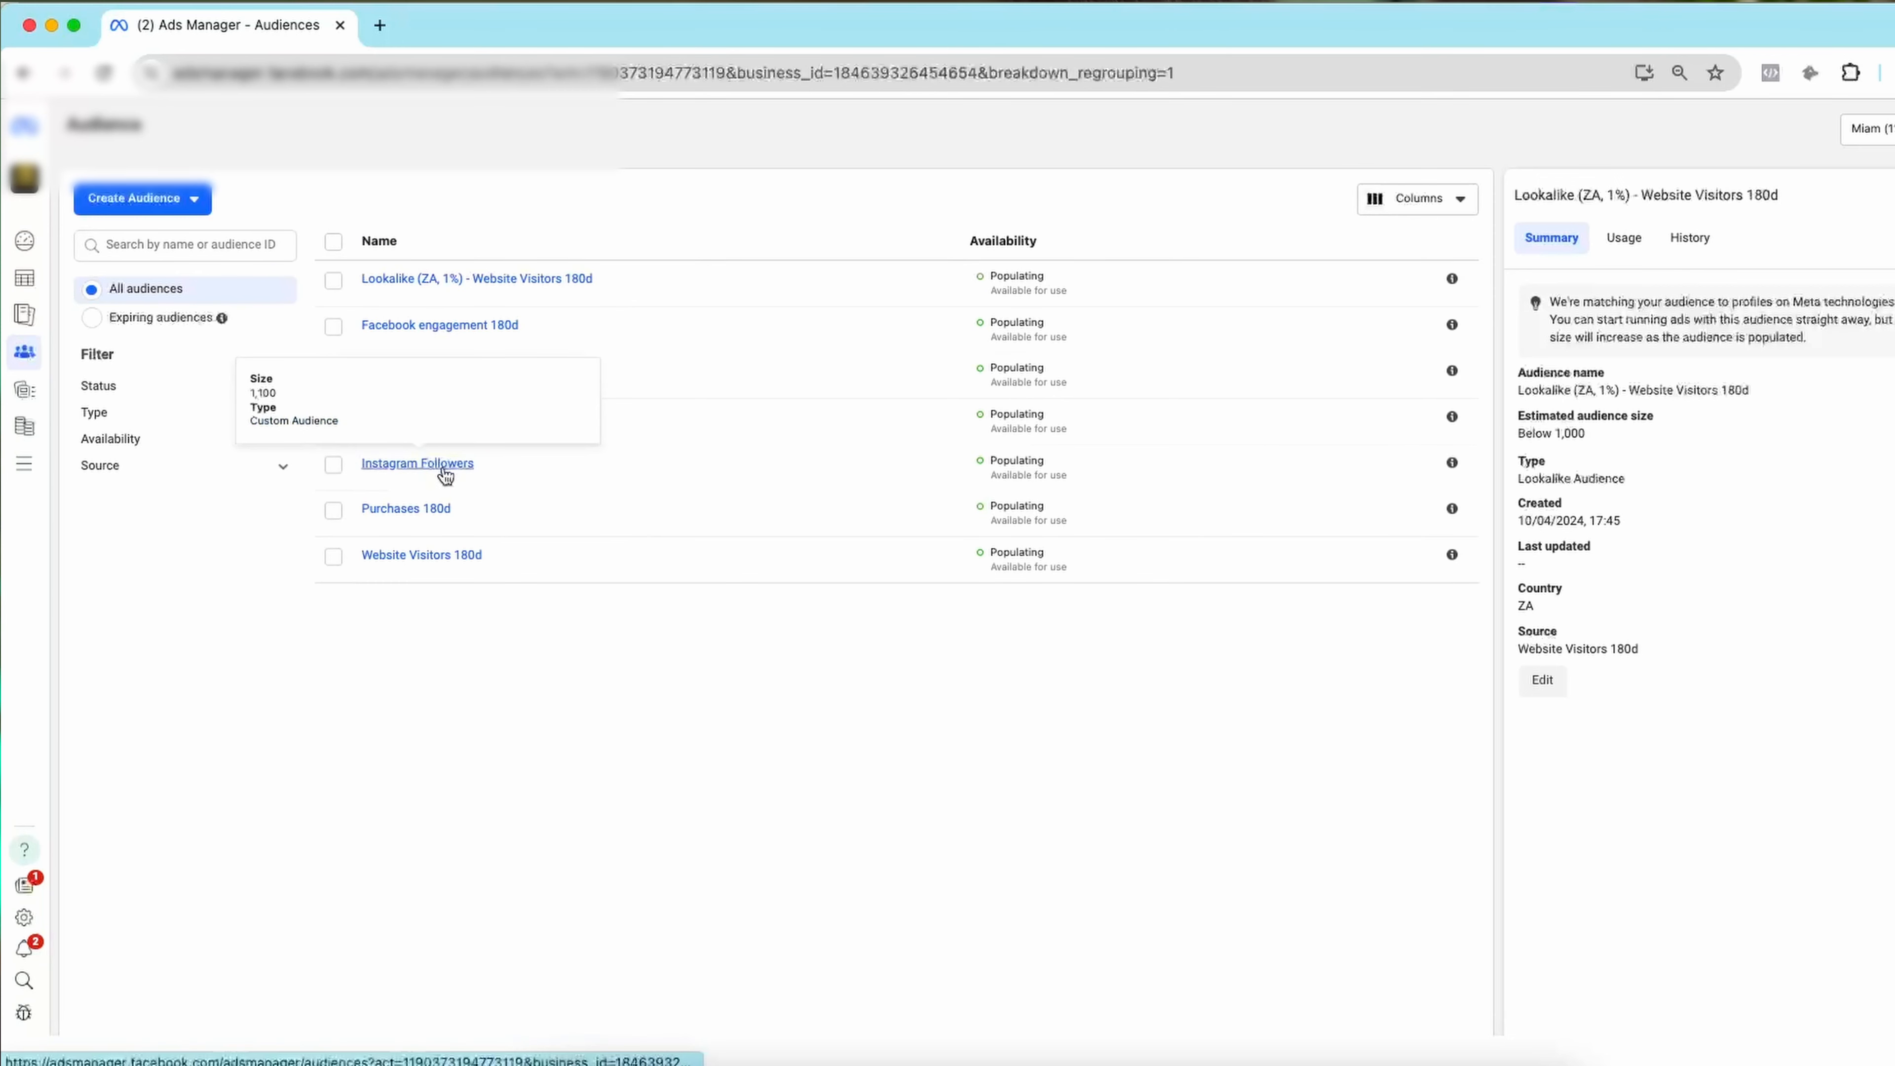
# - Create a 1% Lookalike Audience in South Africa from the Instagram Followers audience
pyautogui.click(445, 466)
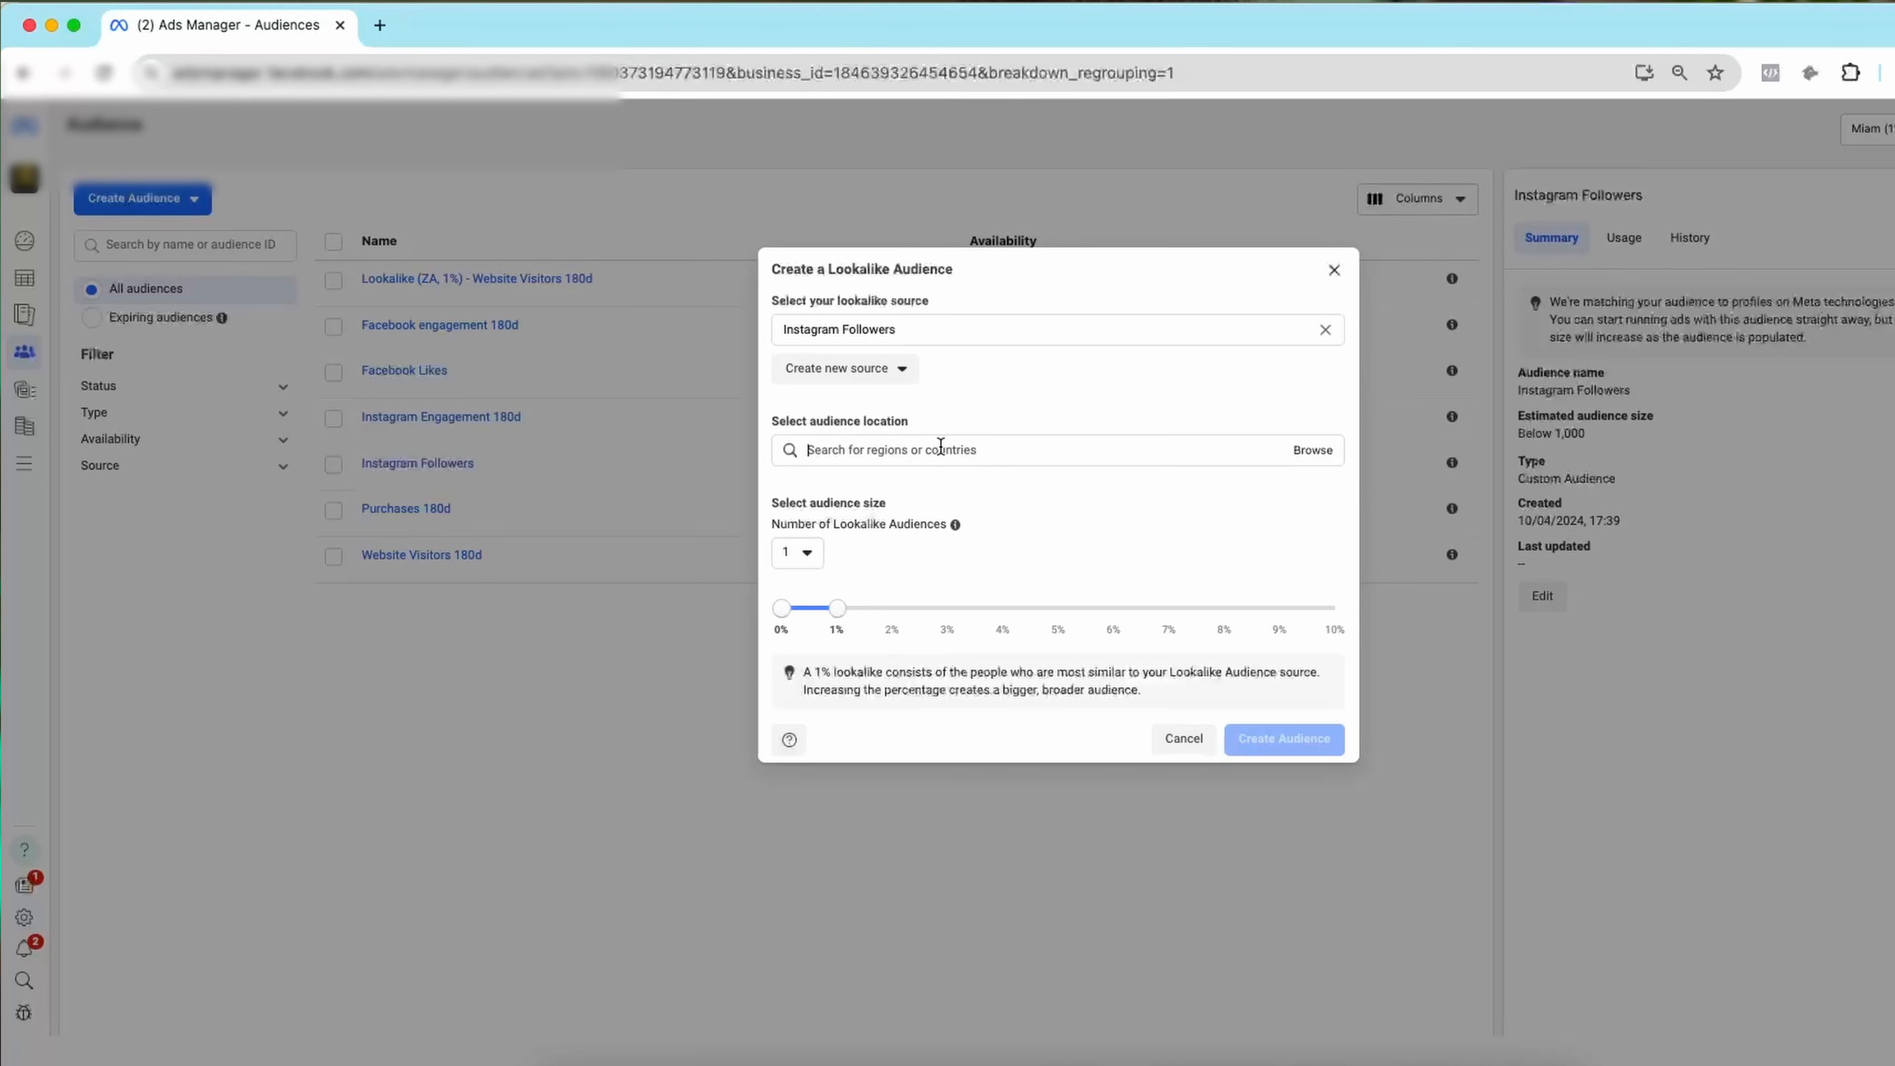
pyautogui.click(939, 447)
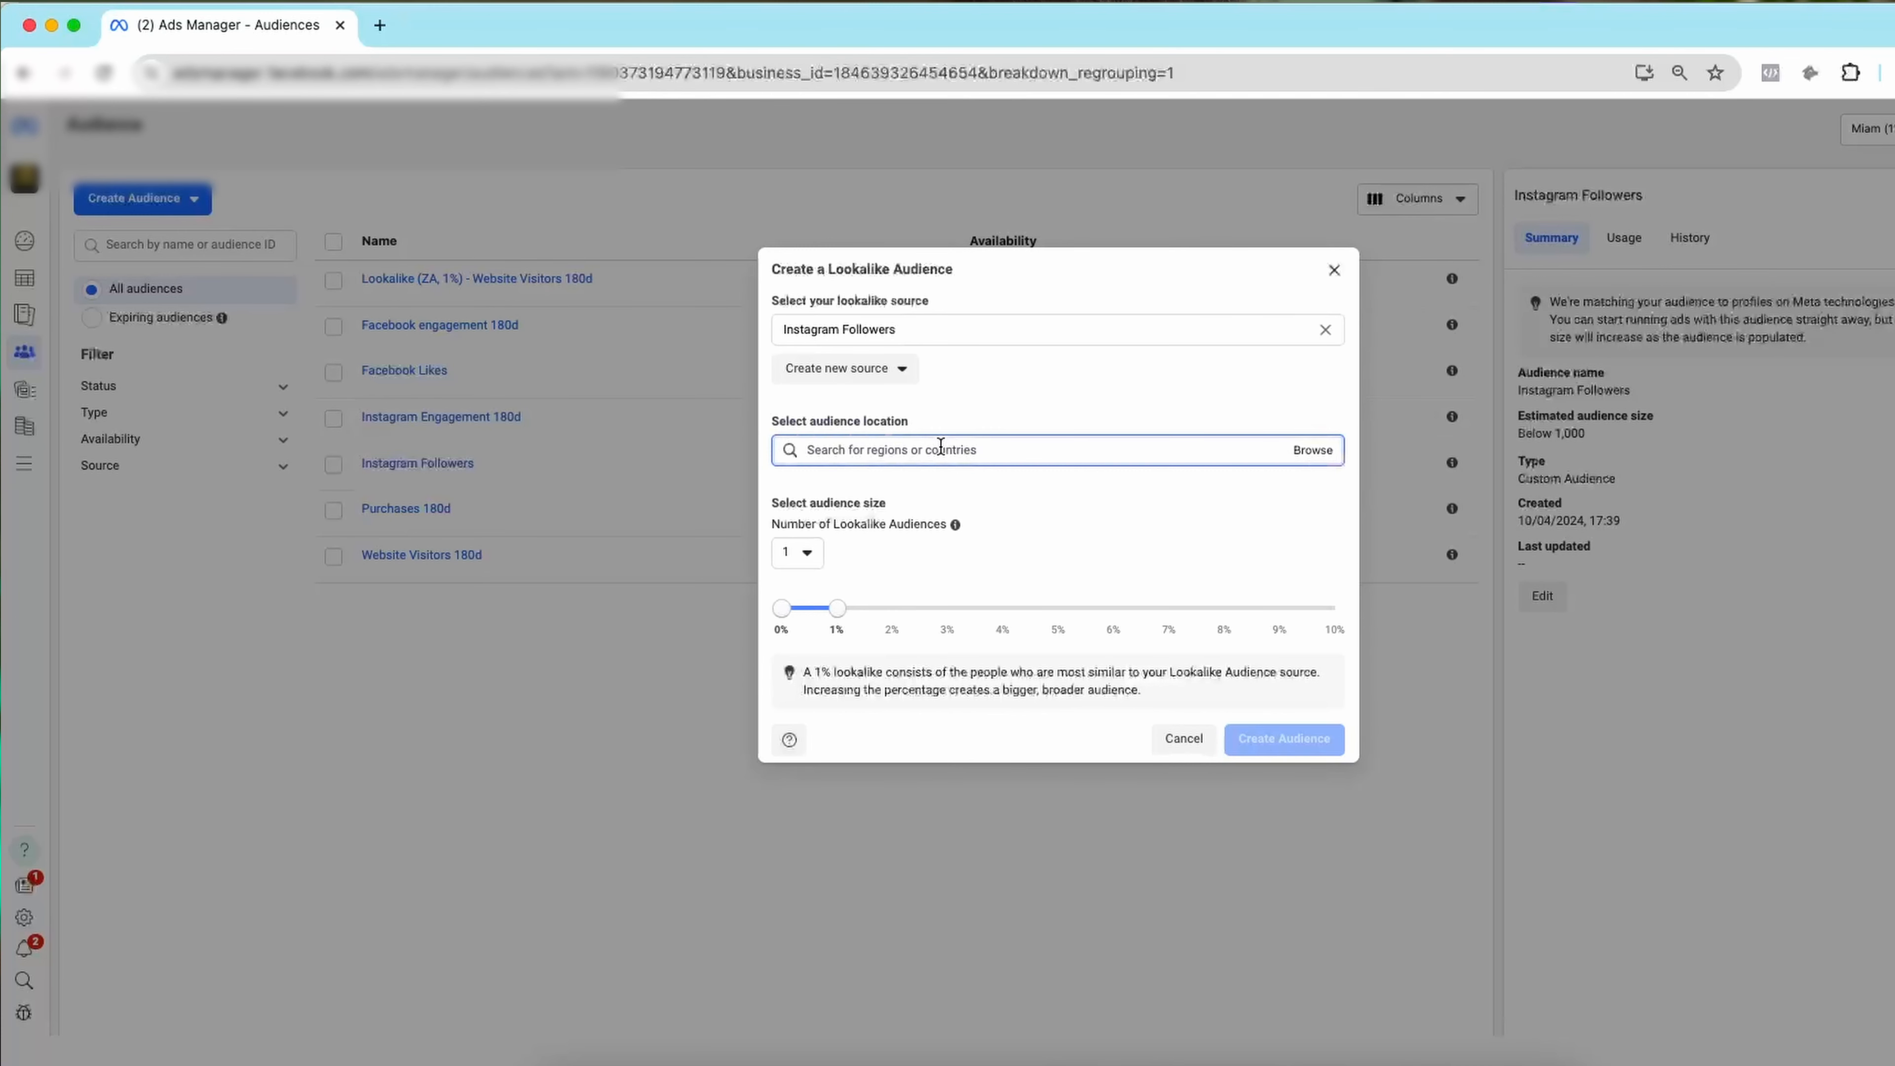
pyautogui.click(976, 371)
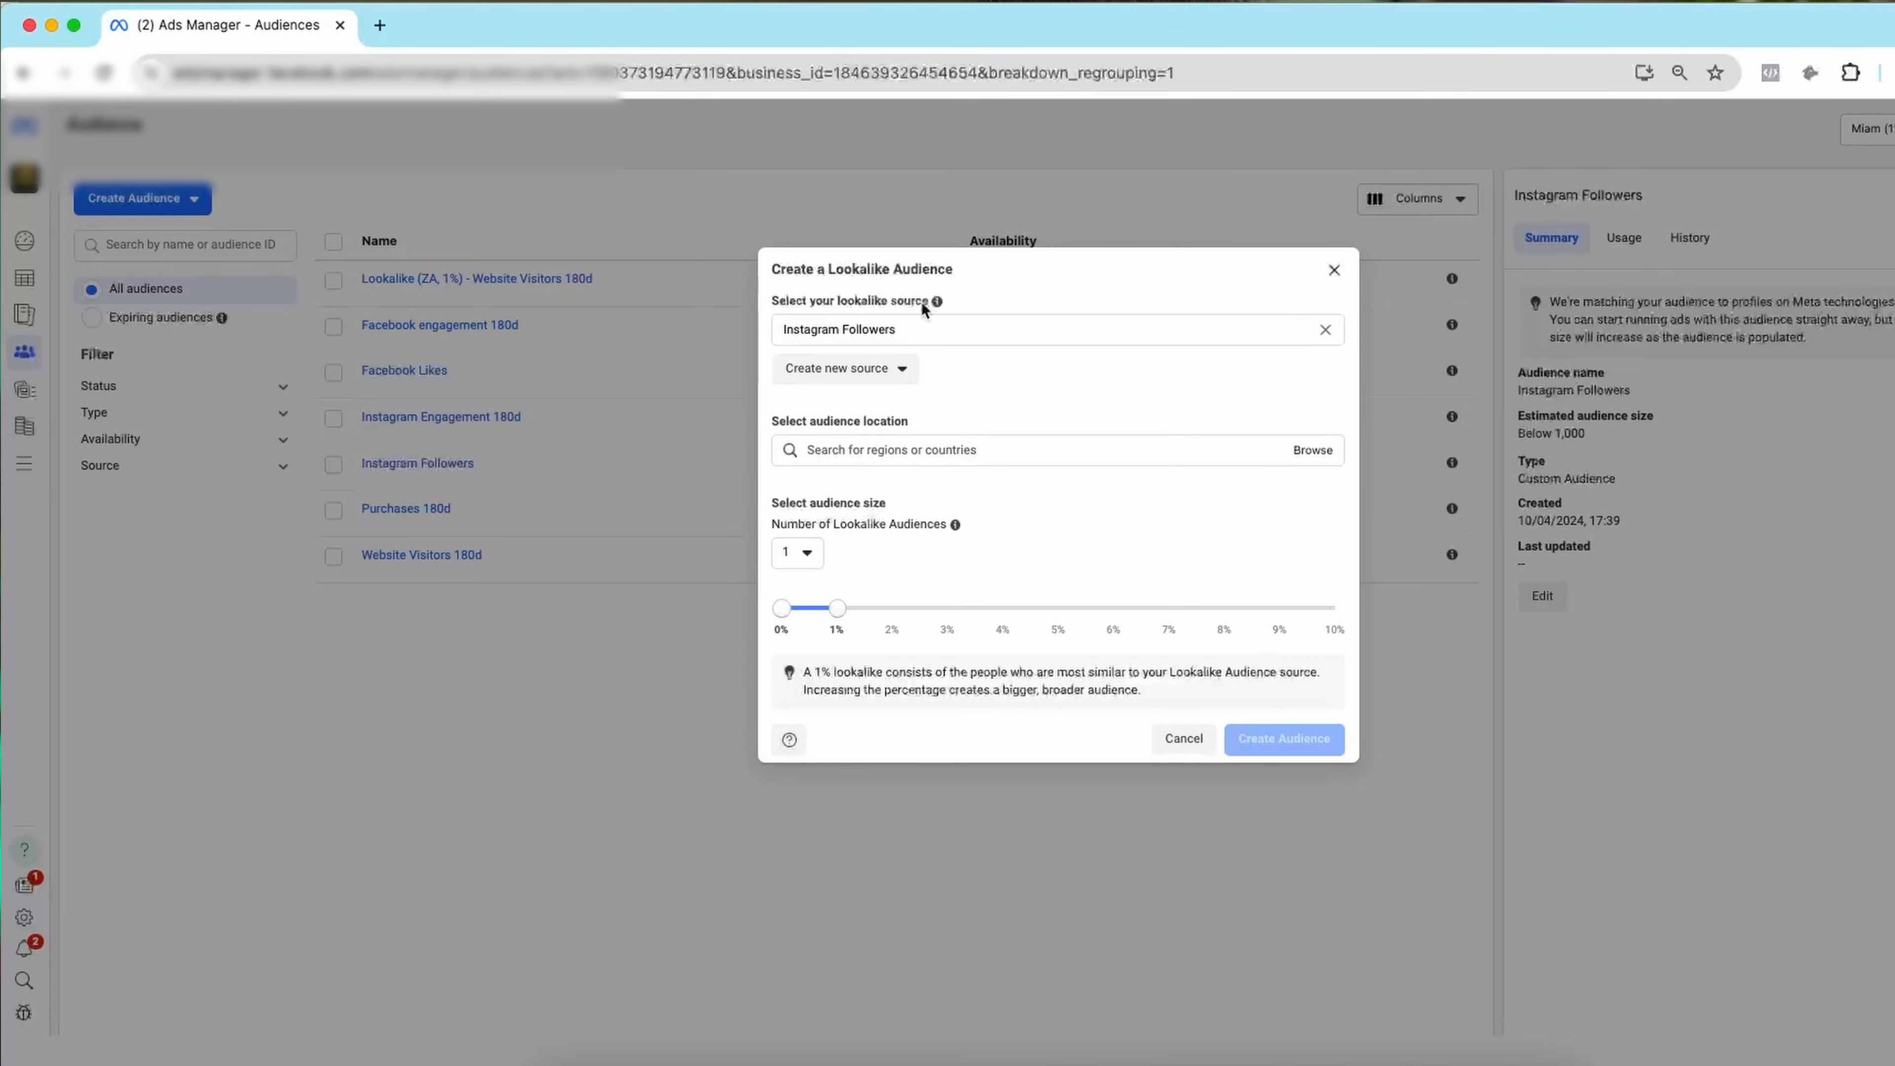
pyautogui.click(925, 446)
pyautogui.write('south')
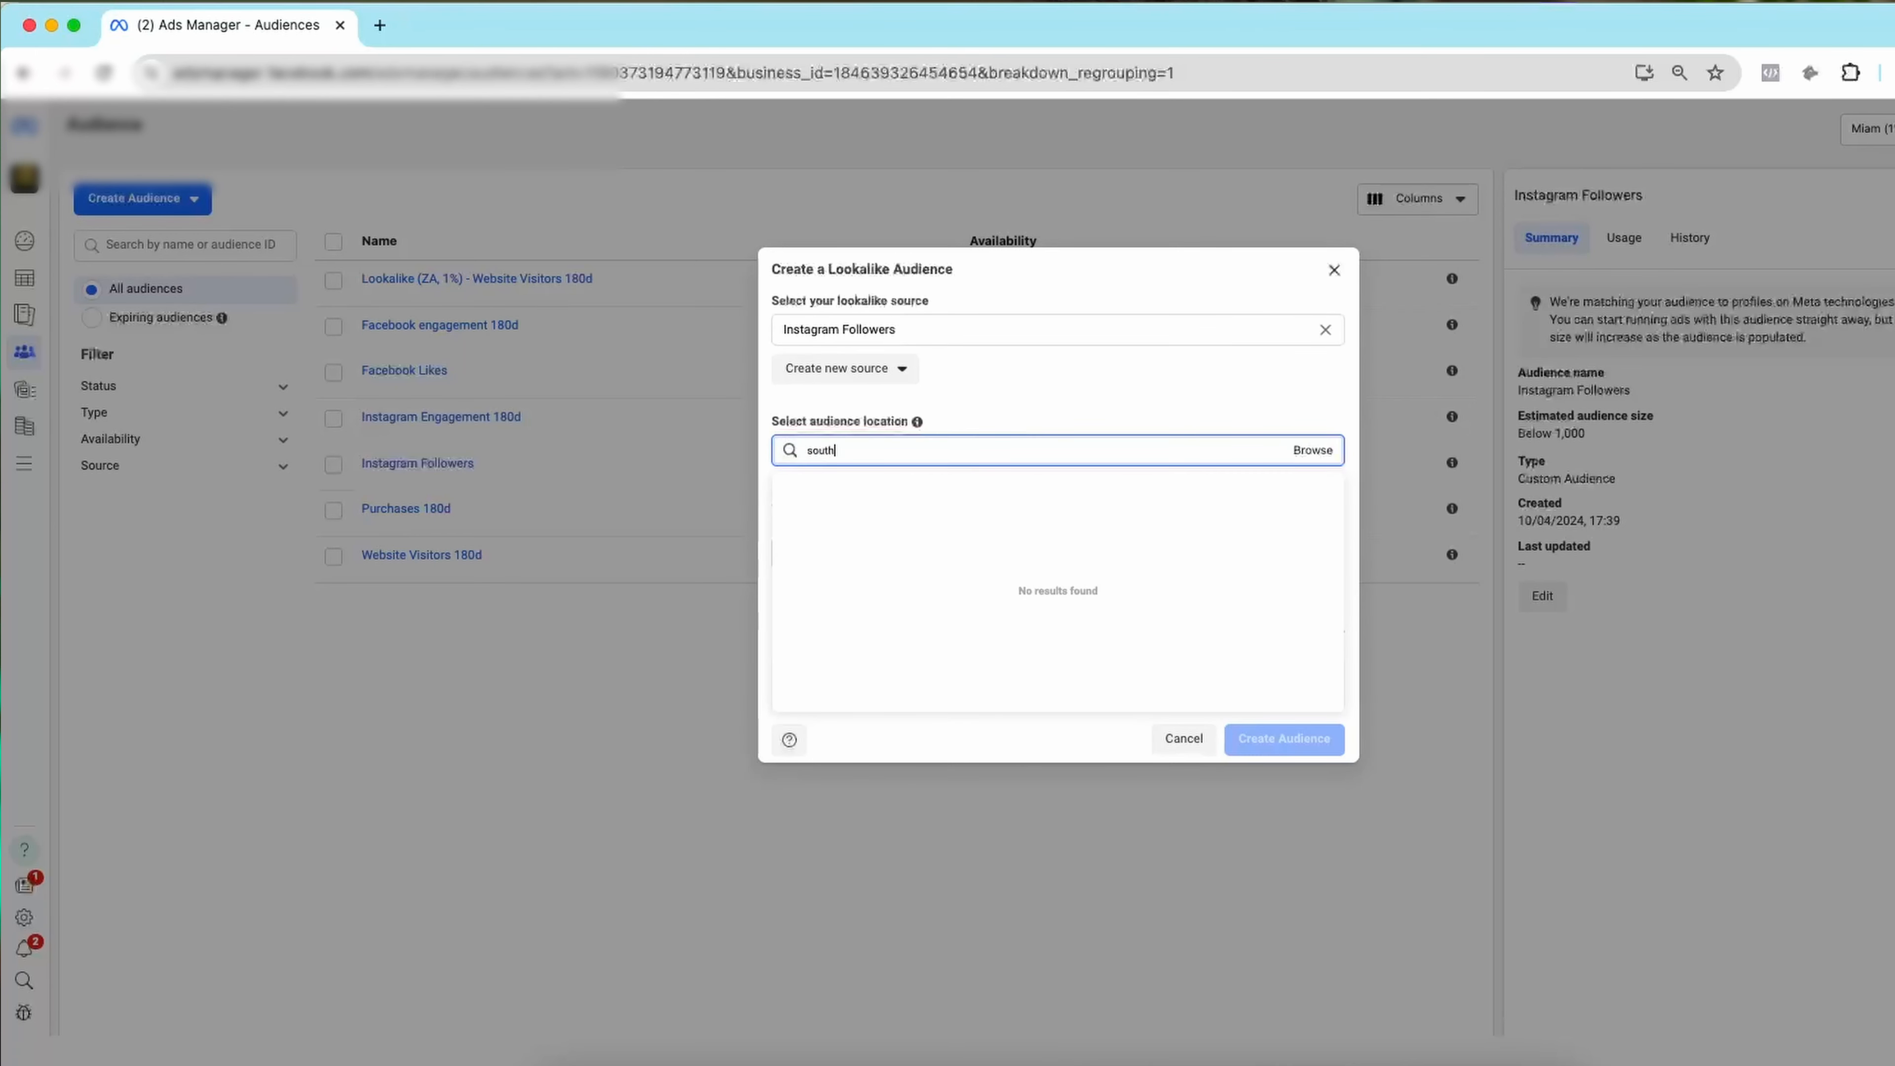
pyautogui.write(' africa')
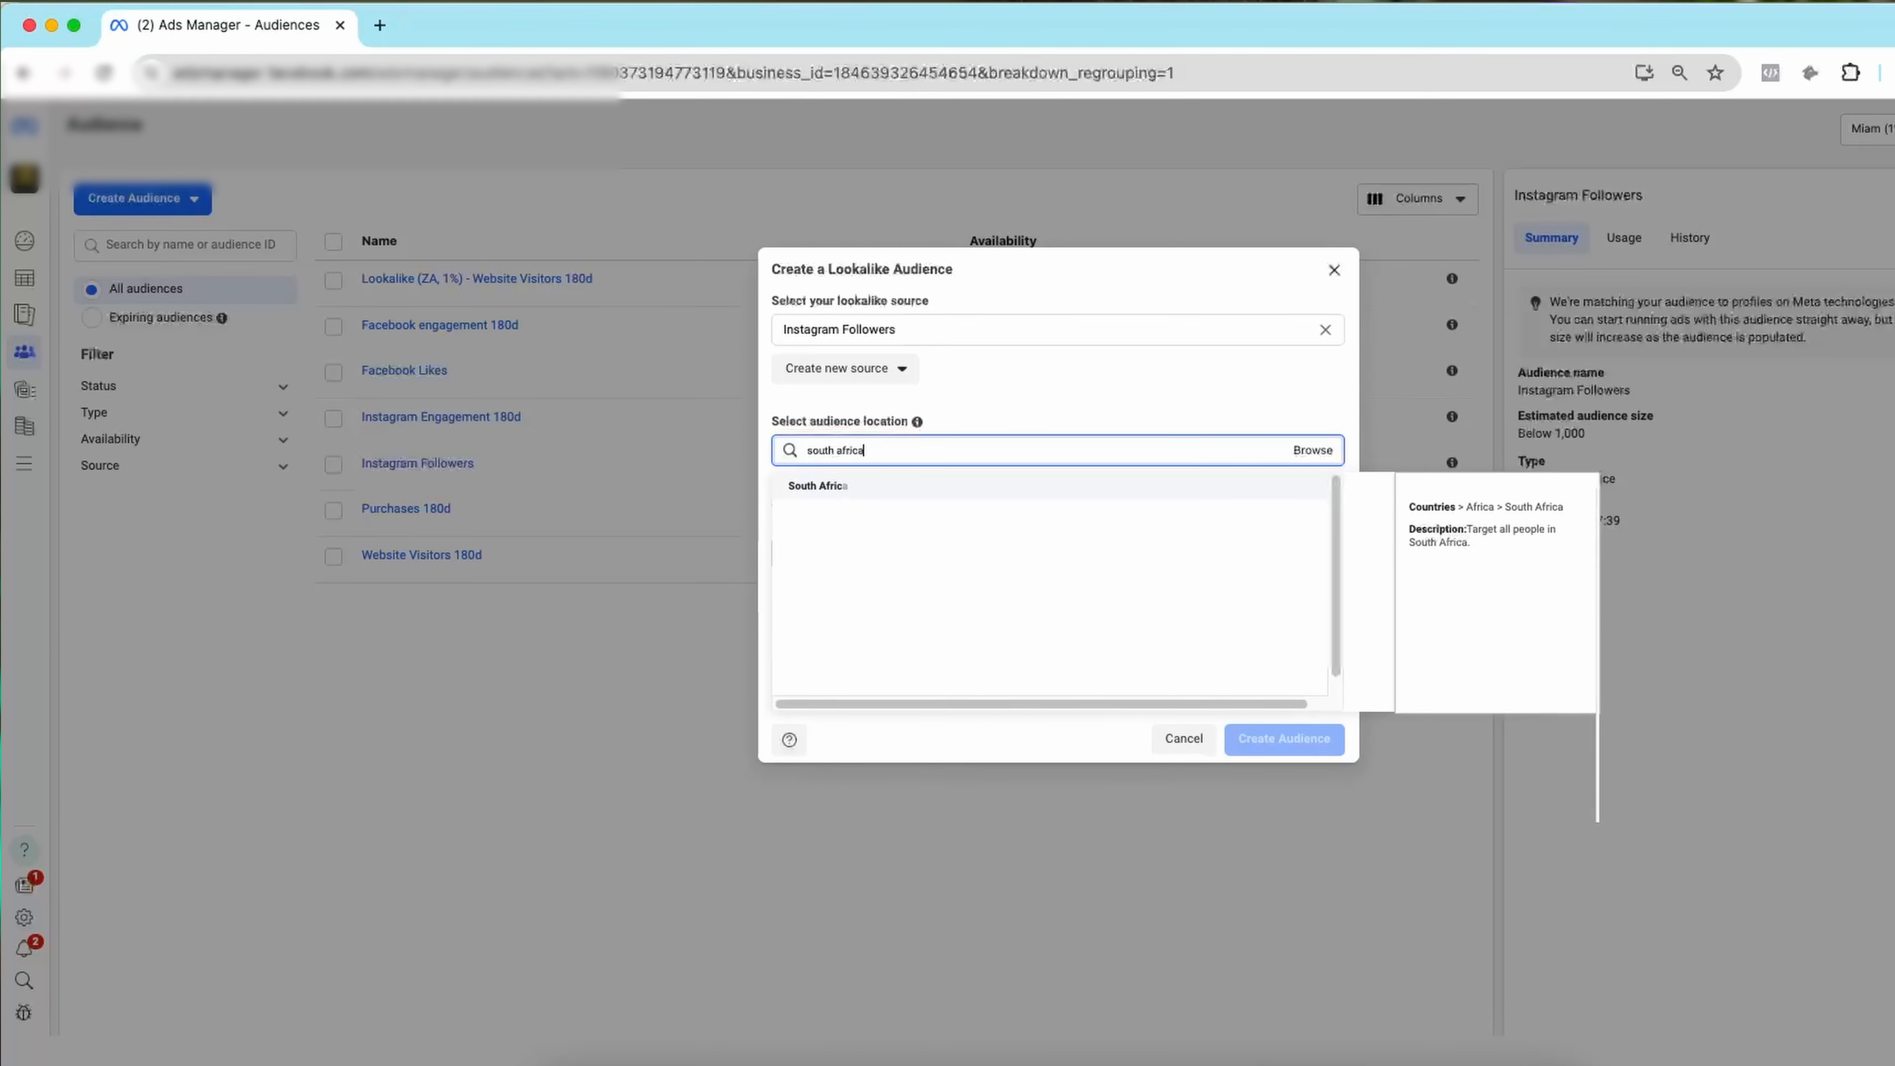
pyautogui.click(856, 489)
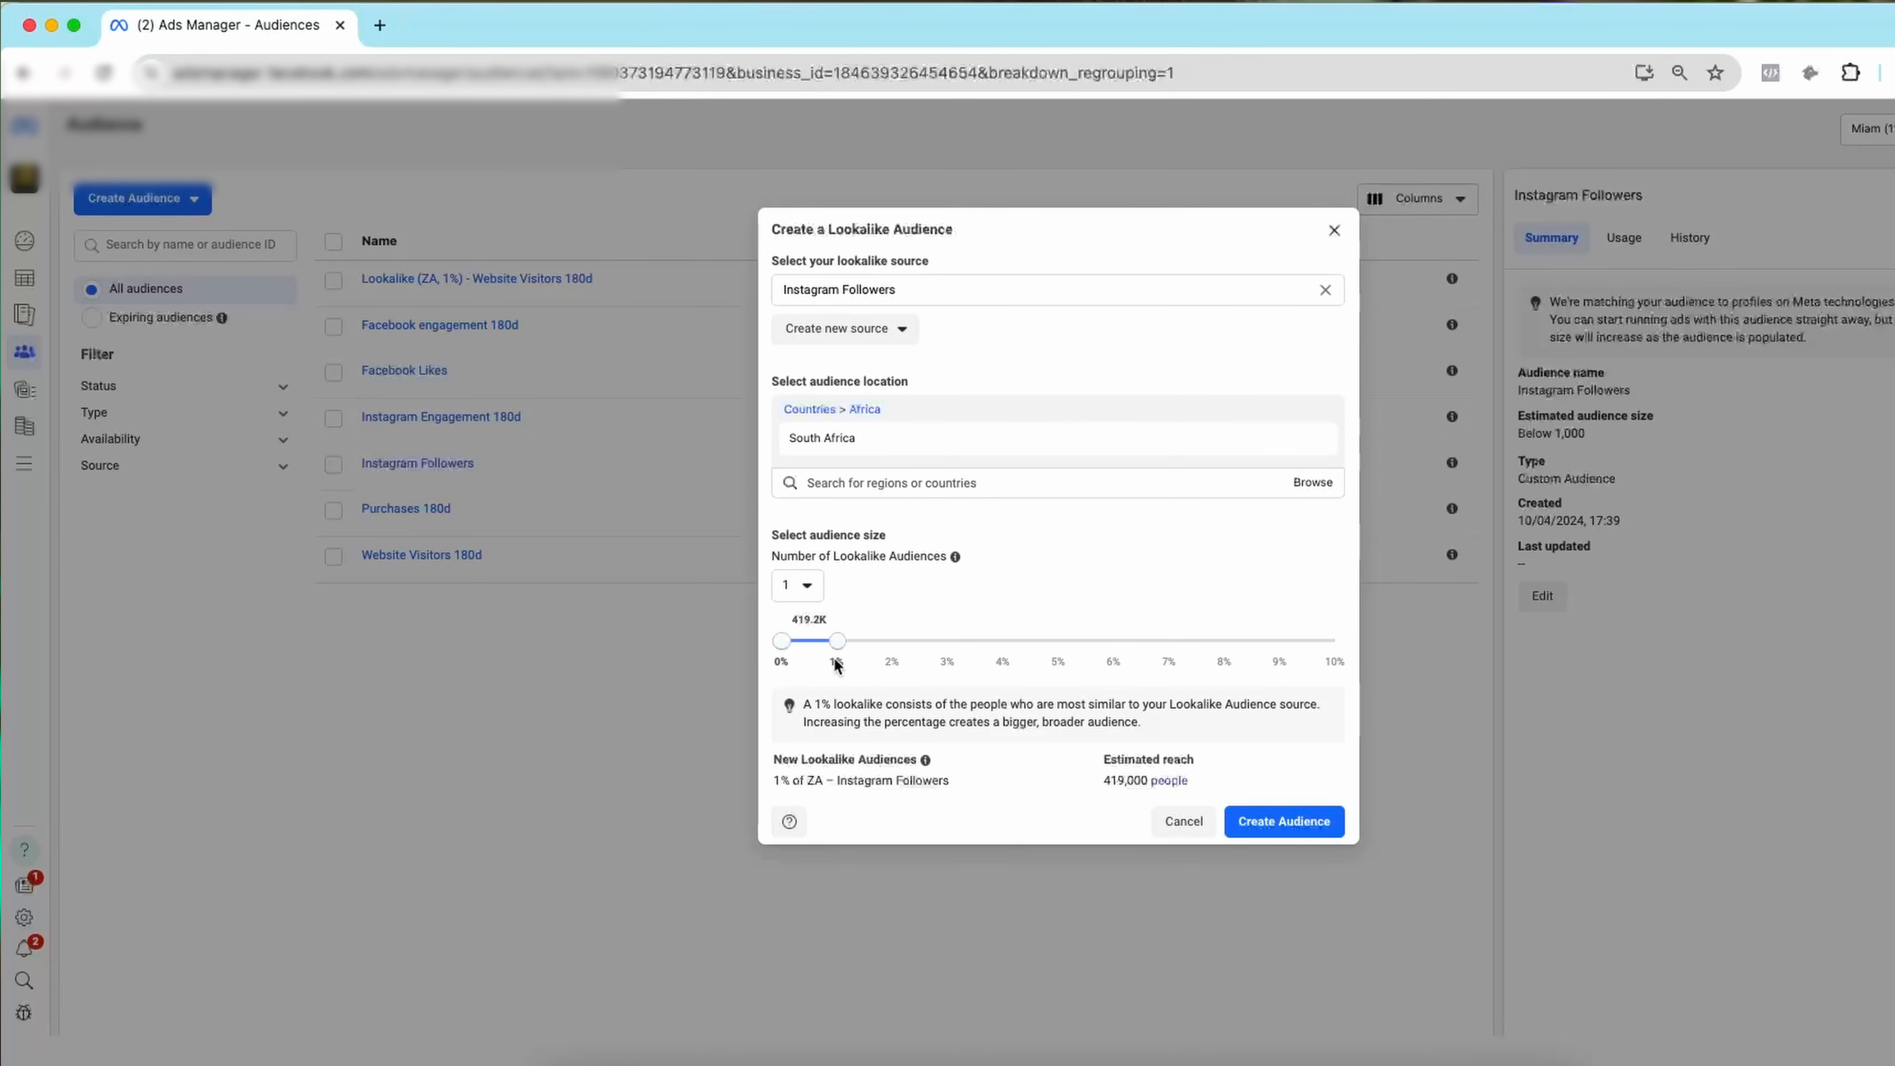
pyautogui.click(1284, 823)
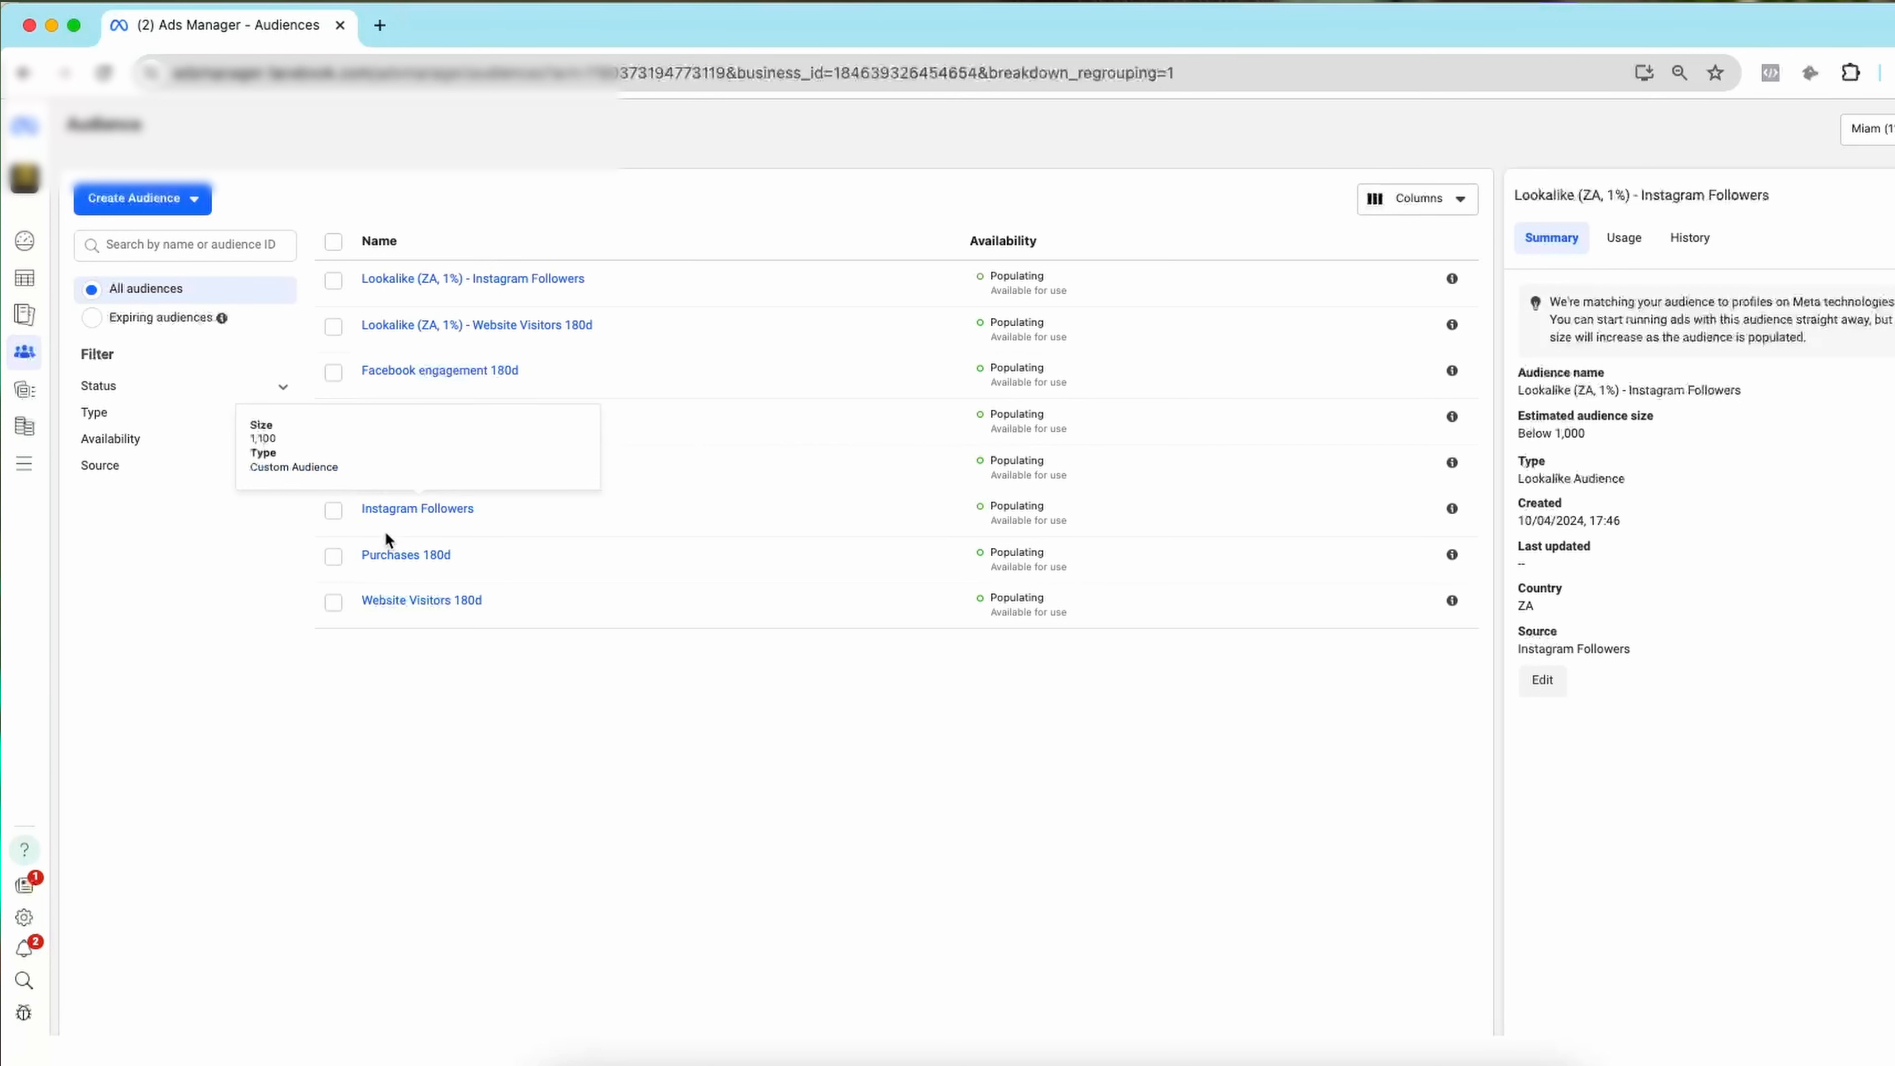
# - Start a Lookalike Audience from the Purchases 180d audience with South Africa as its location
pyautogui.click(406, 556)
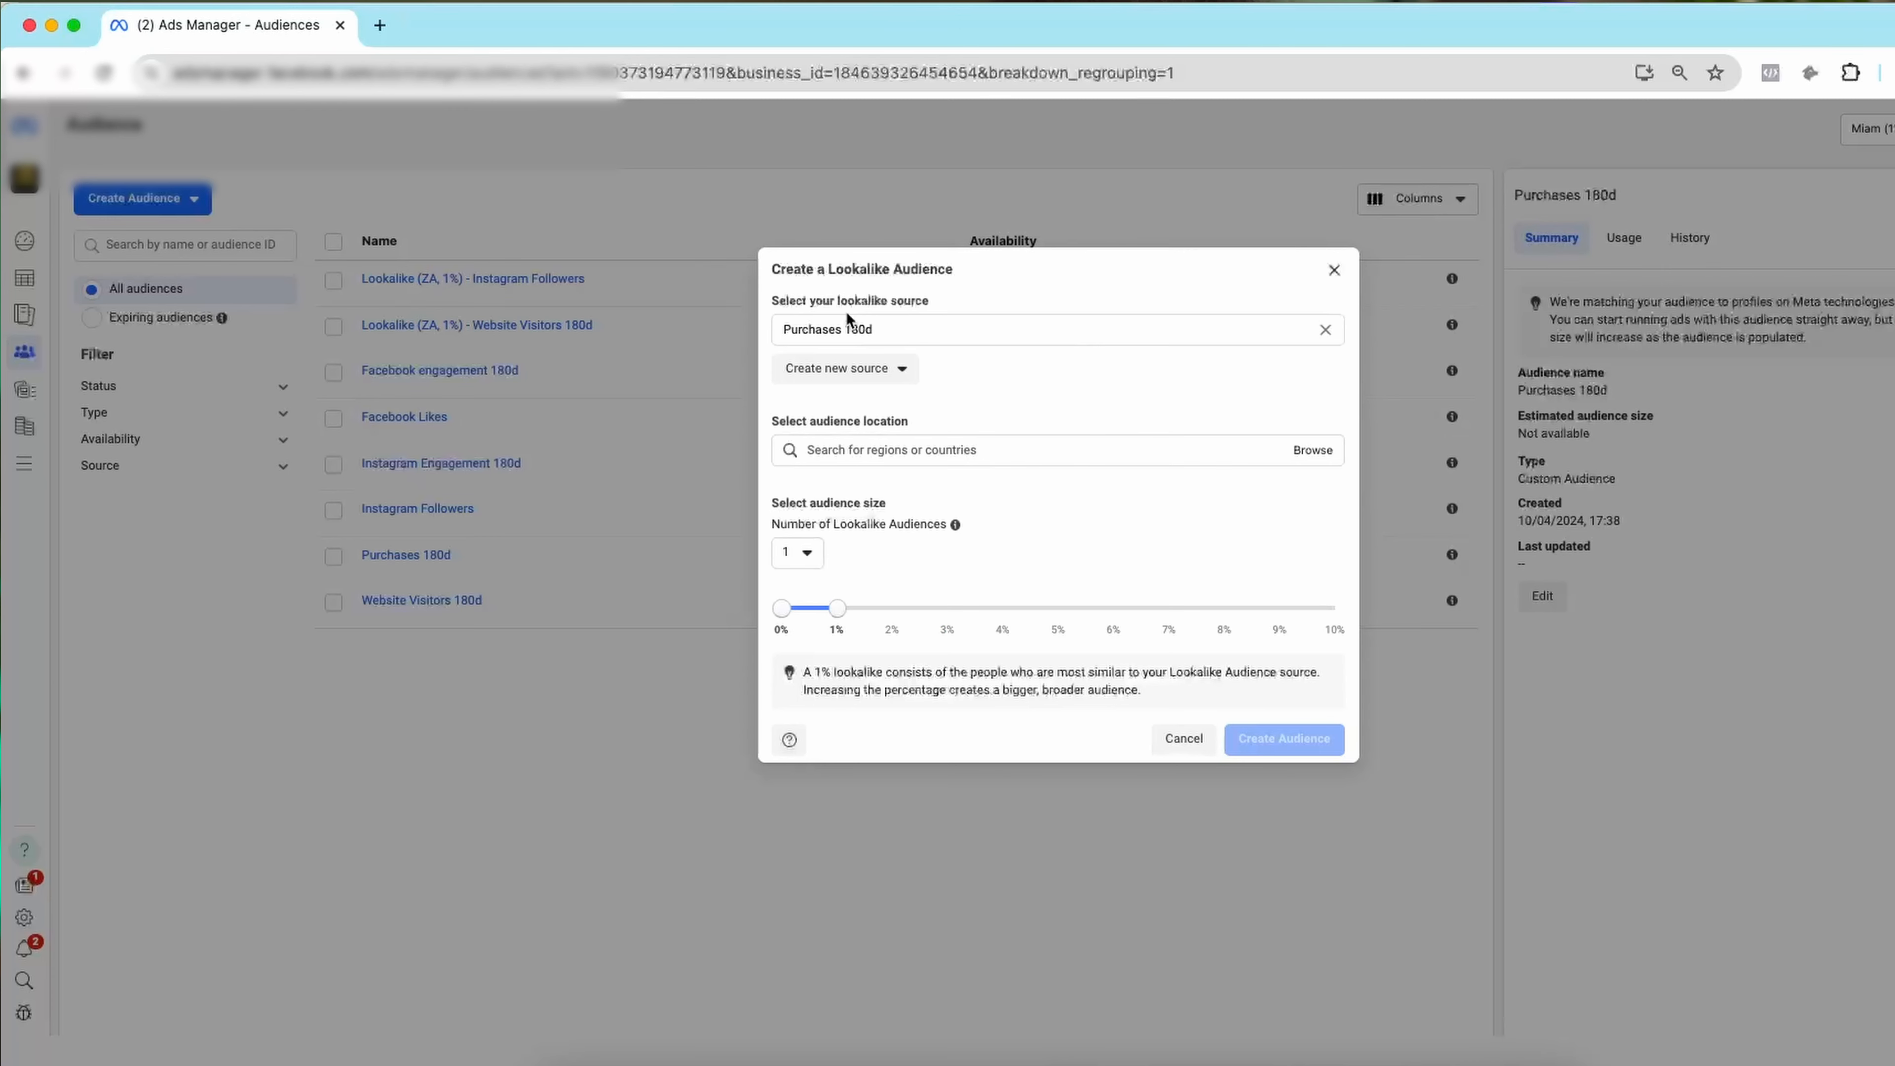
pyautogui.click(939, 448)
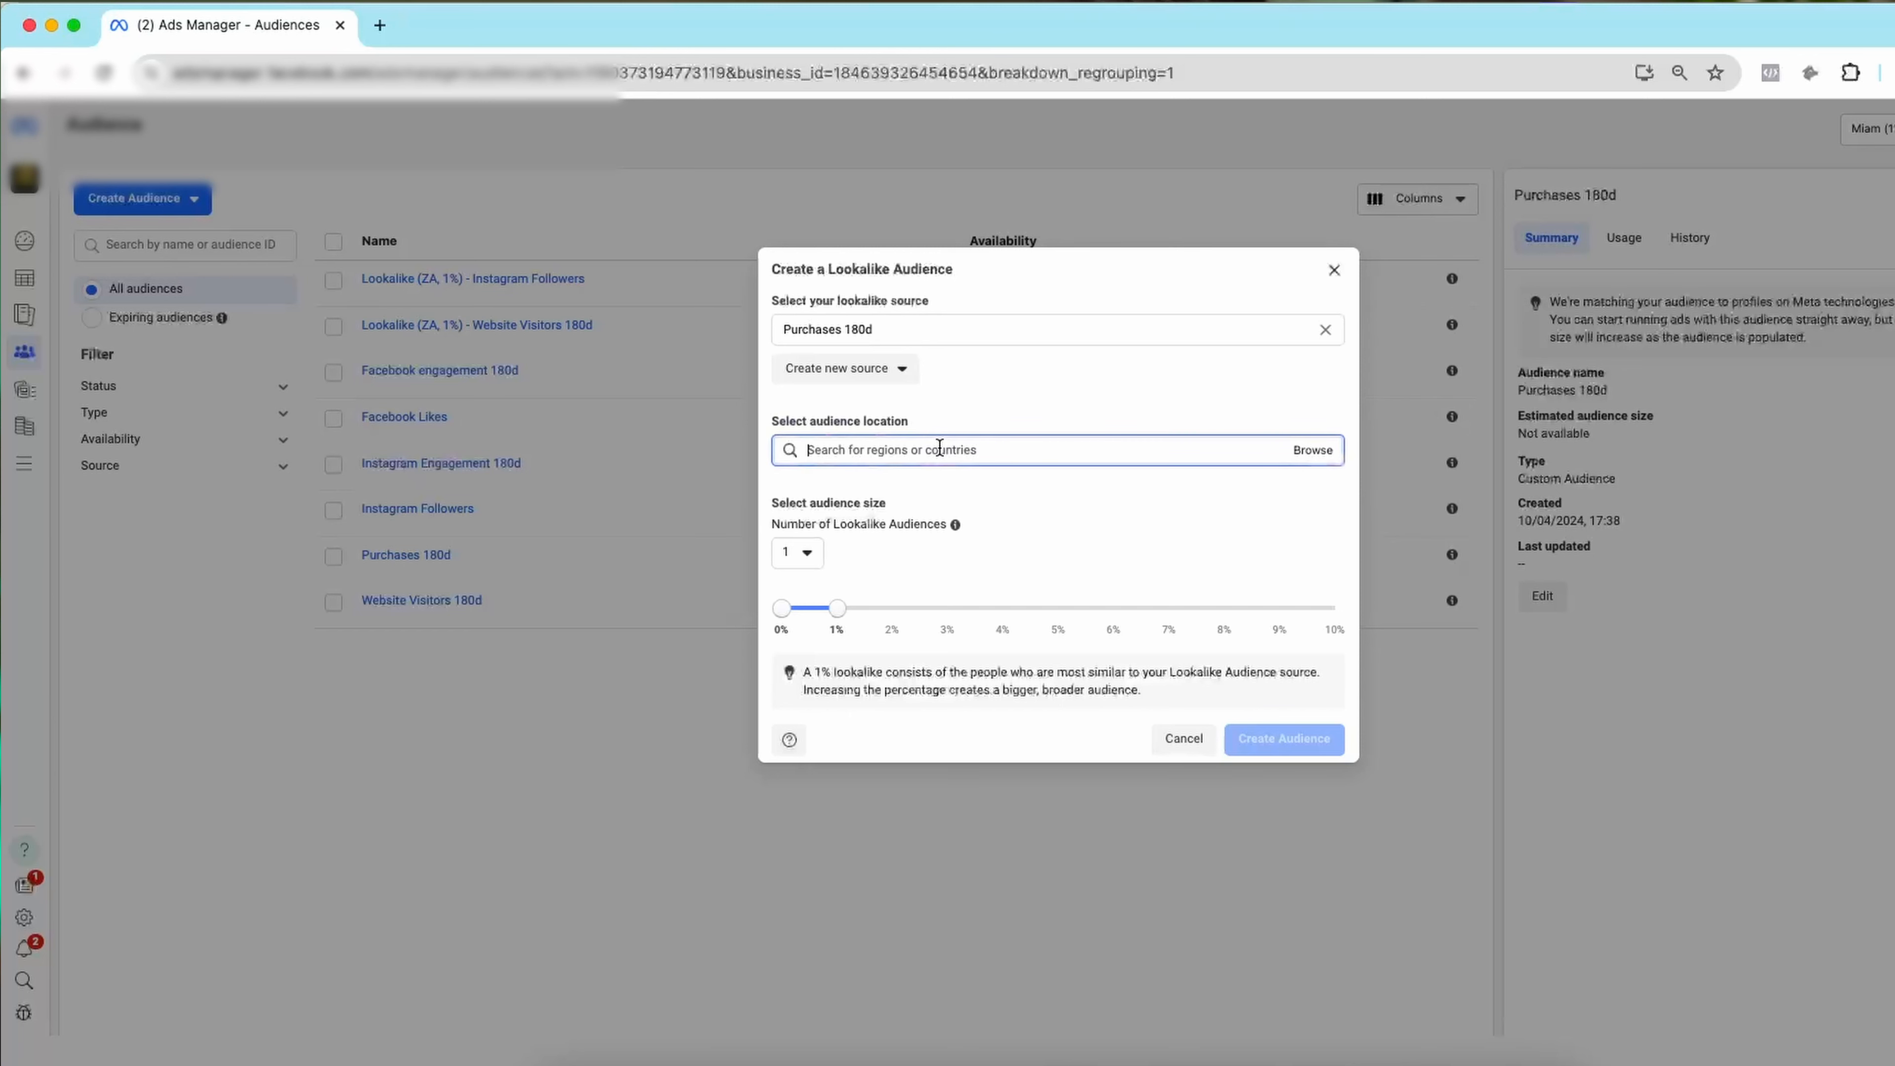
pyautogui.write('south a')
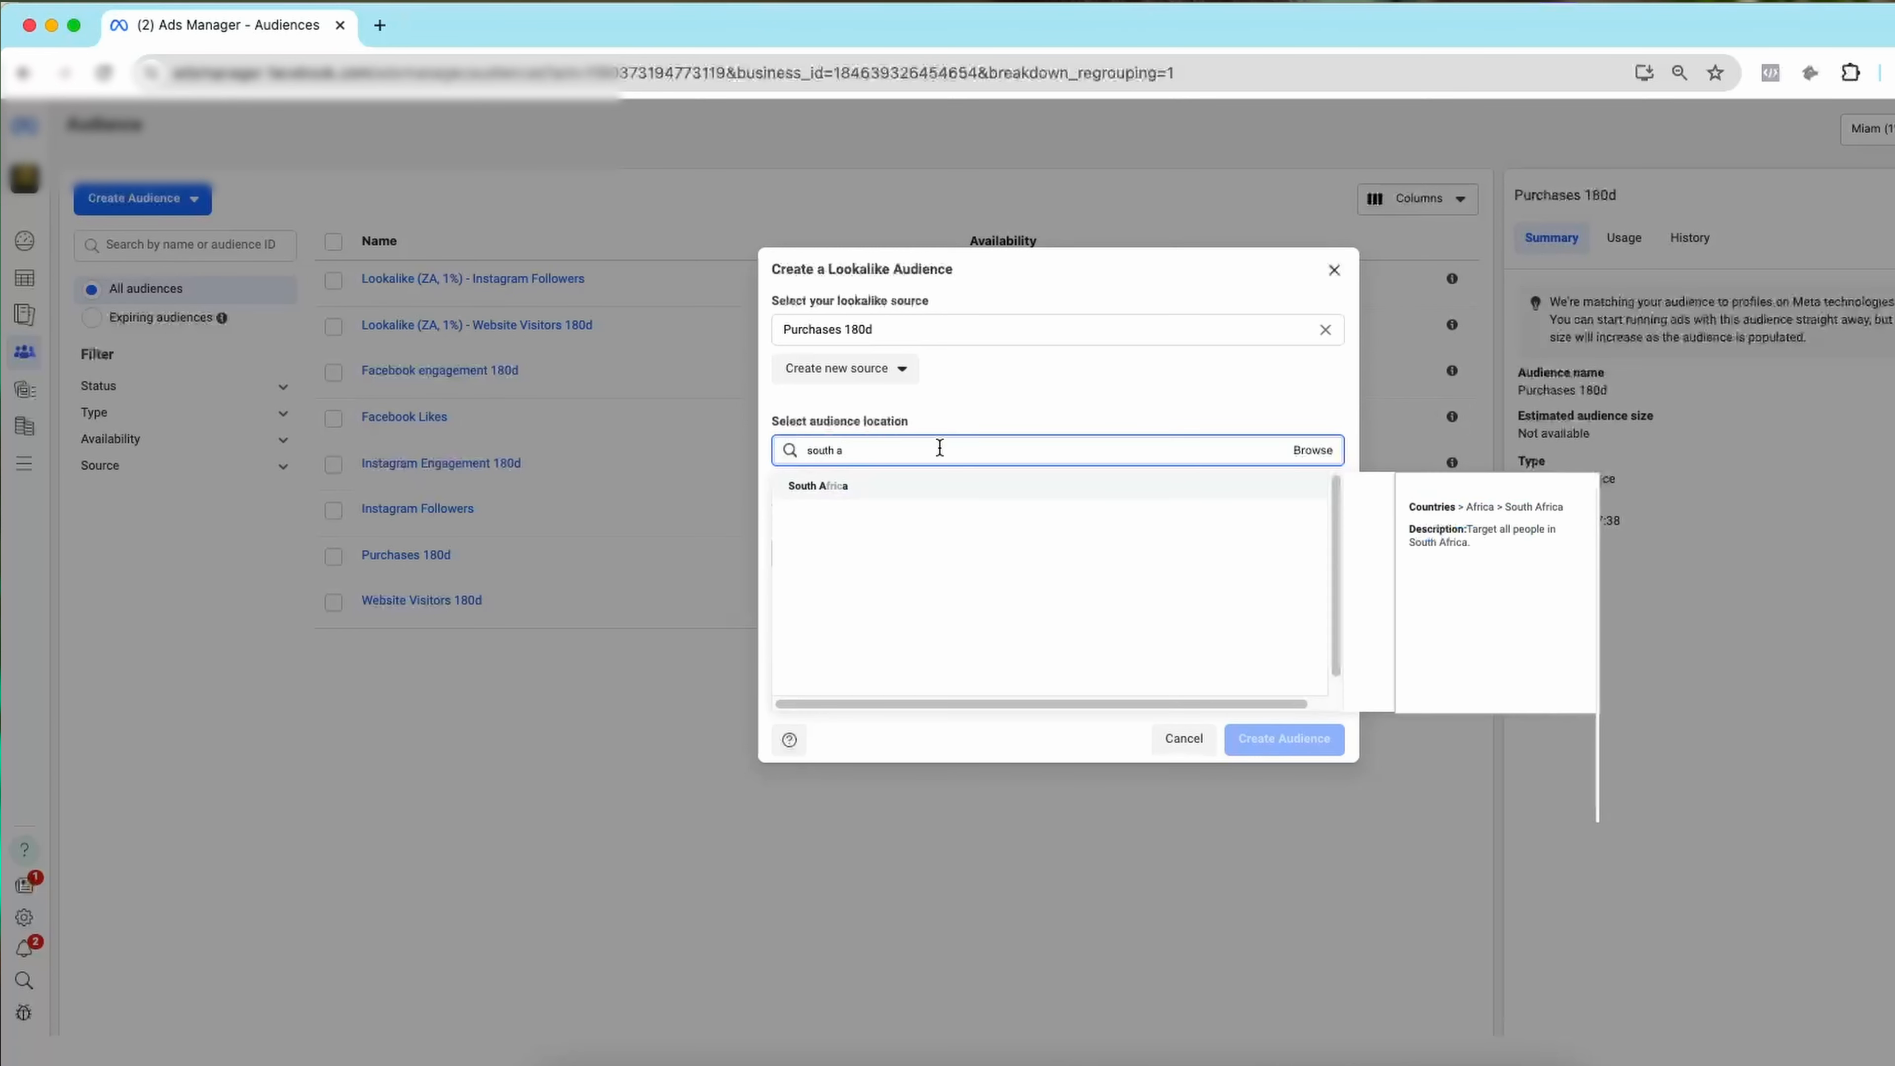
pyautogui.click(839, 486)
pyautogui.click(1036, 342)
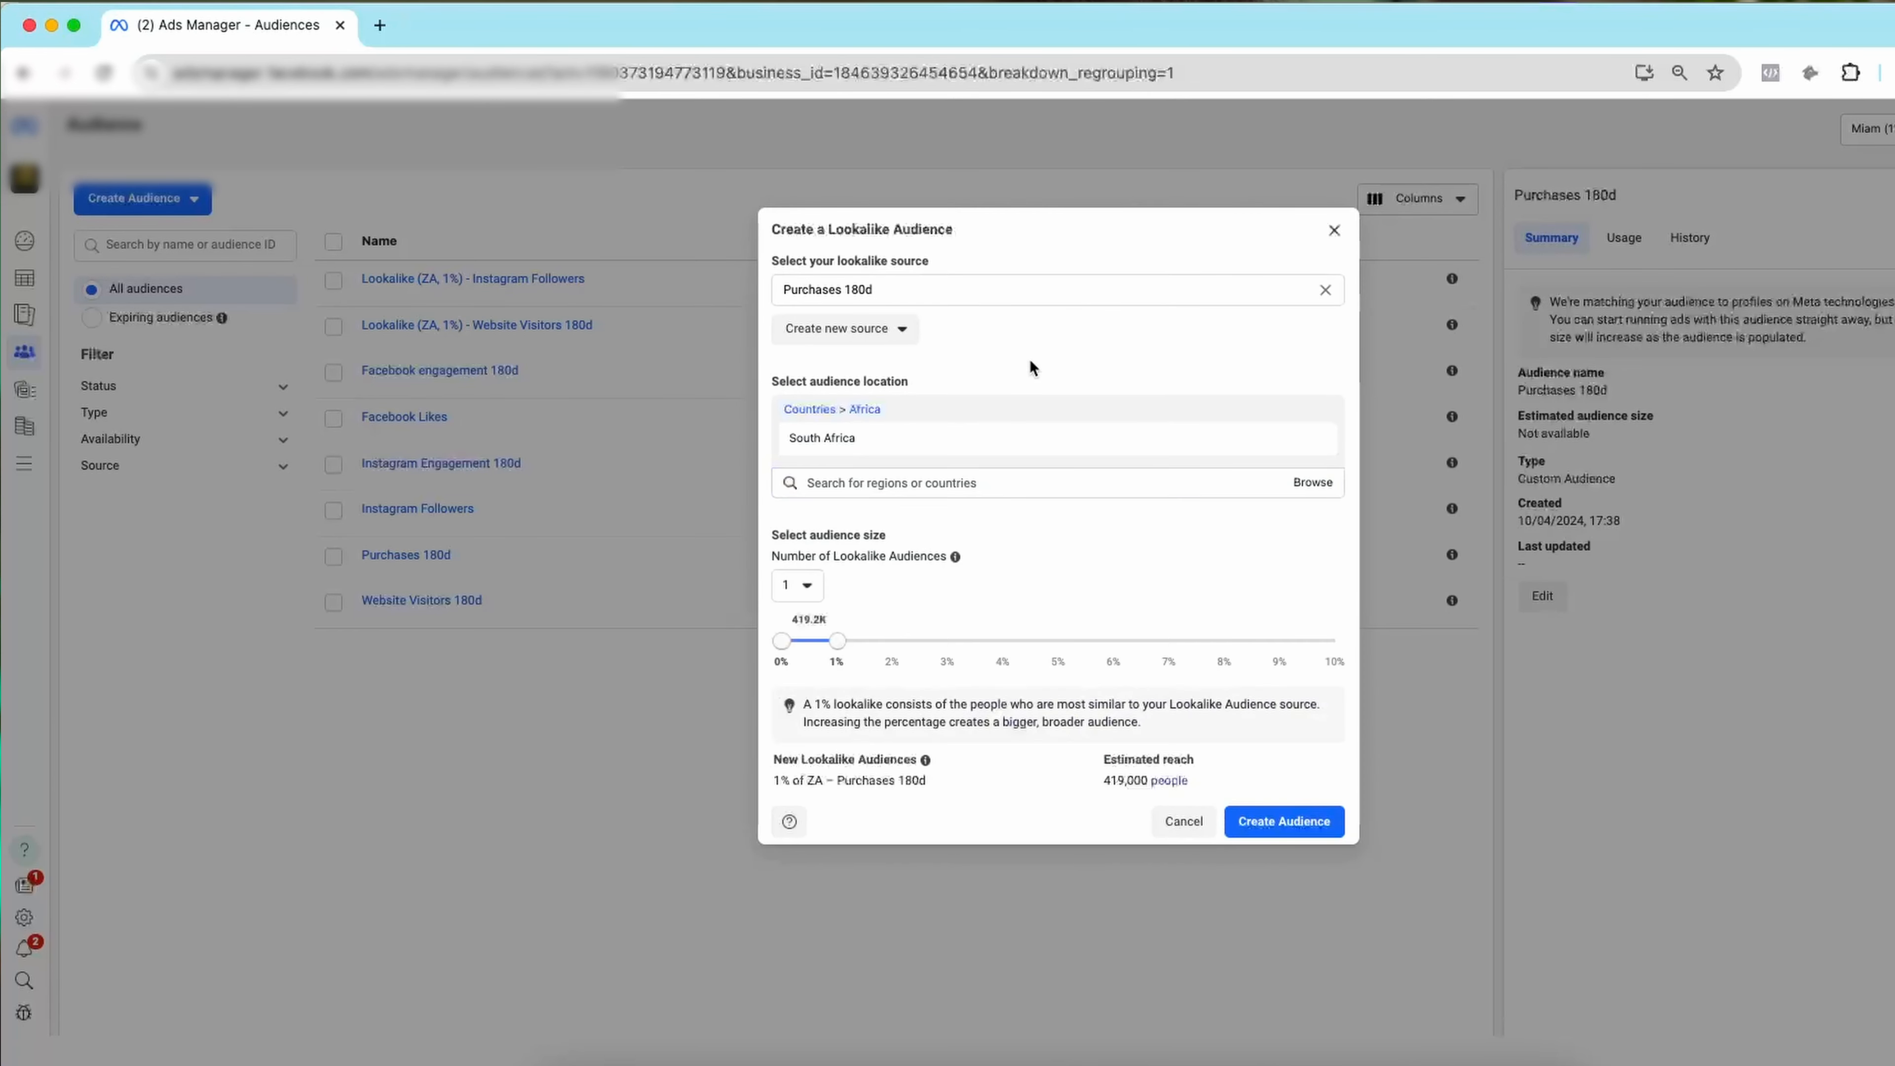
# - Split the Purchases 180d lookalike into two audiences, 0% to 5% and 5% to 10%, and create them
pyautogui.click(813, 585)
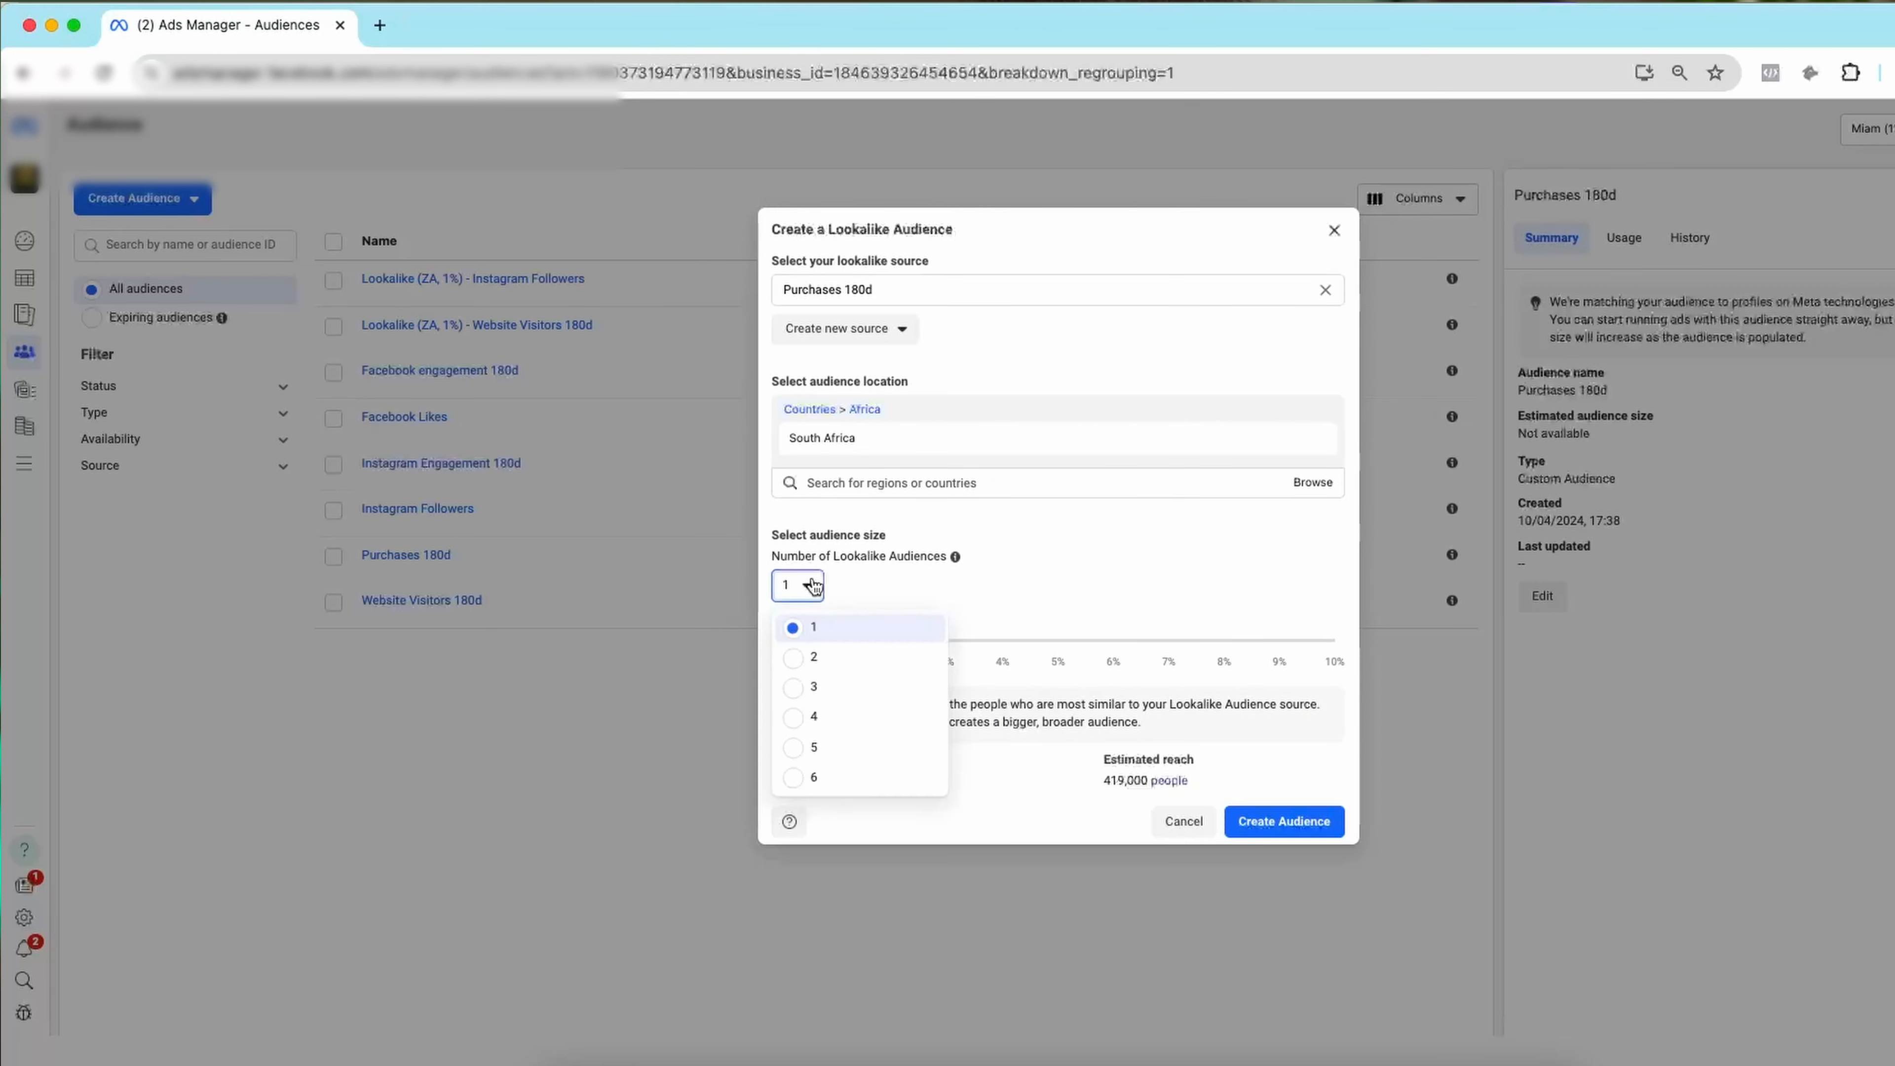
pyautogui.click(813, 659)
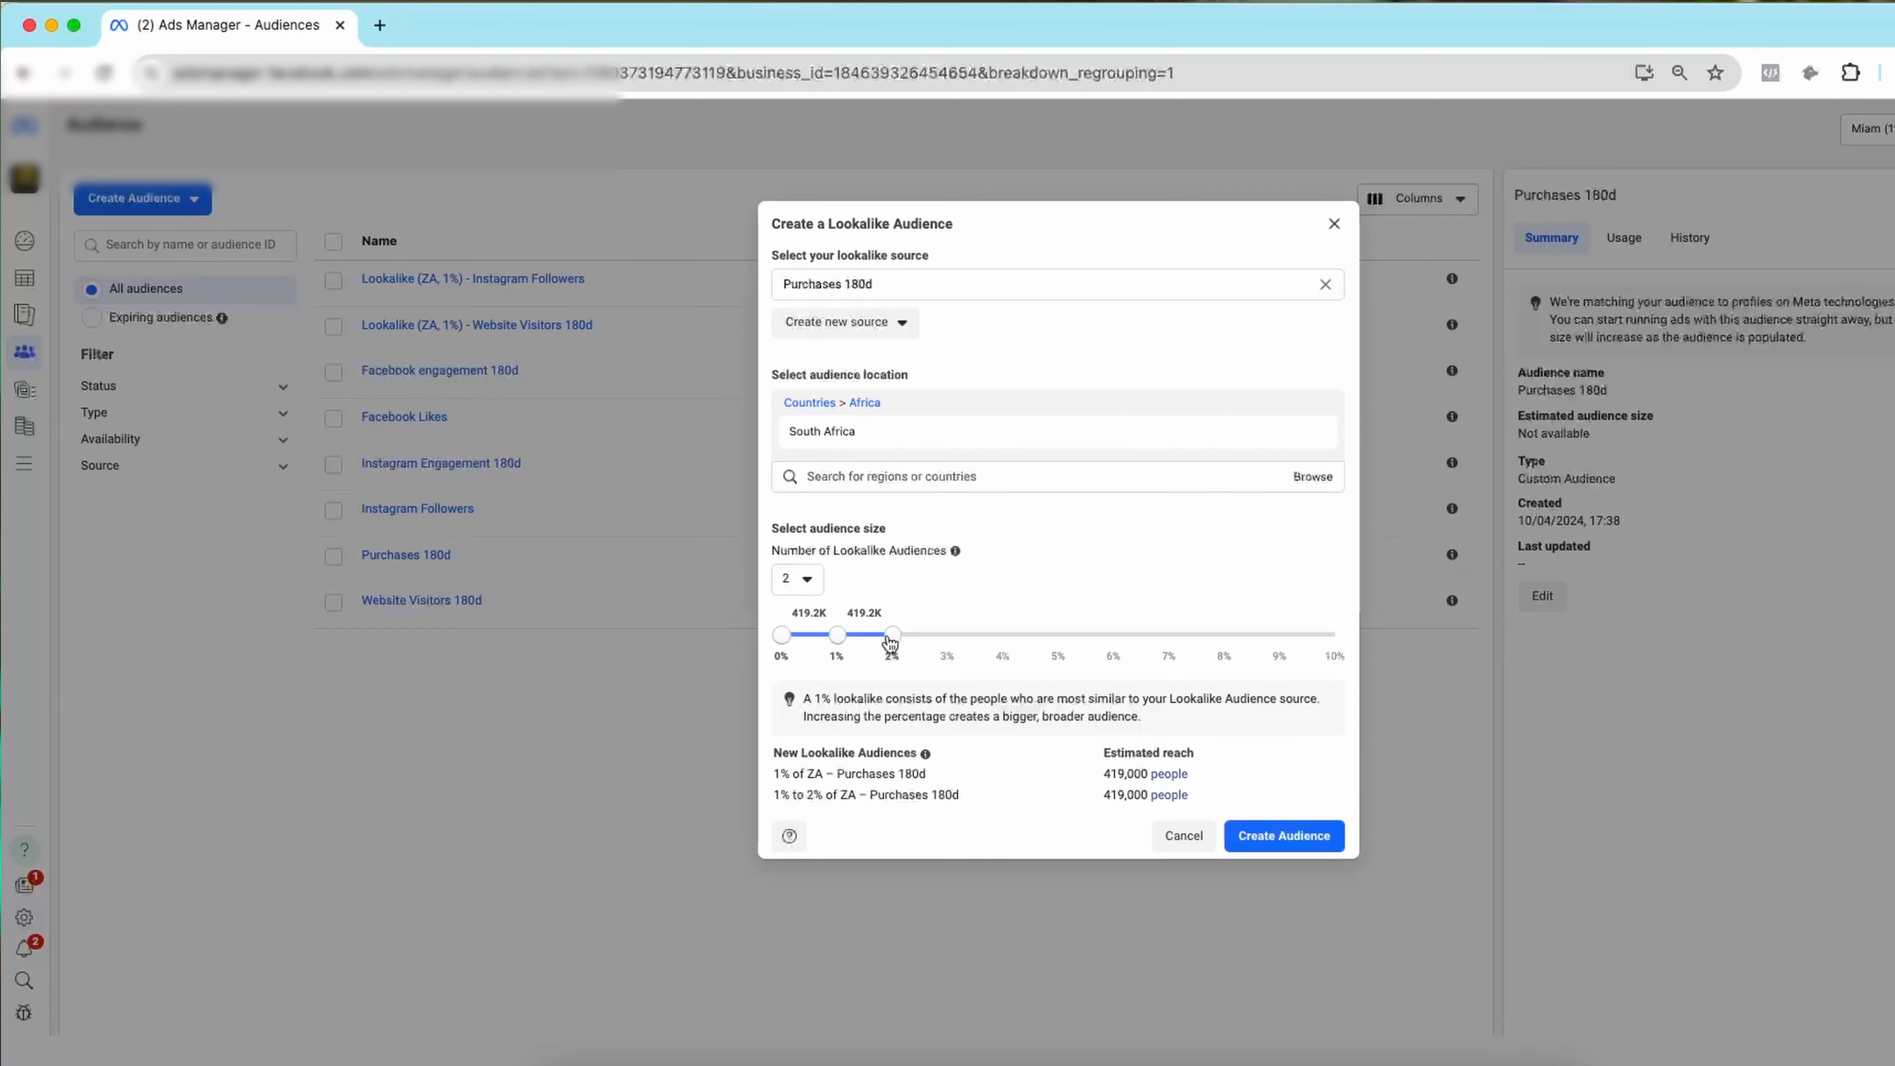
pyautogui.moveTo(892, 634); pyautogui.dragTo(1341, 655)
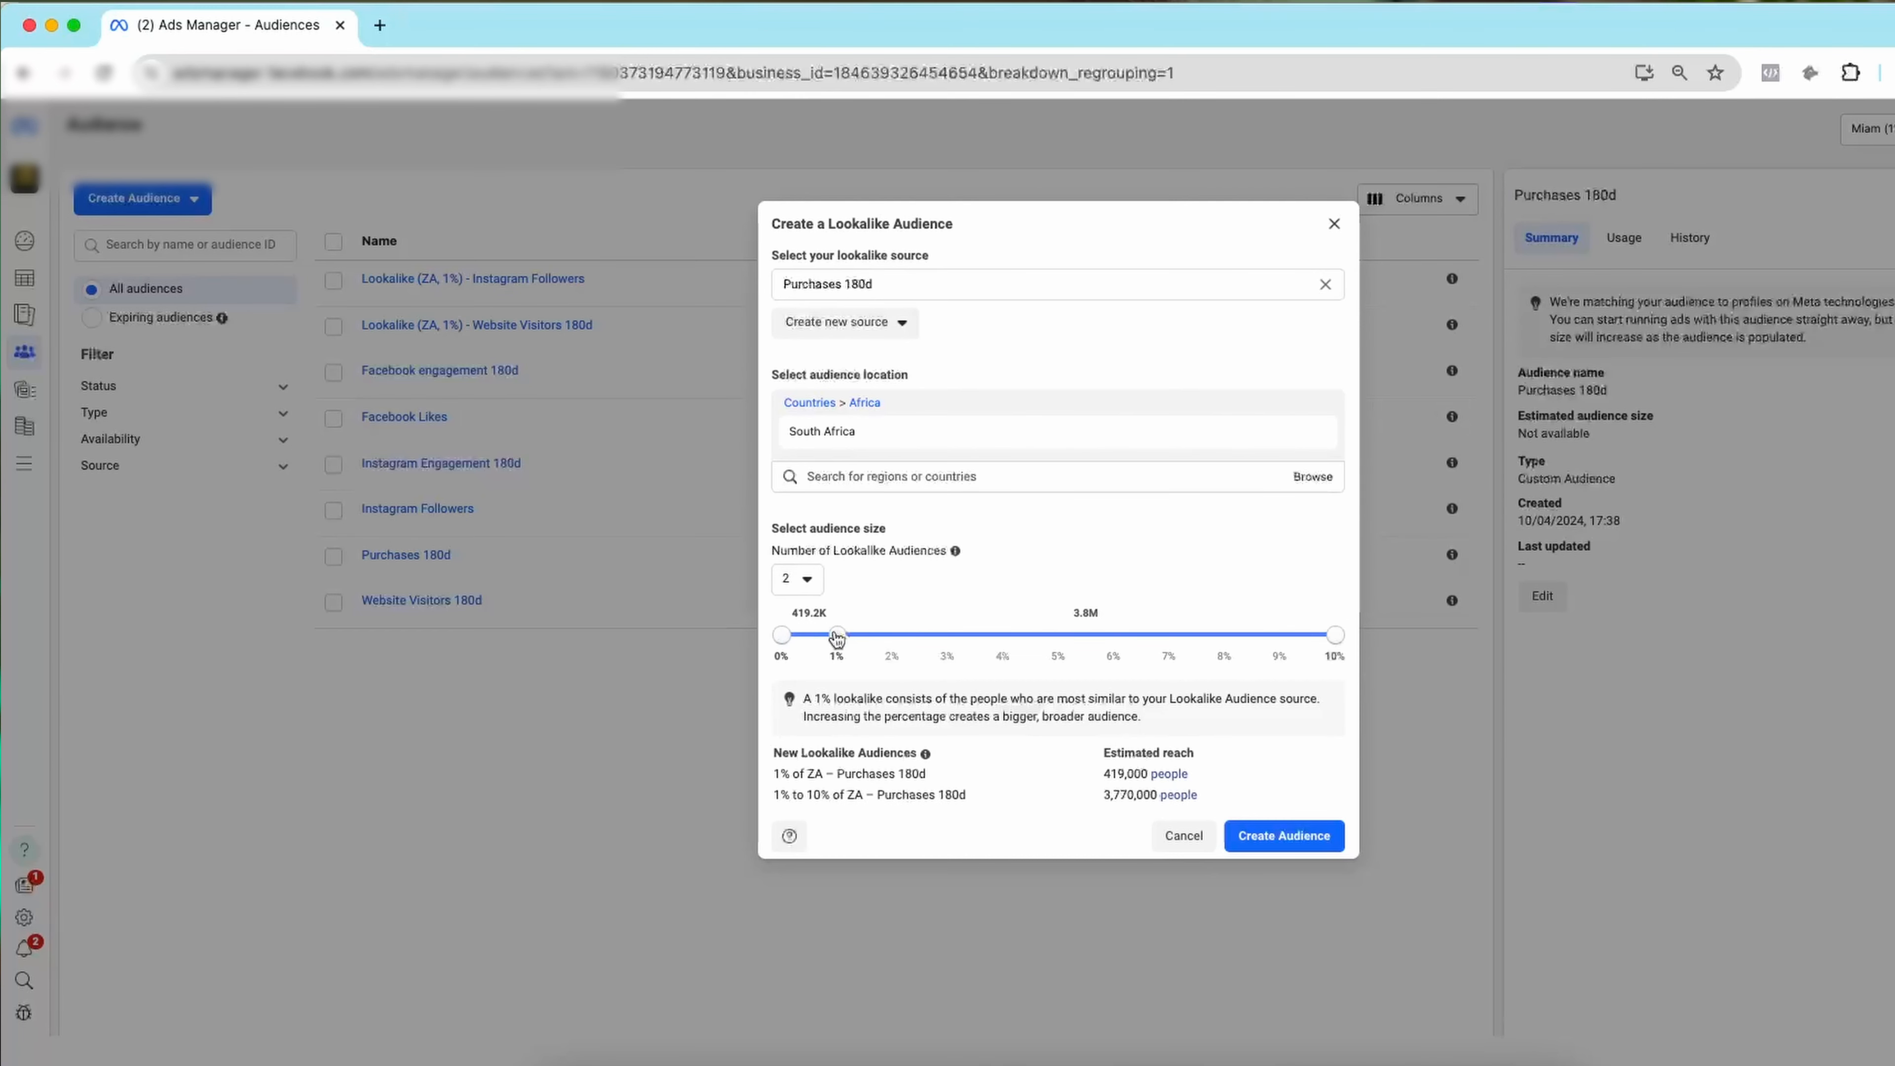
pyautogui.moveTo(863, 641); pyautogui.dragTo(1066, 644)
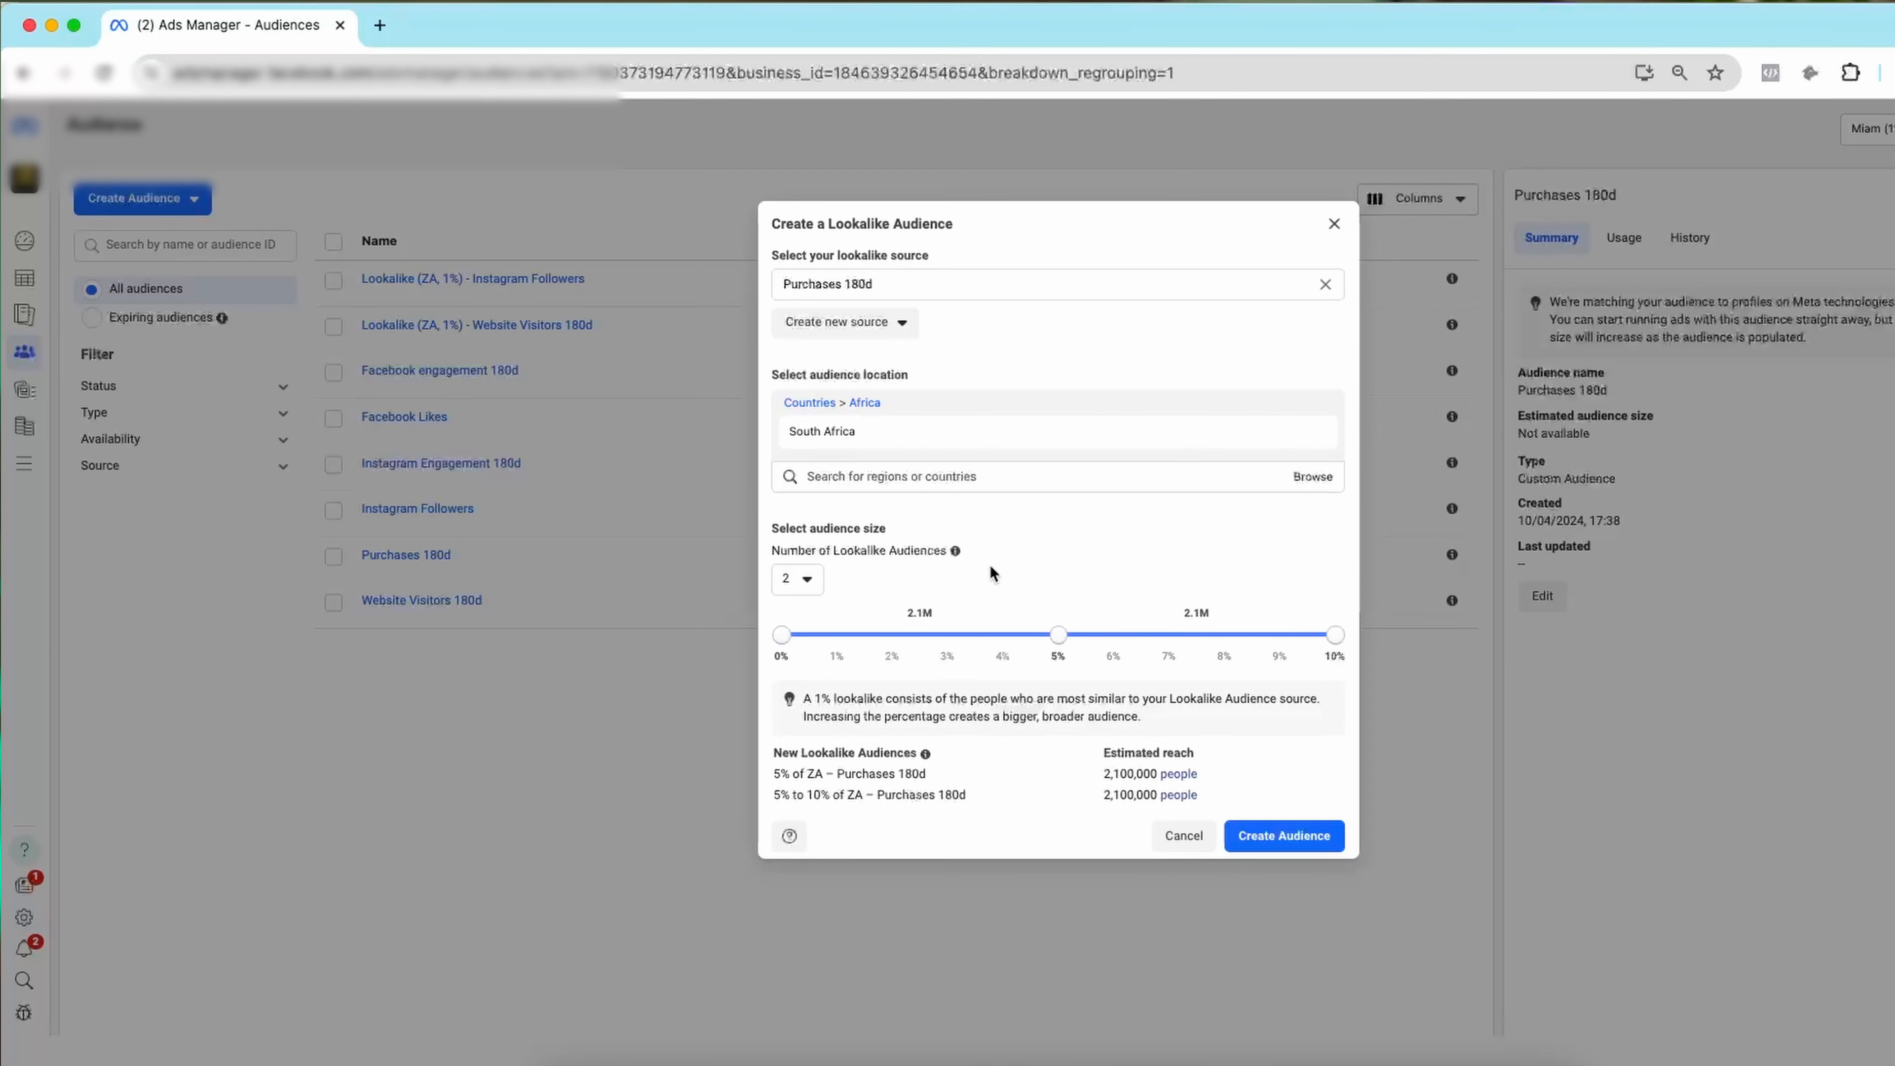
pyautogui.click(1268, 835)
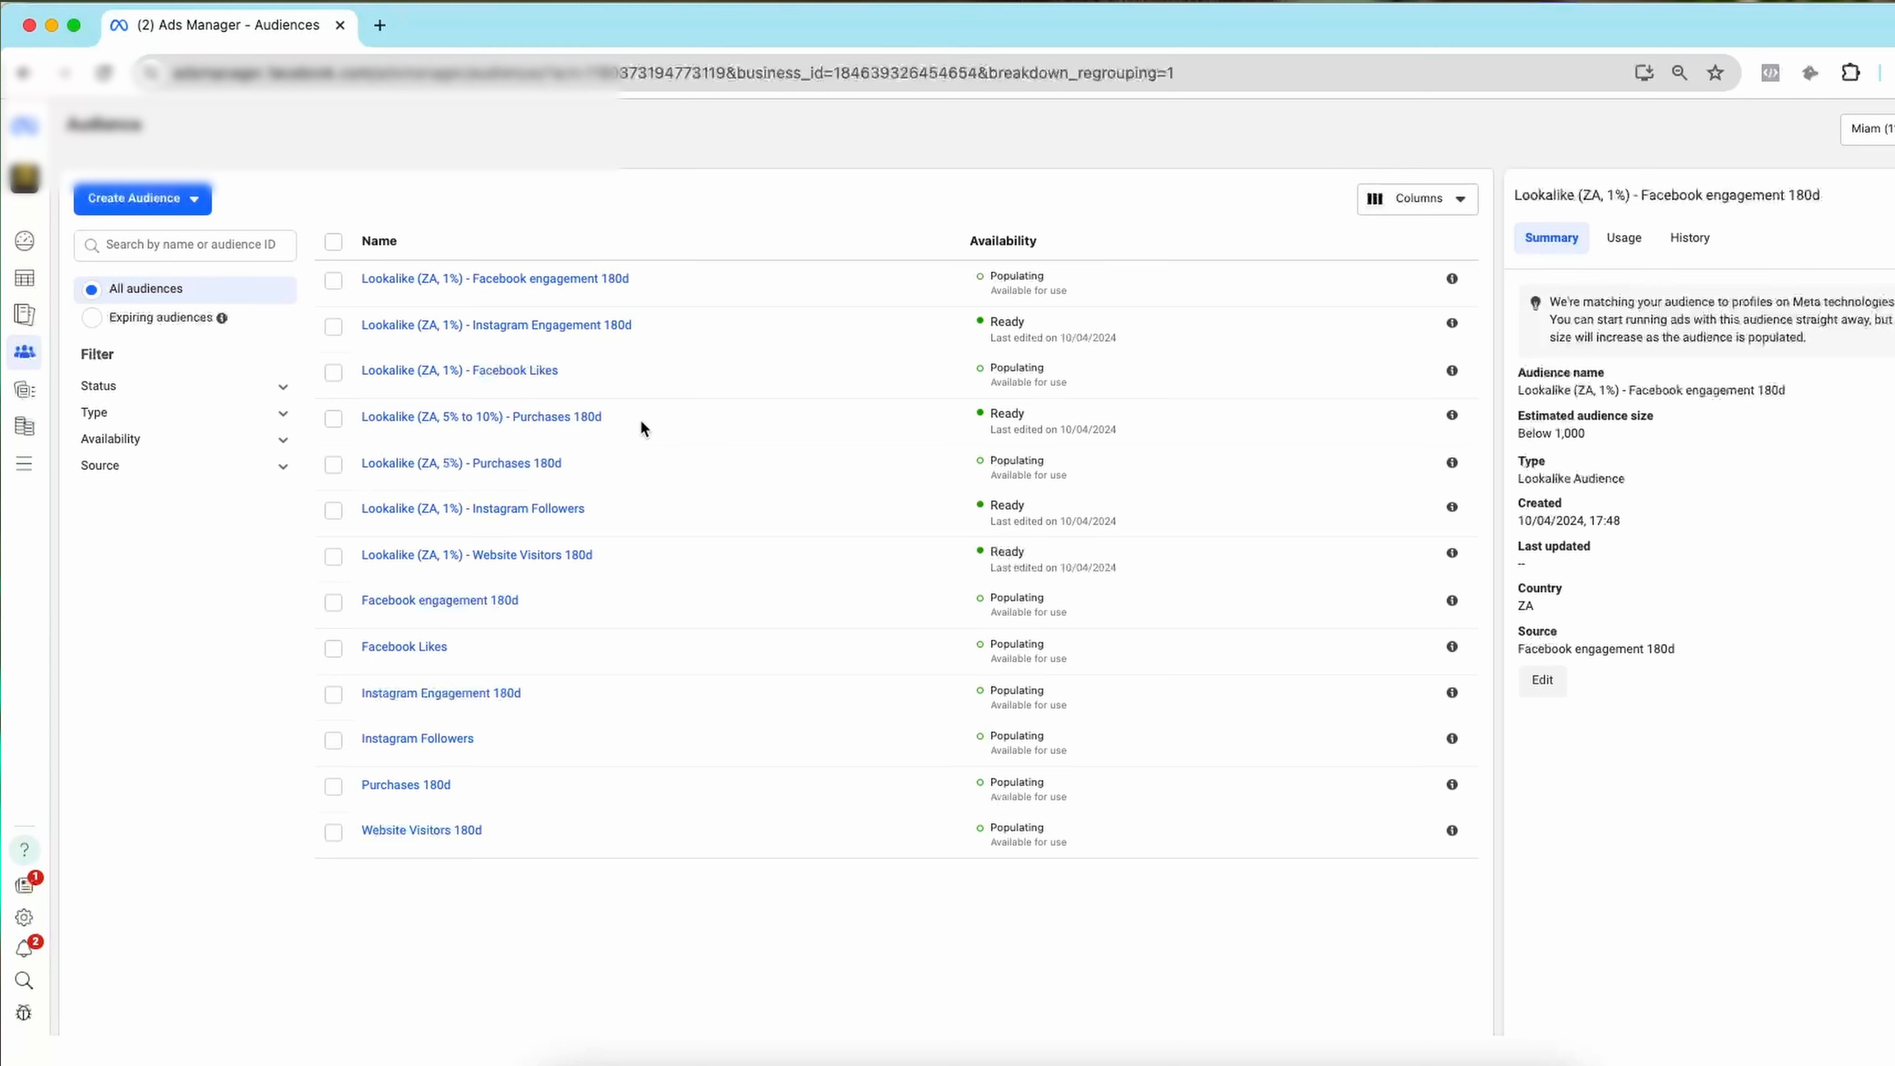
pyautogui.moveTo(553, 377)
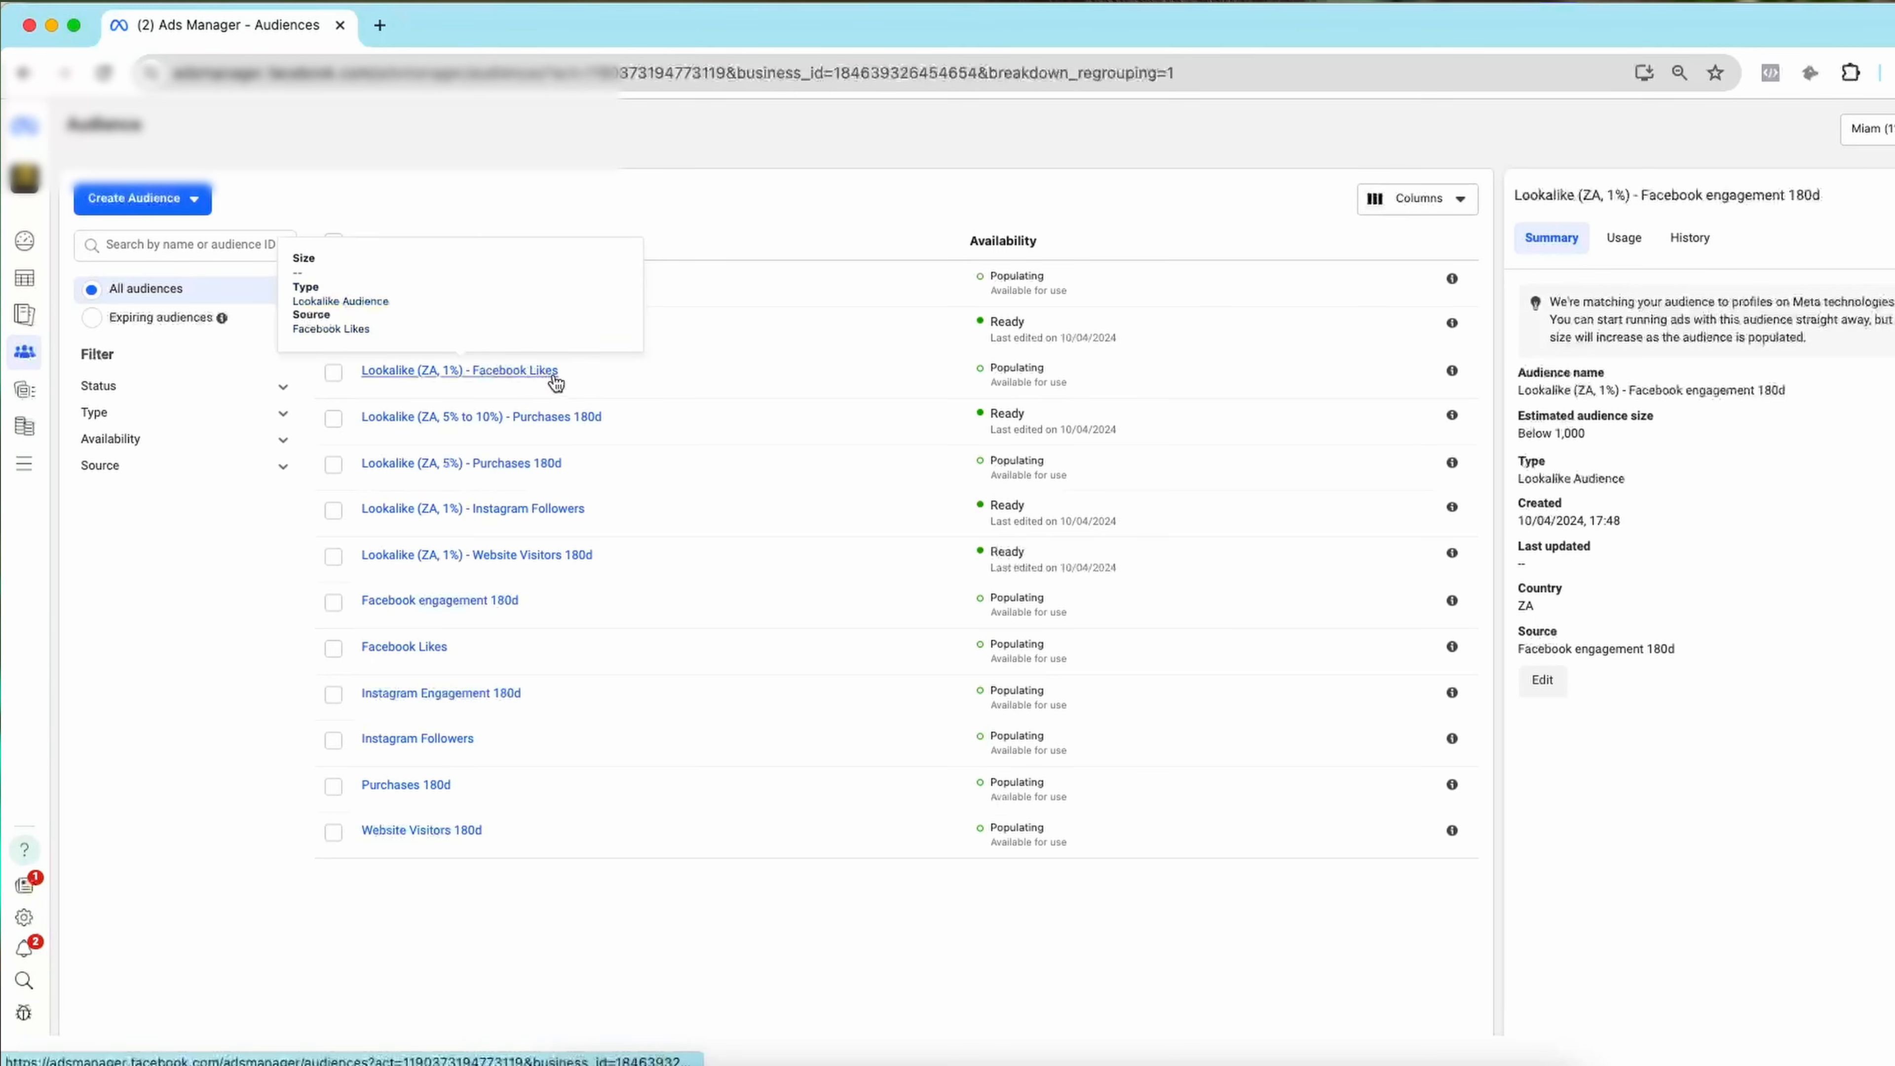